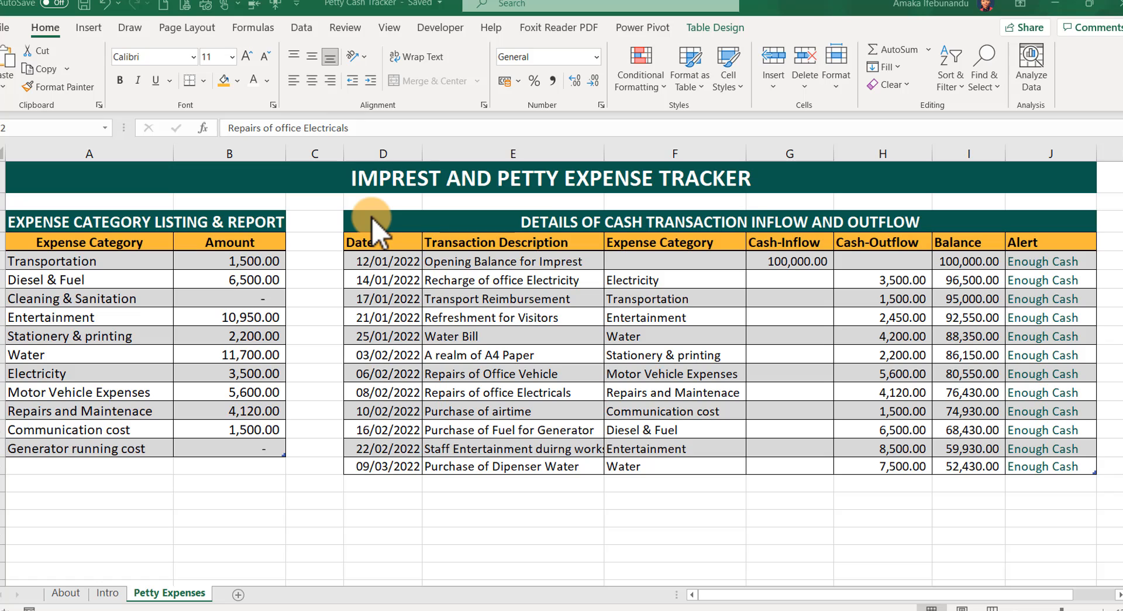
- Read the Intro sheet and examine the expense categories and their Amount formulas on the Petty Expenses sheet
left_click(107, 593)
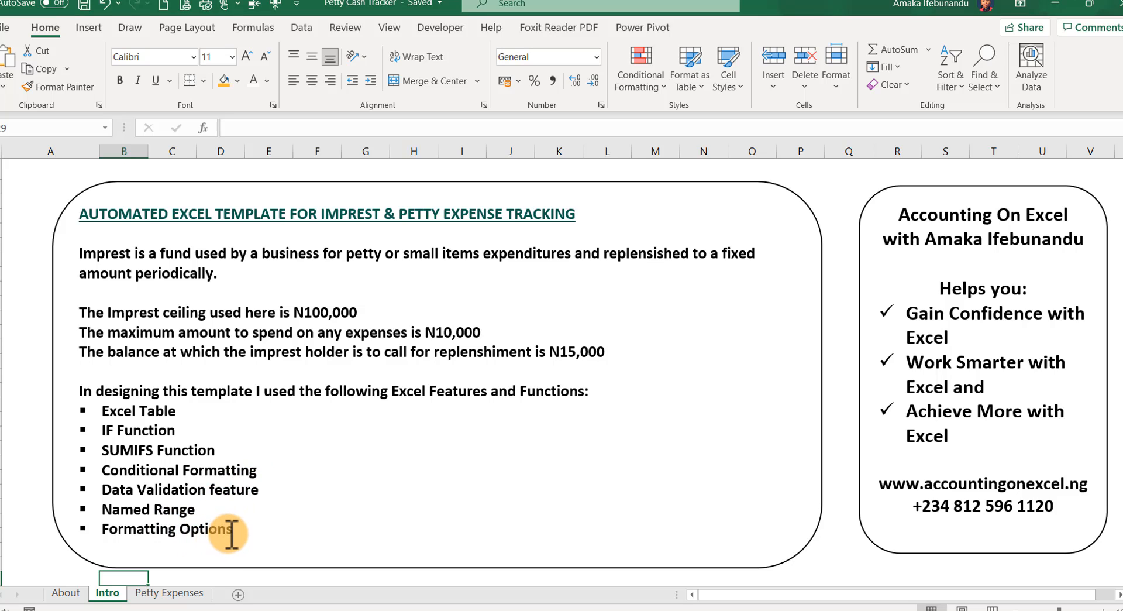
left_click(164, 593)
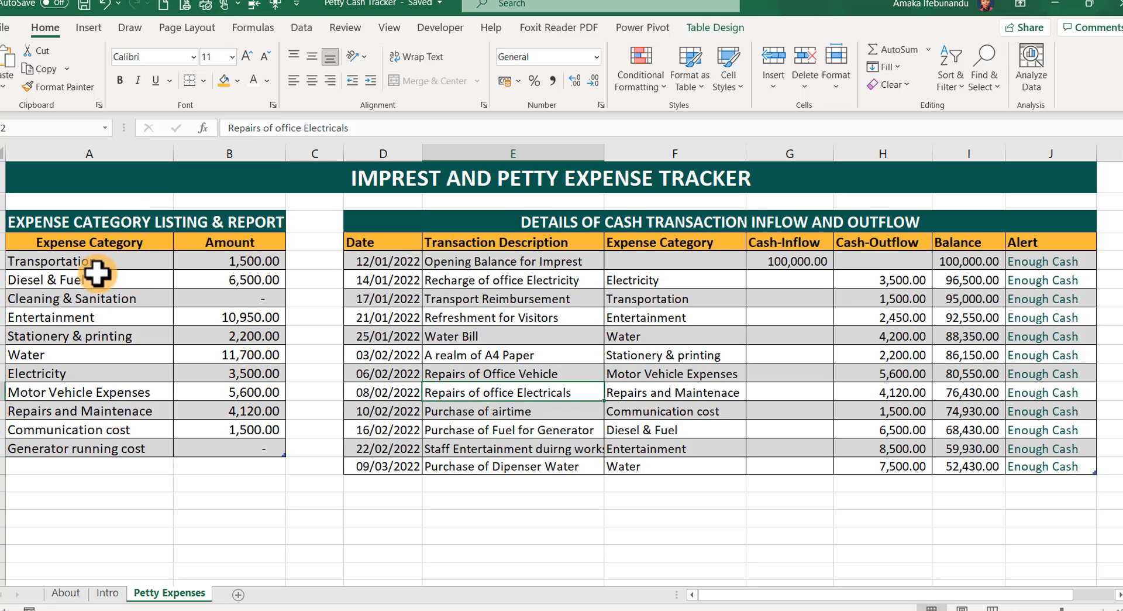
left_click_drag(90, 261, 61, 447)
left_click(97, 342)
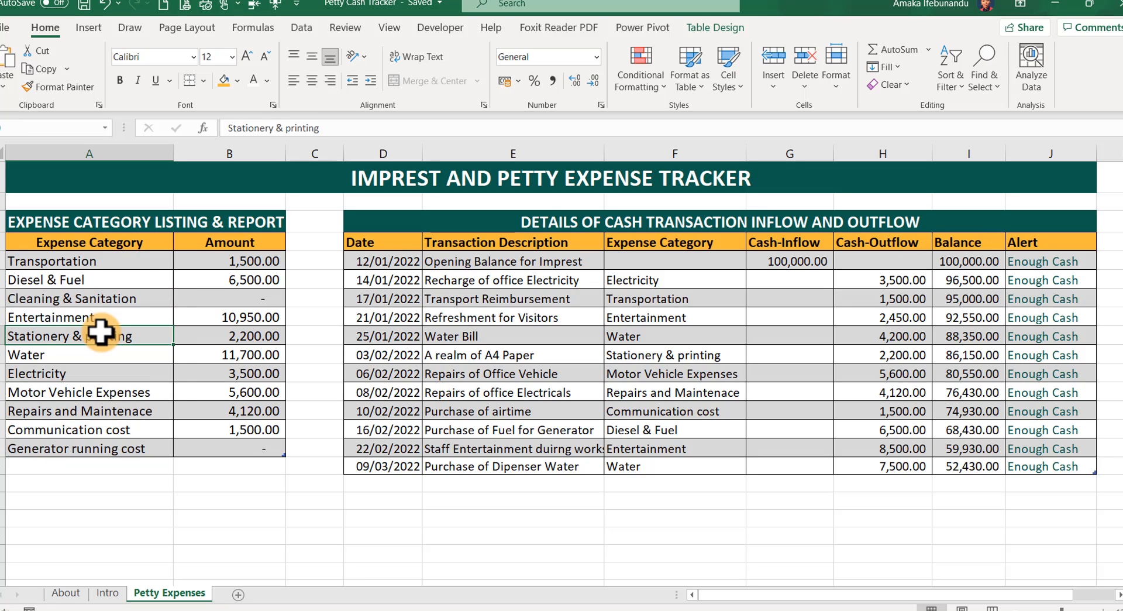
left_click_drag(242, 257, 252, 444)
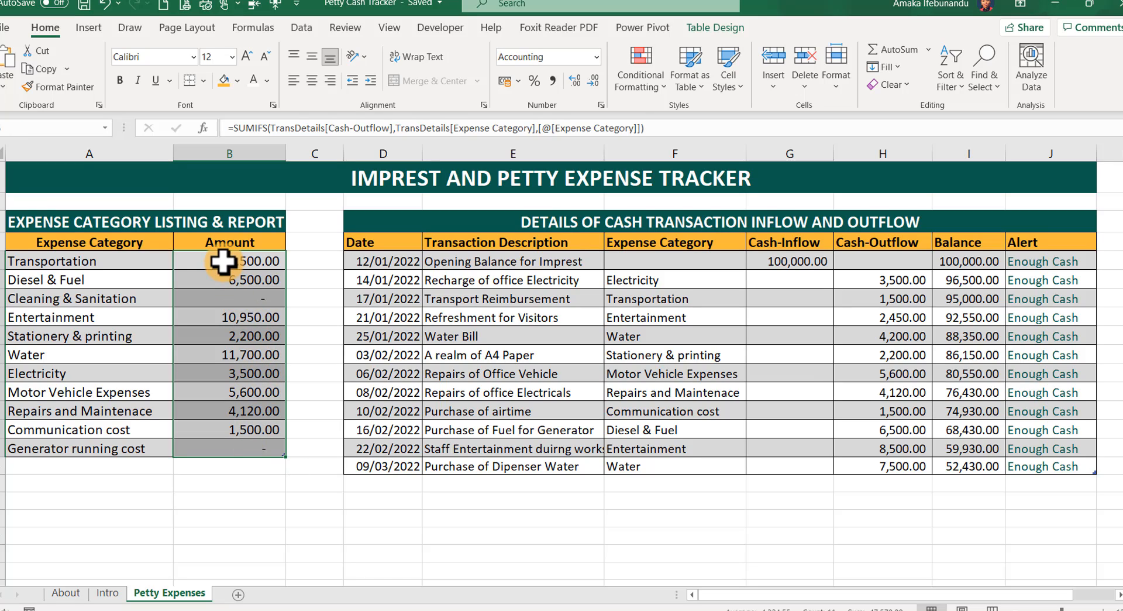
left_click(128, 262)
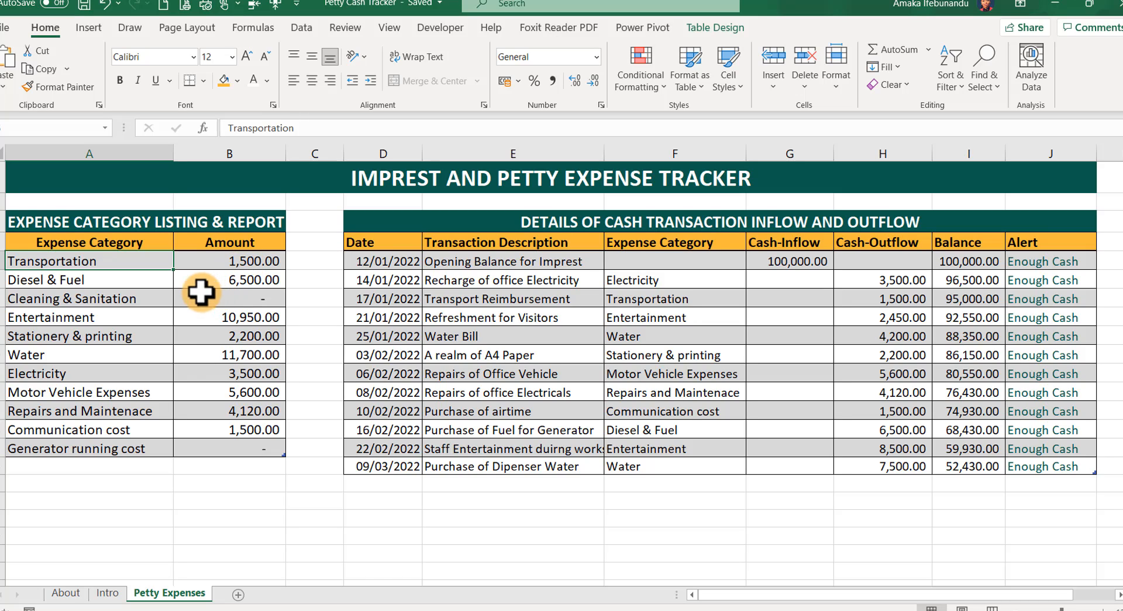
left_click(213, 278)
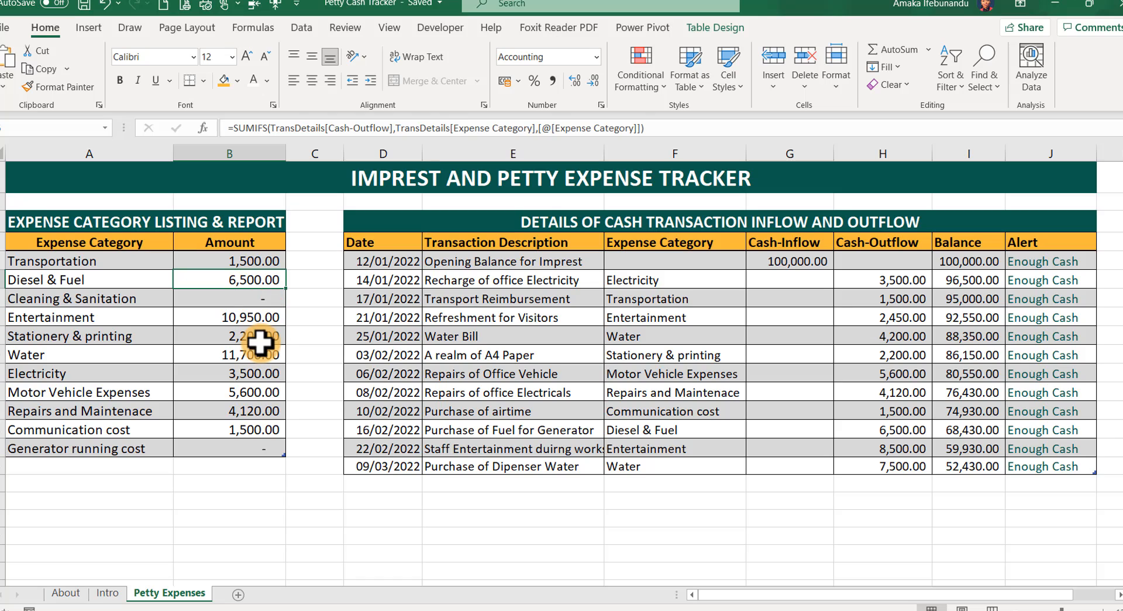
- Examine the Balance and Alert formulas in the opening balance row of the transaction table
left_click(556, 336)
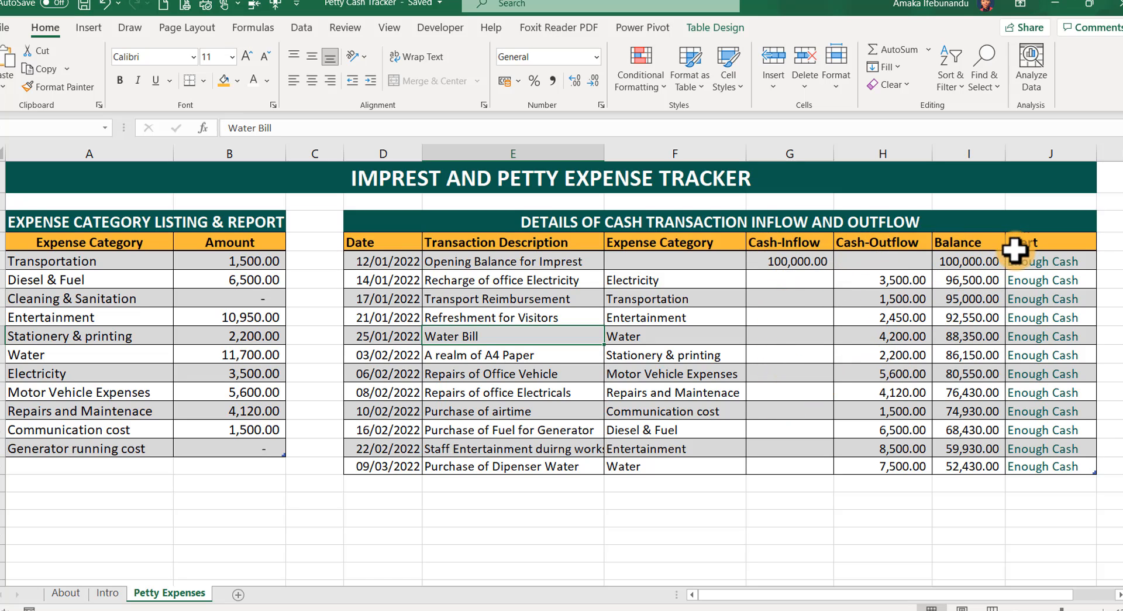
left_click(974, 258)
left_click(1046, 264)
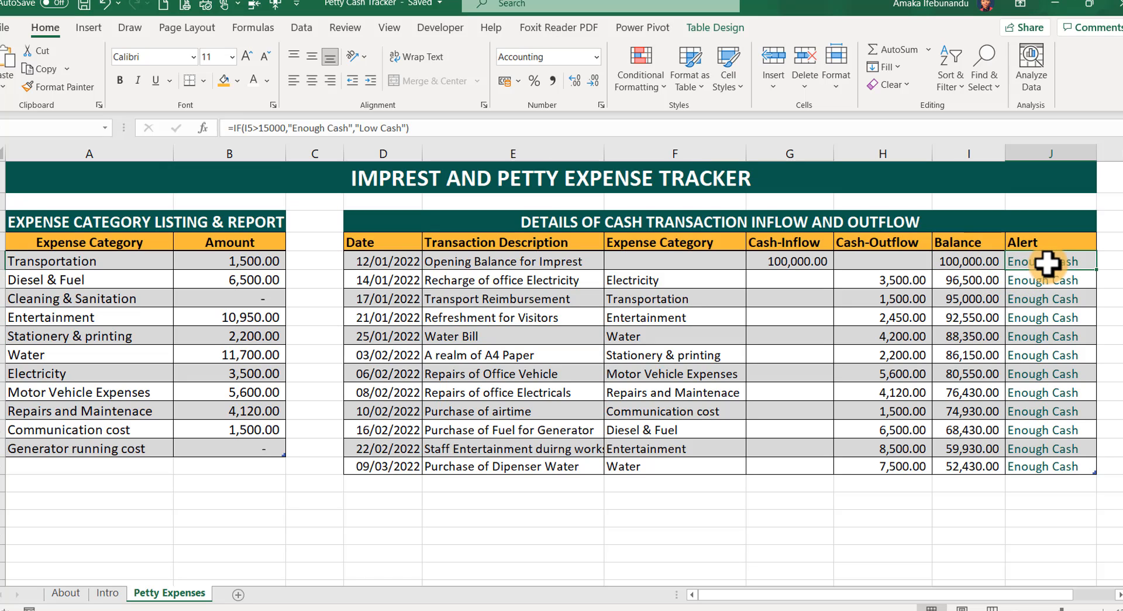
left_click(968, 260)
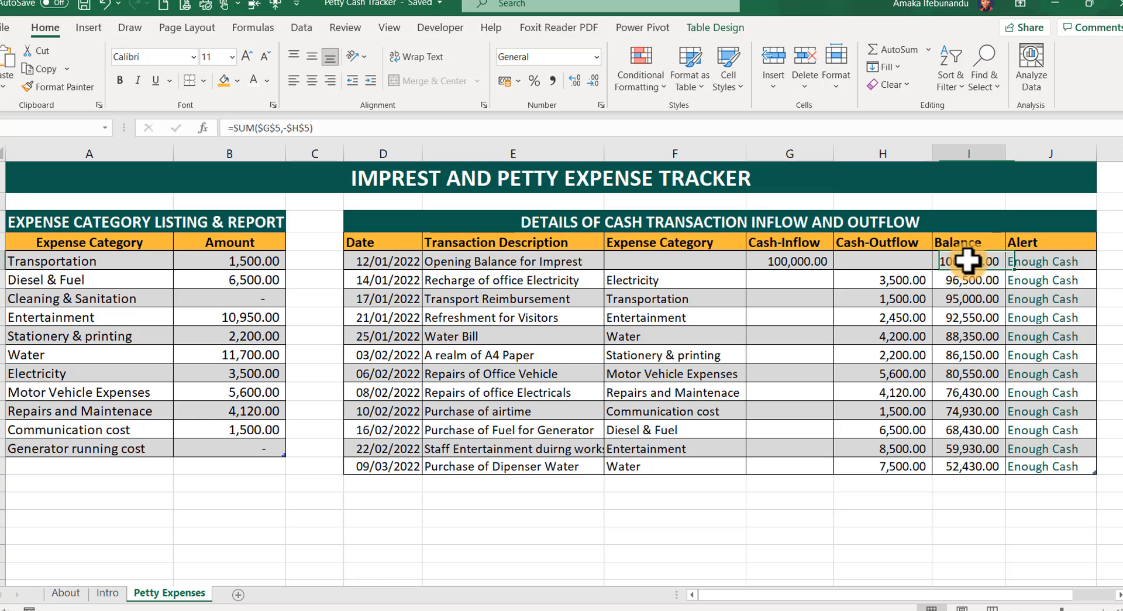
left_click(1040, 255)
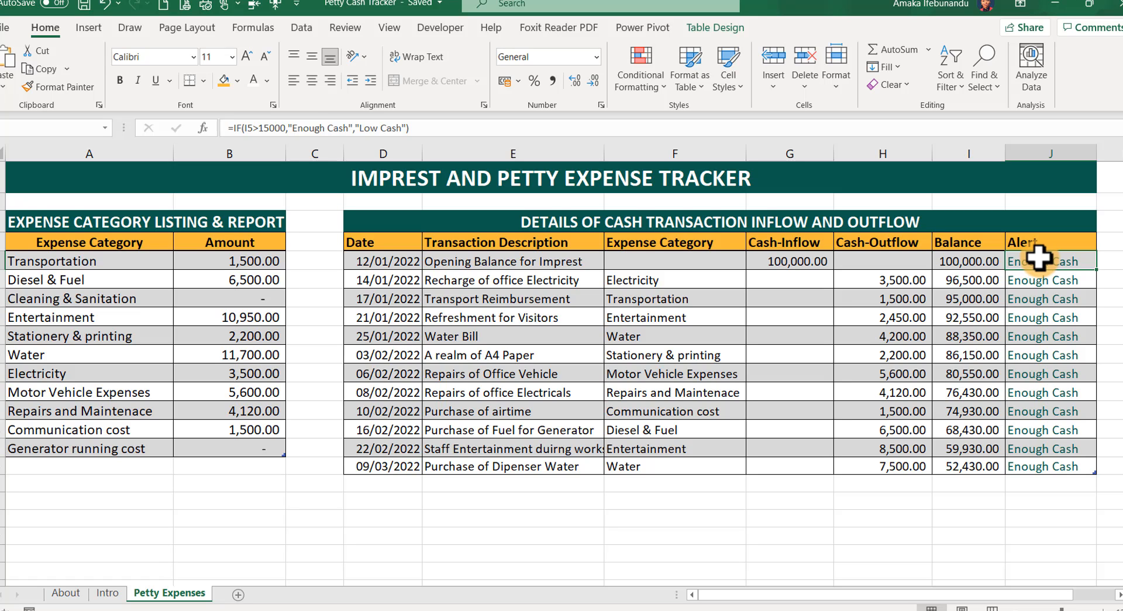
- Set the cash outflow of the 09/03/2022 dispenser water purchase to 50000 and check the resulting alert against earlier rows
left_click(891, 468)
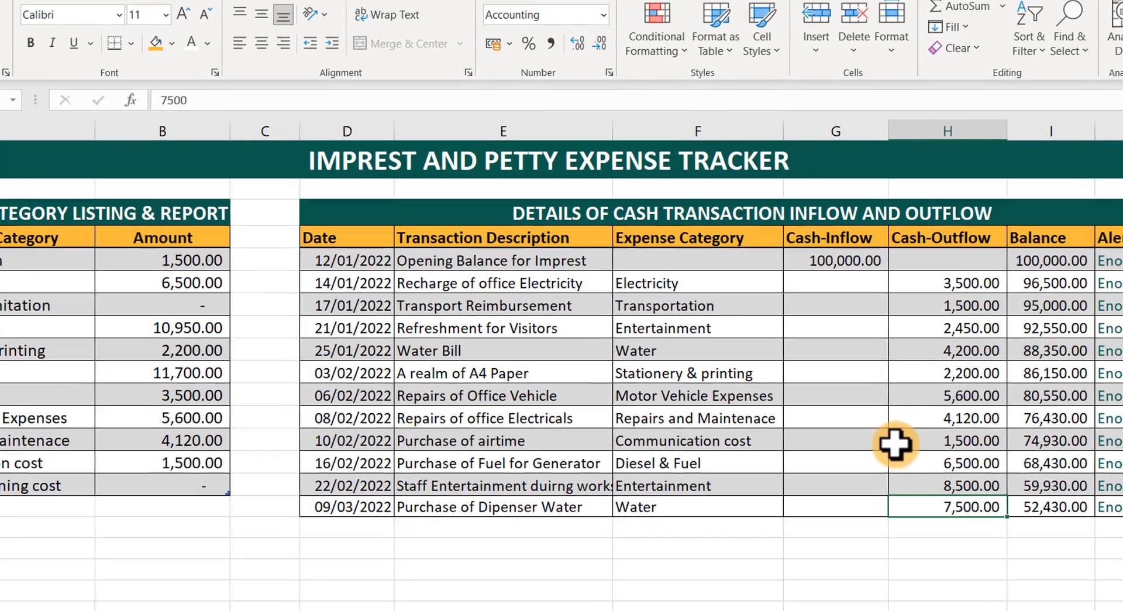
type("45")
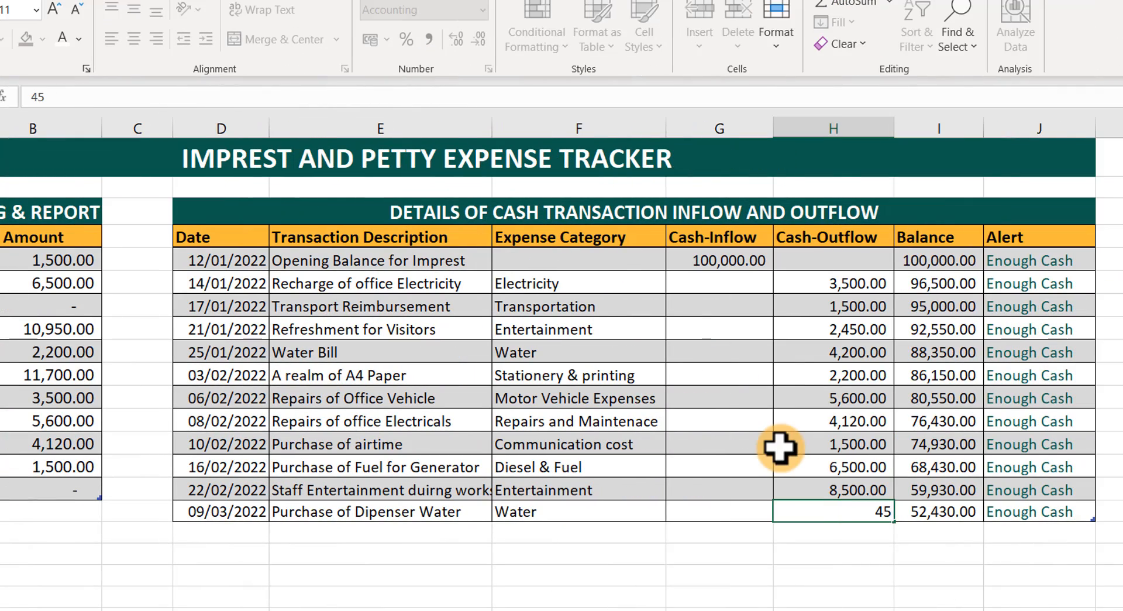
key("BackSpace")
key("BackSpace")
type("50000")
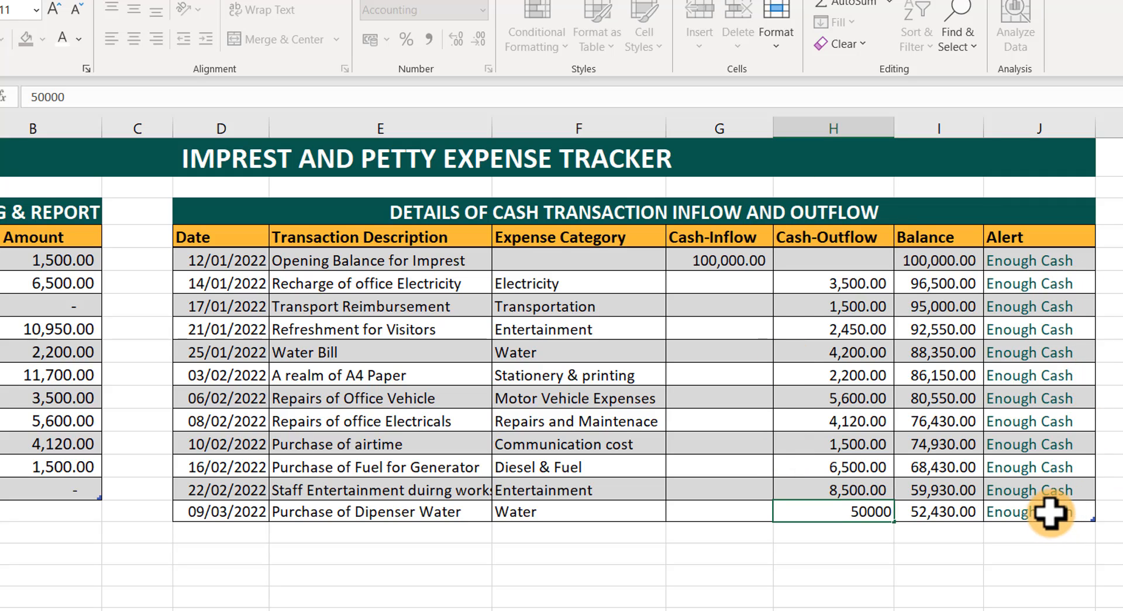
key("Tab")
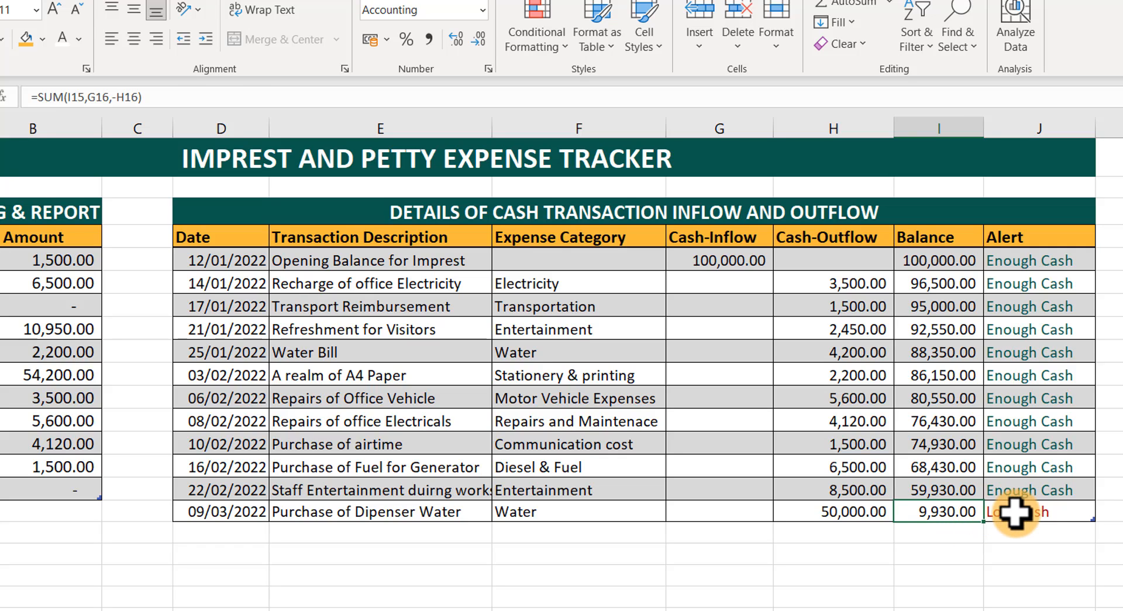
left_click(1036, 509)
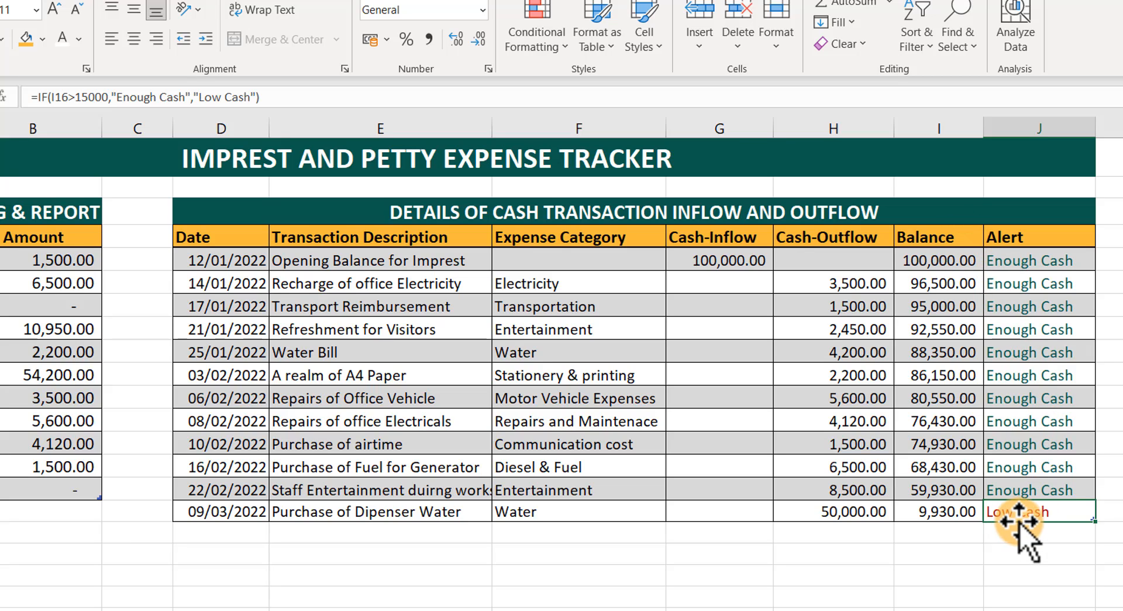
left_click(1033, 465)
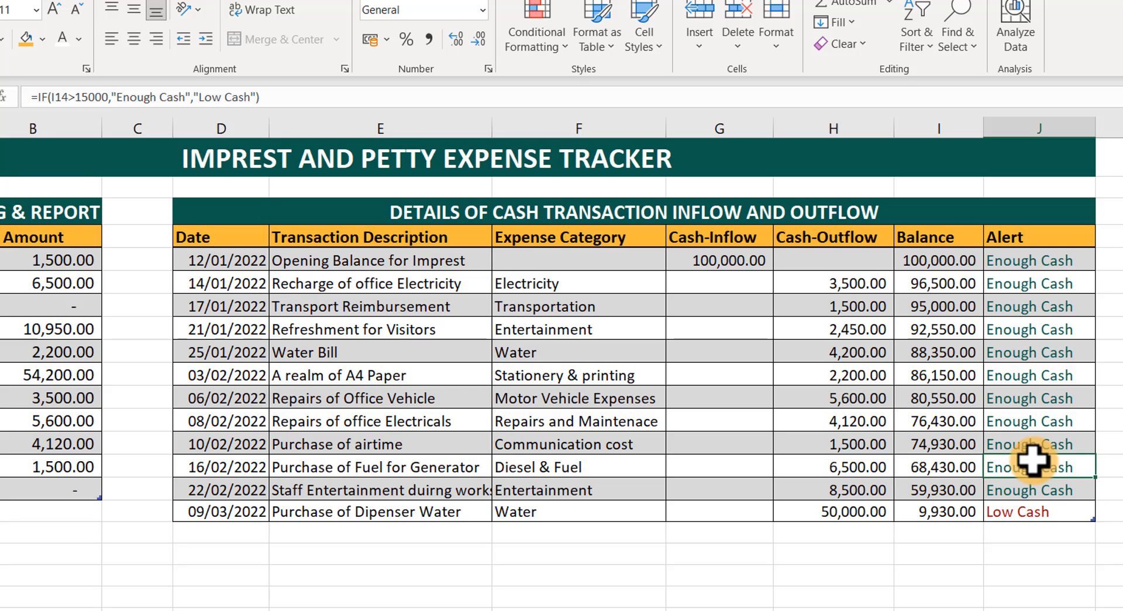
left_click(1009, 507)
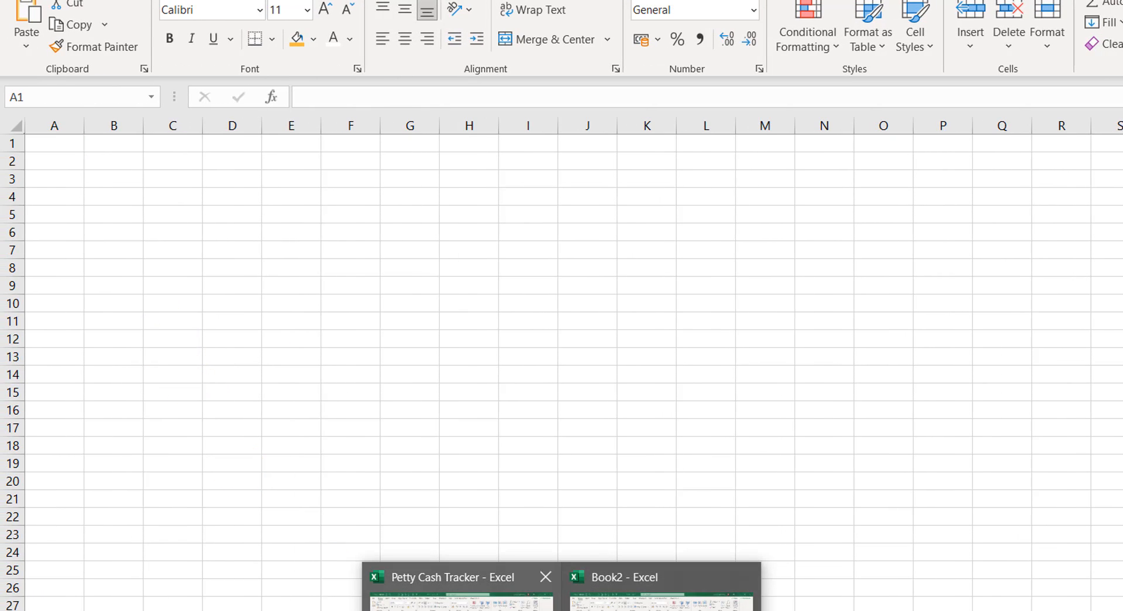
- Copy the expense category table with its title (A3:B15) from Petty Cash Tracker and paste it as values at A3 in Book2
left_click(468, 585)
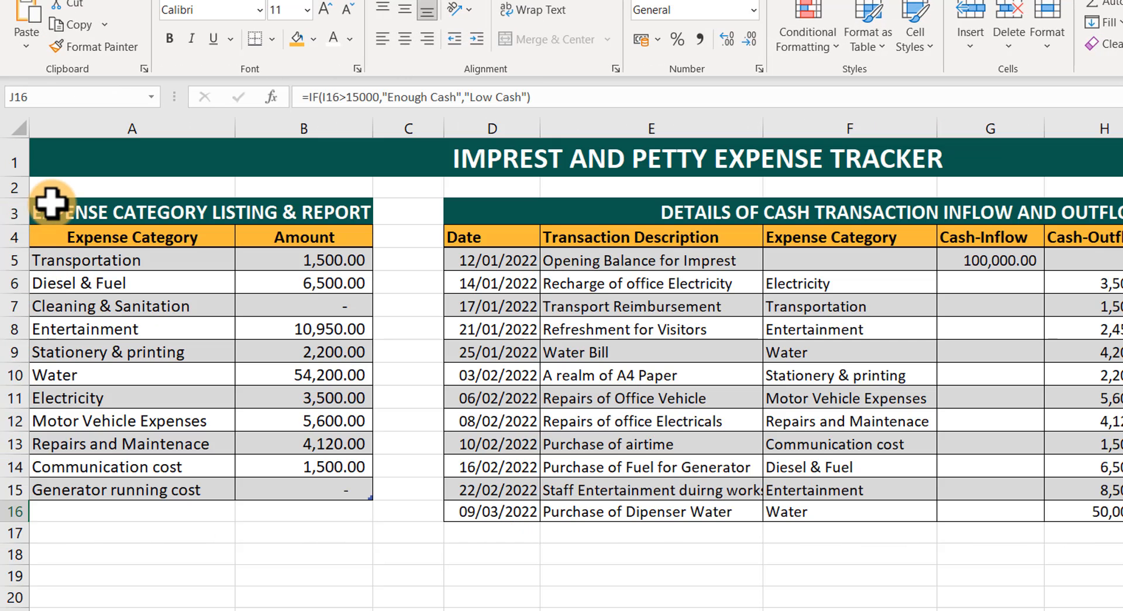
left_click_drag(40, 209, 178, 483)
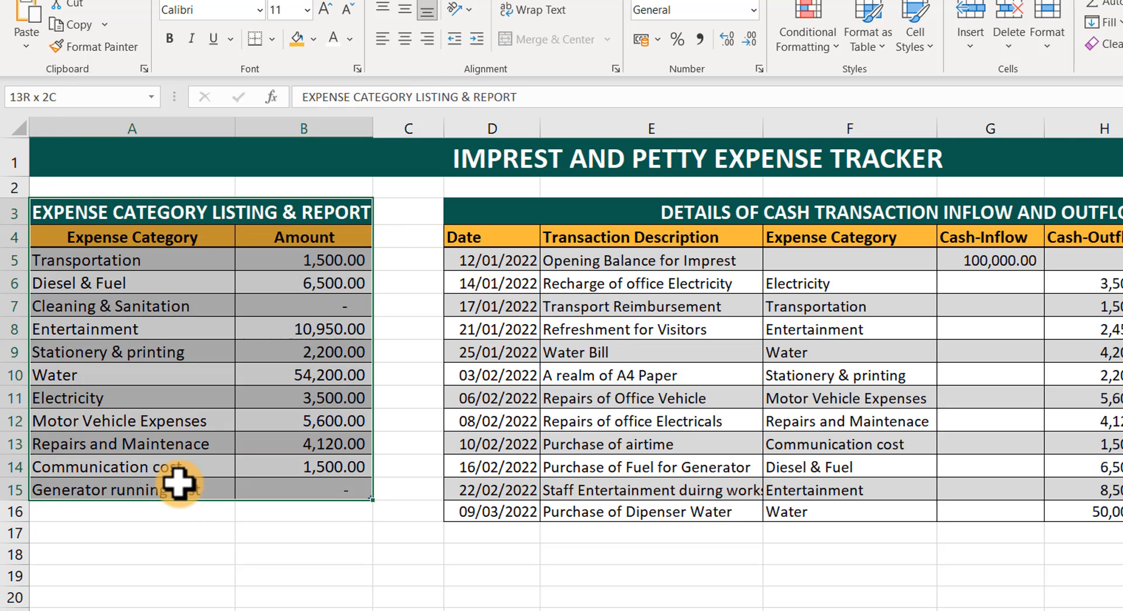
key("ctrl+c")
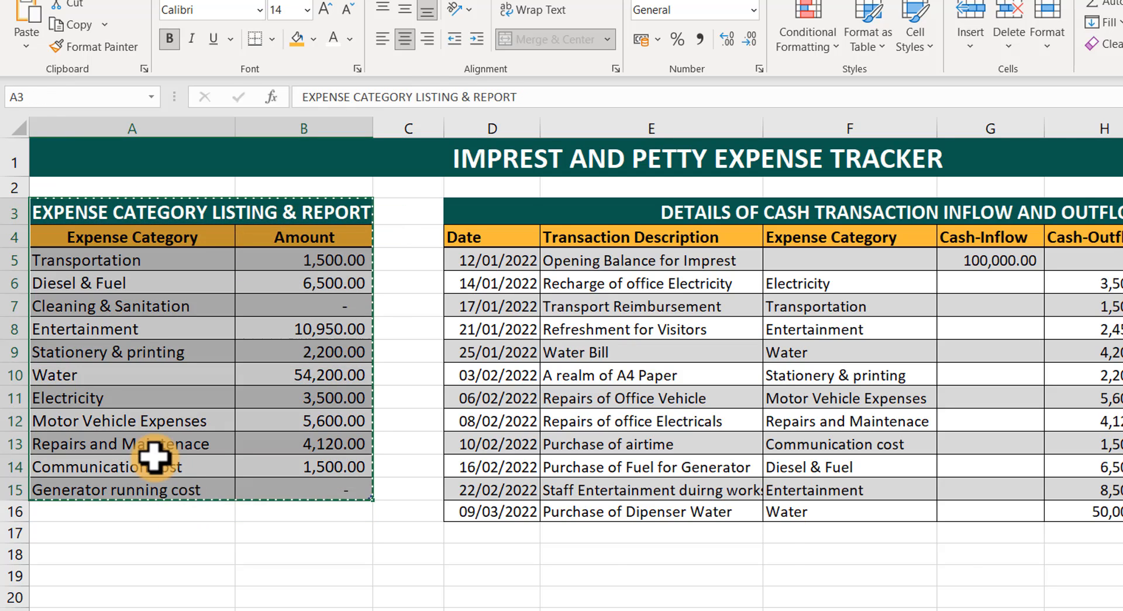
key("ctrl+n")
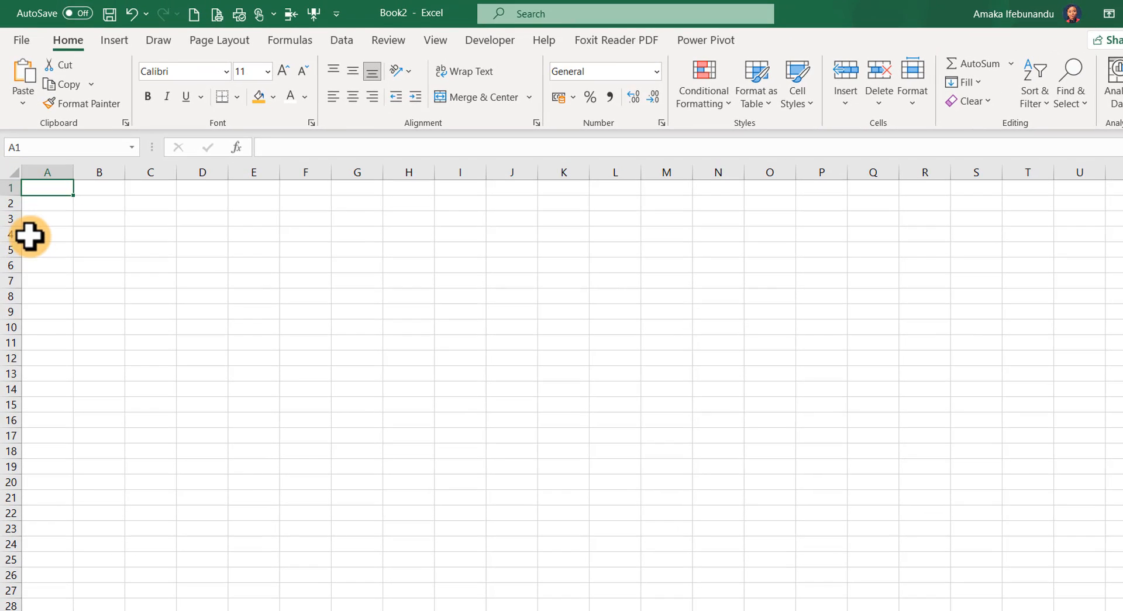
left_click(23, 103)
left_click(20, 201)
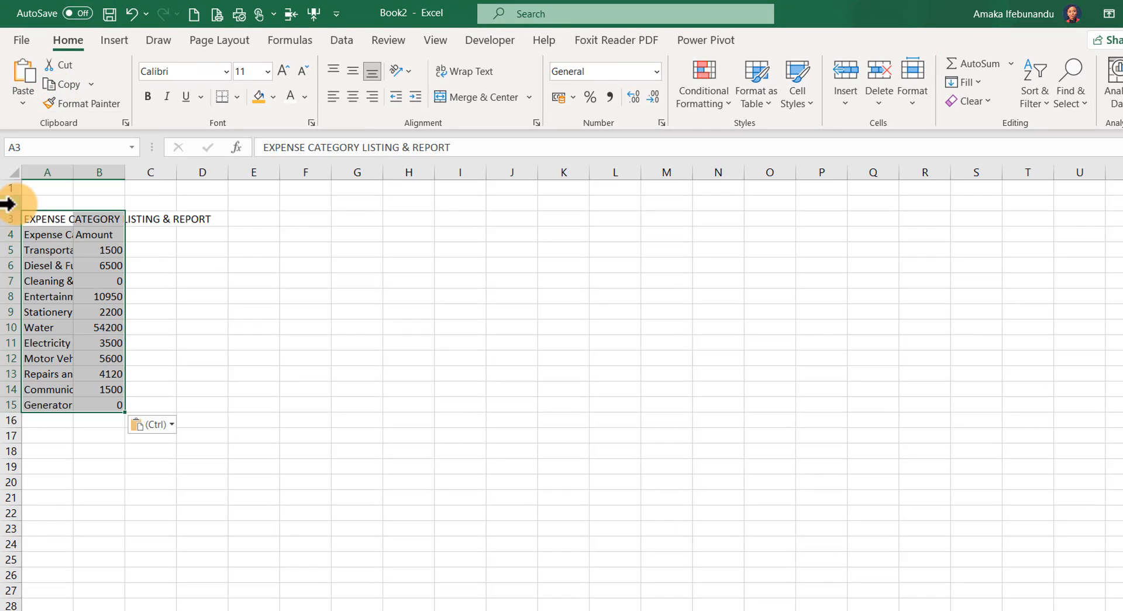
key("Escape")
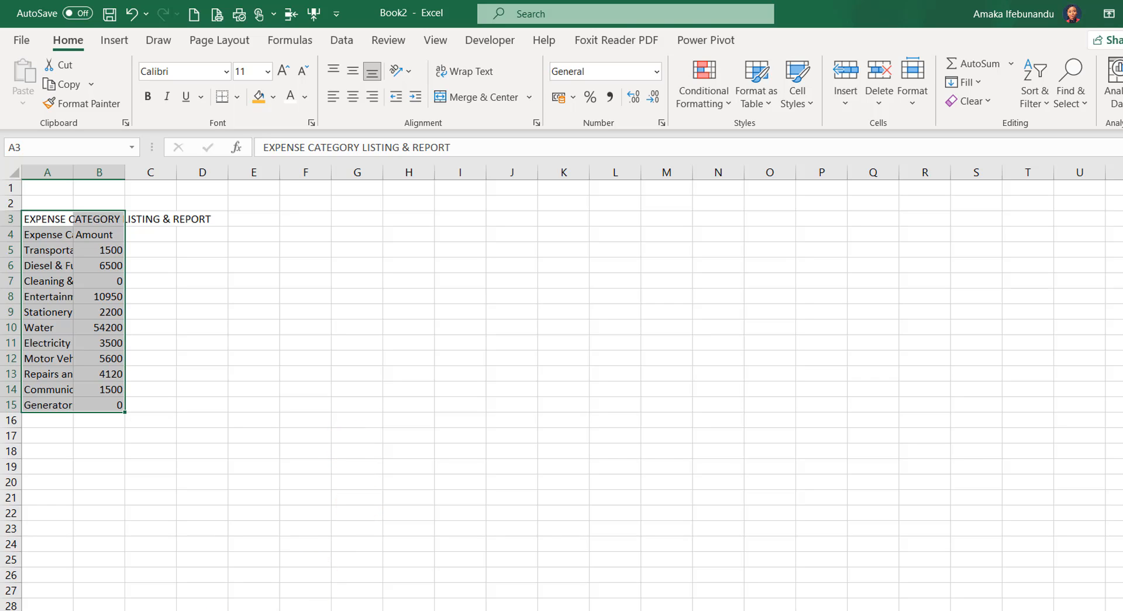
- Copy the cash transaction table with its title (D3:J16) from Petty Cash Tracker and paste it as values at D3 in Book2
left_click(301, 610)
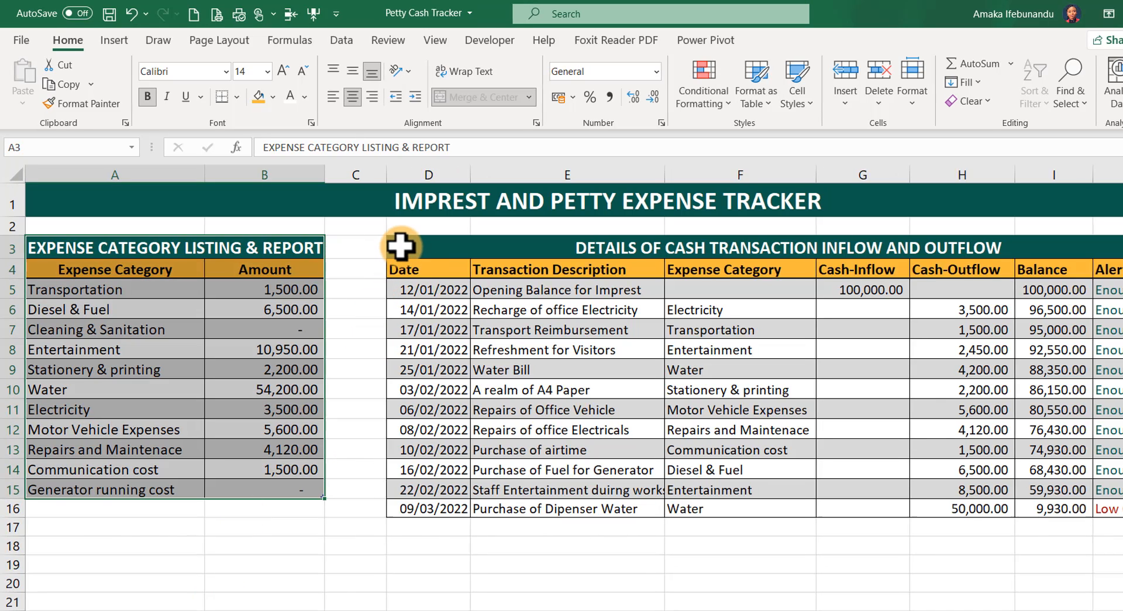
left_click_drag(400, 245, 792, 497)
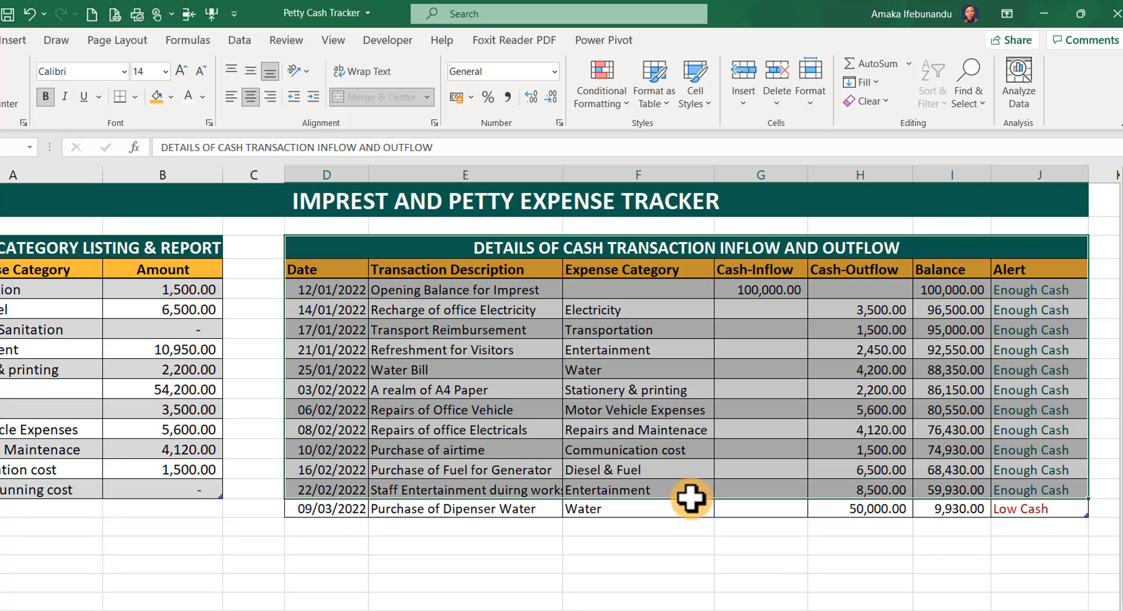
left_click_drag(691, 498, 686, 512)
key("ctrl+c")
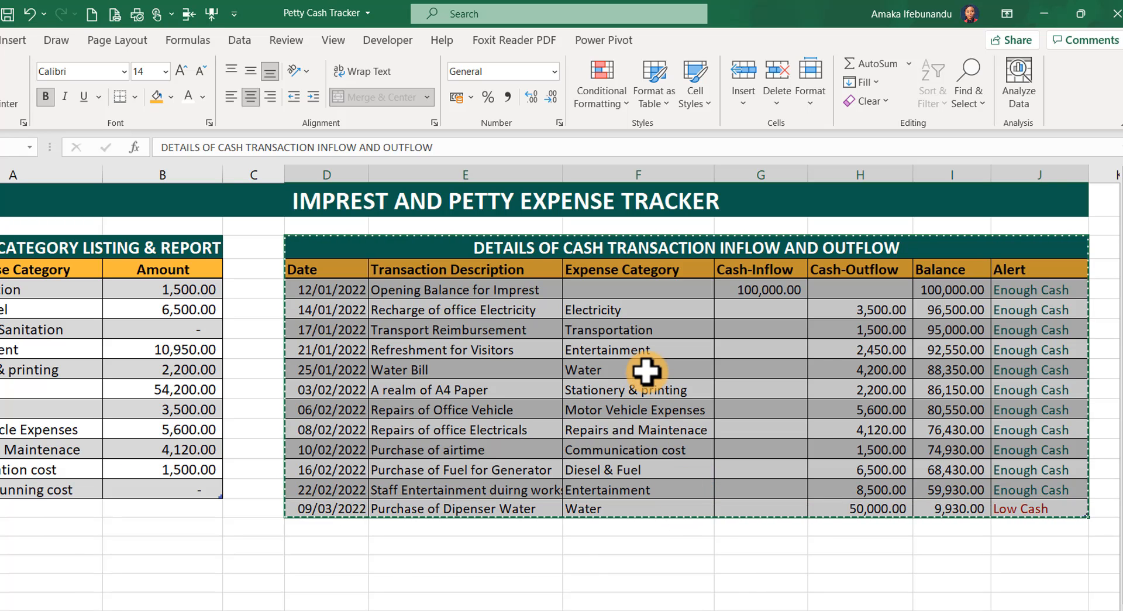
key("alt+Tab")
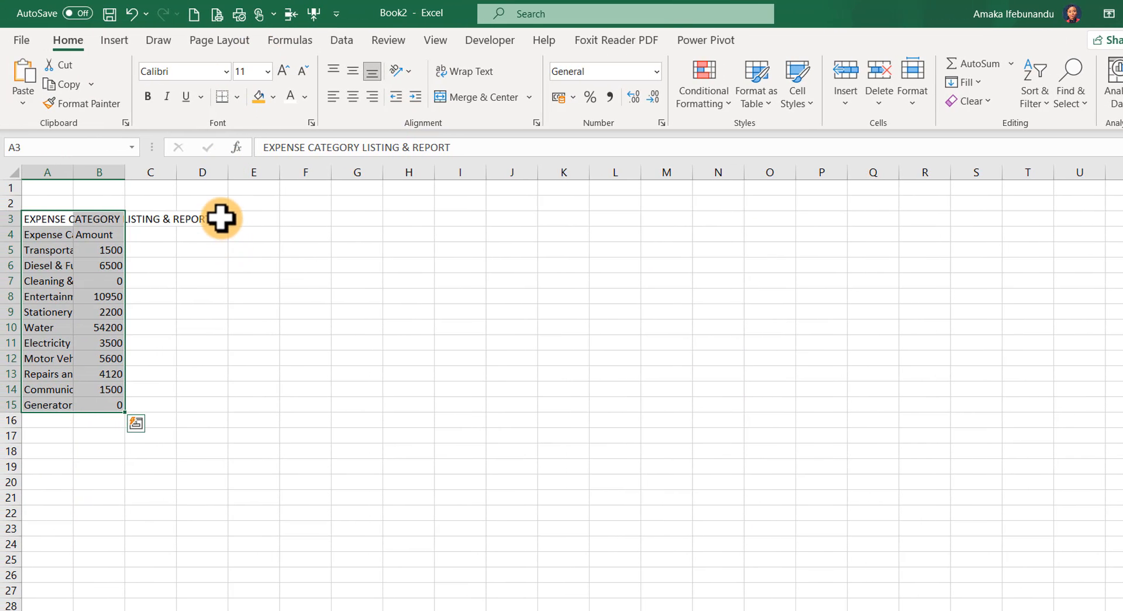
left_click(219, 219)
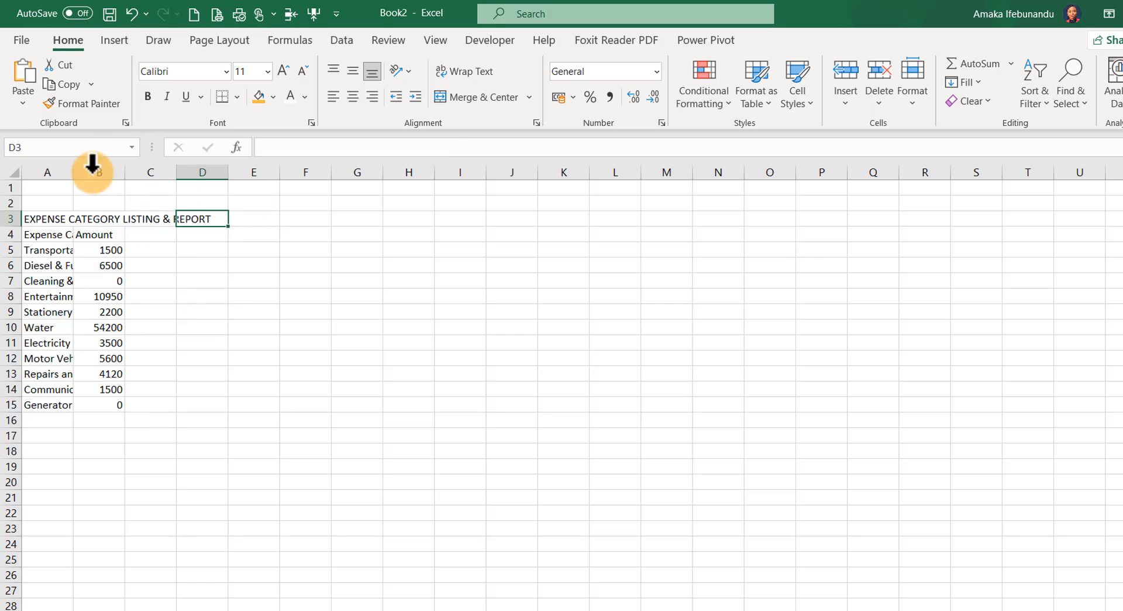
left_click(23, 103)
left_click(20, 203)
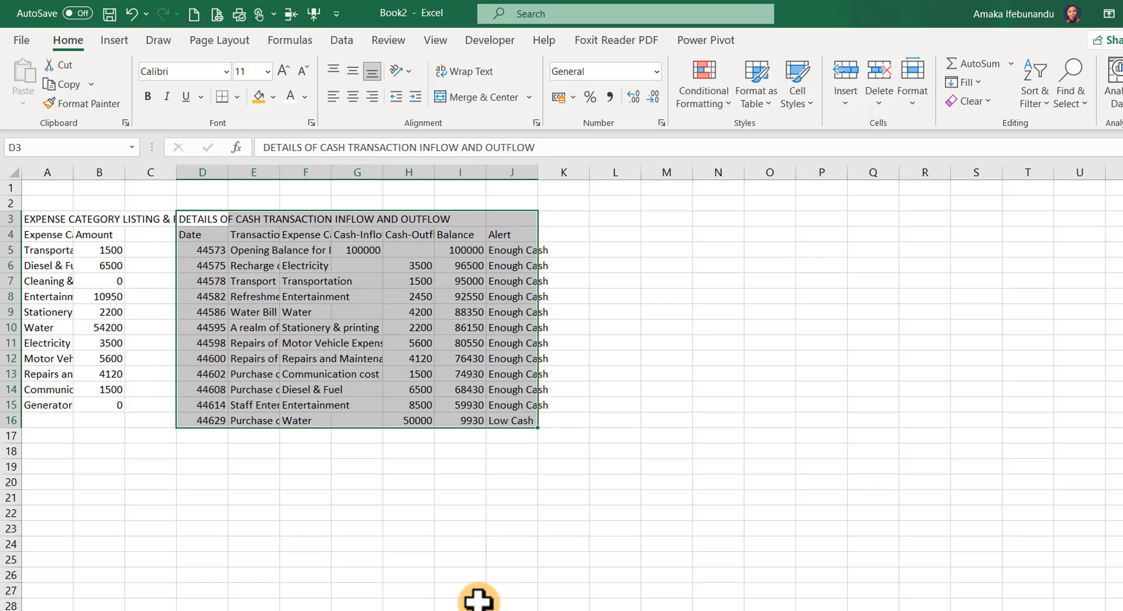
- Switch back to Petty Cash Tracker and check the table names and design settings of the expense category and transaction tables
key("alt+Tab")
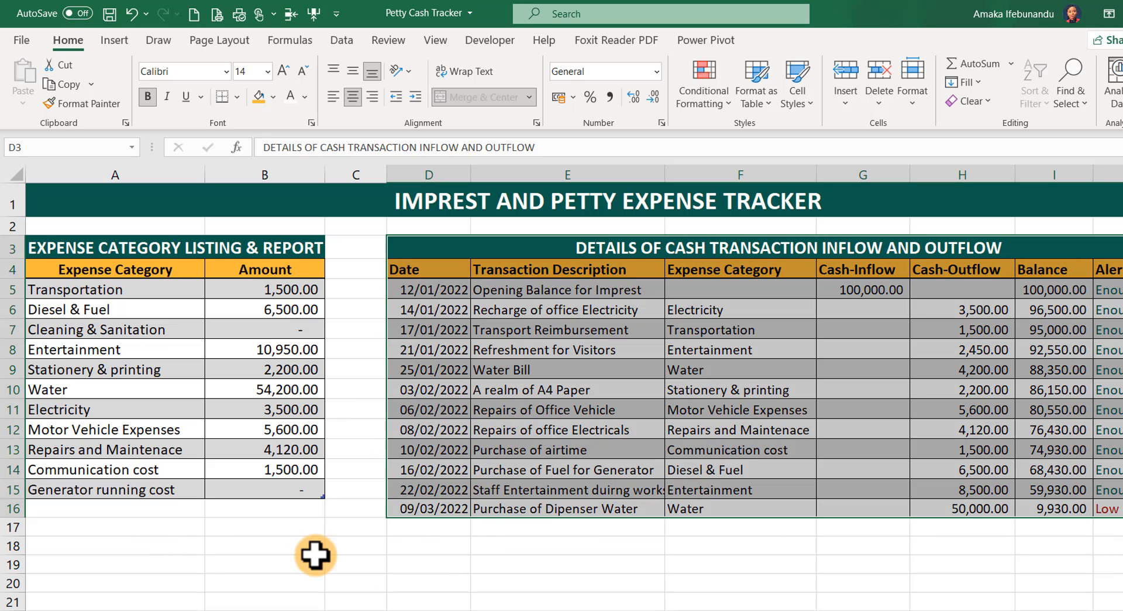
left_click(514, 364)
left_click(228, 349)
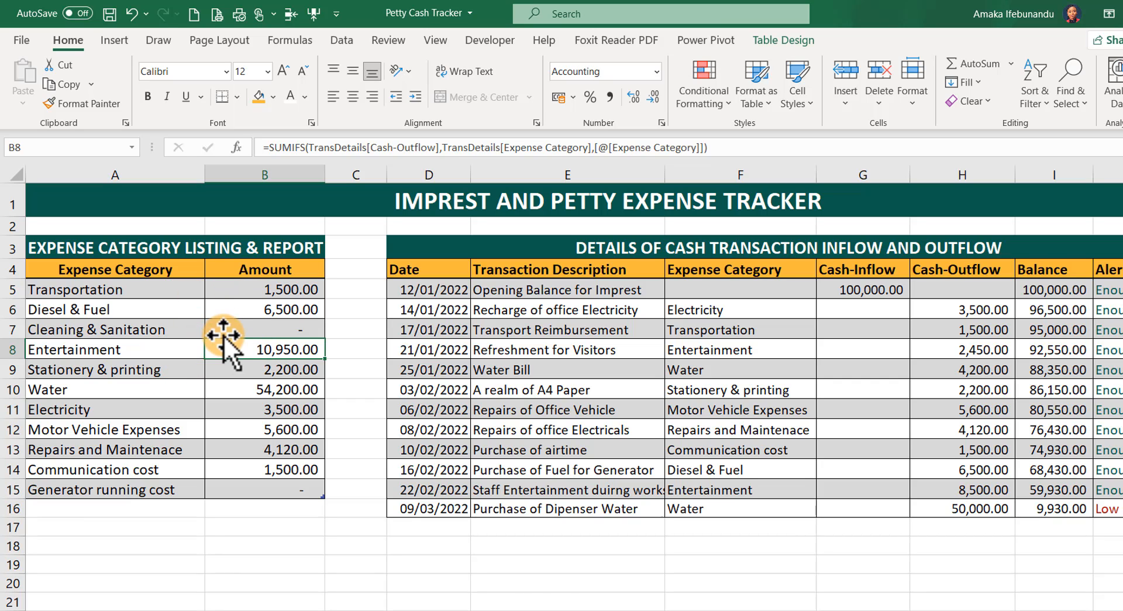
left_click(783, 40)
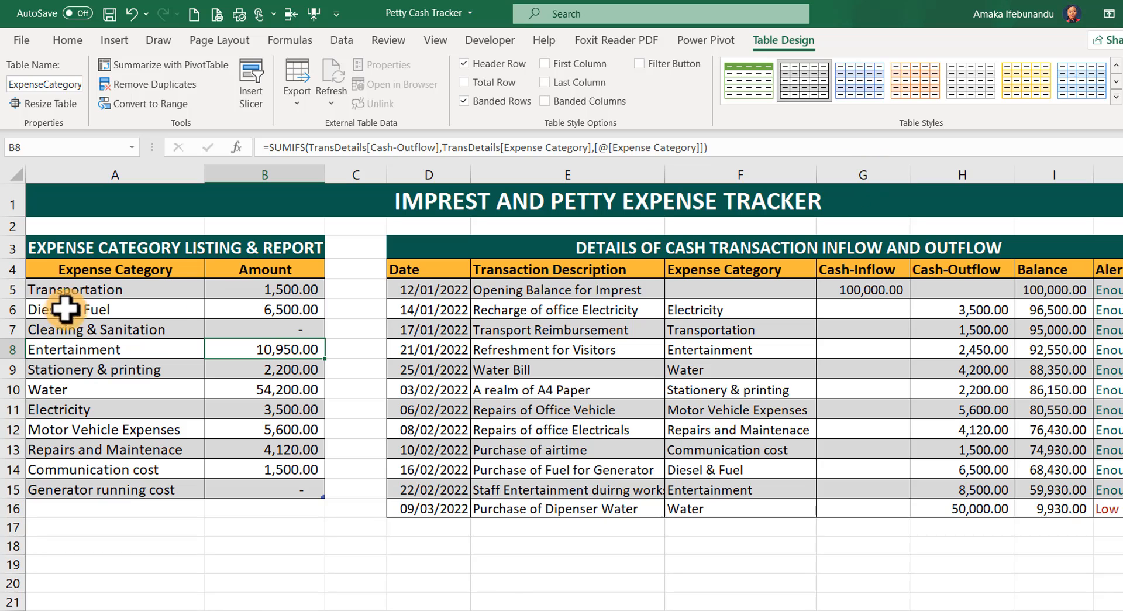
left_click(614, 347)
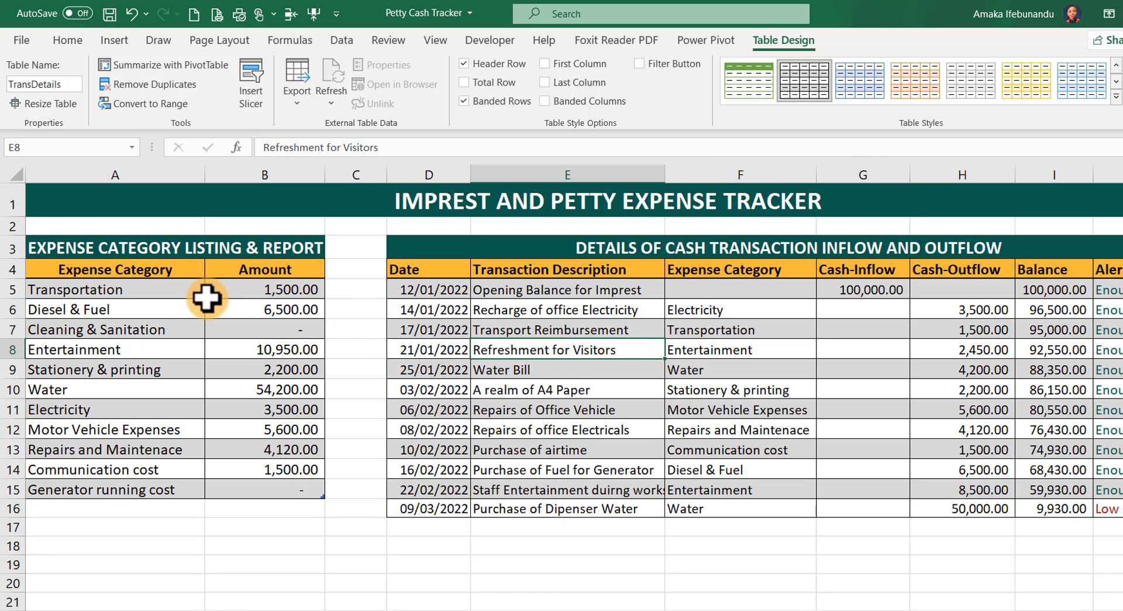
left_click_drag(207, 303, 207, 296)
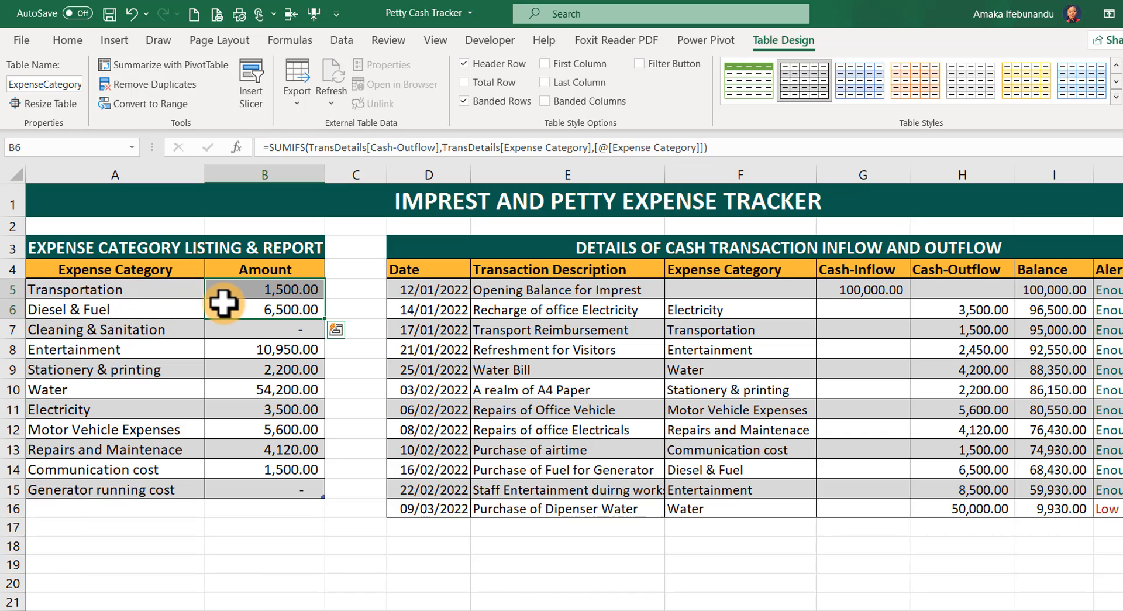
left_click(234, 325)
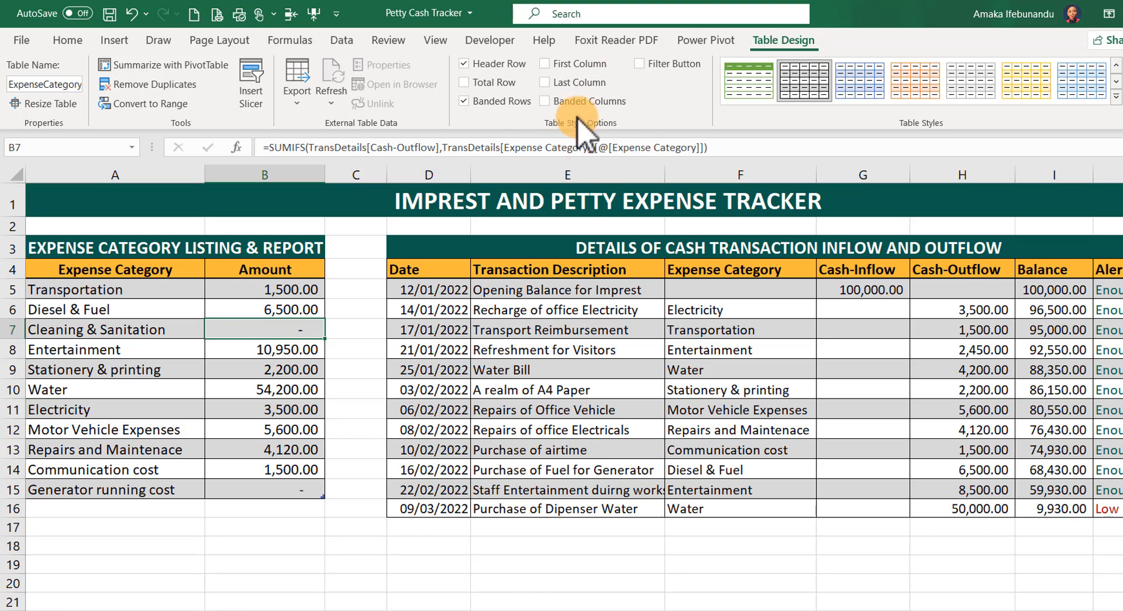
- Inspect the transaction table's design settings and the category choices offered by the dropdown in F5
left_click(621, 350)
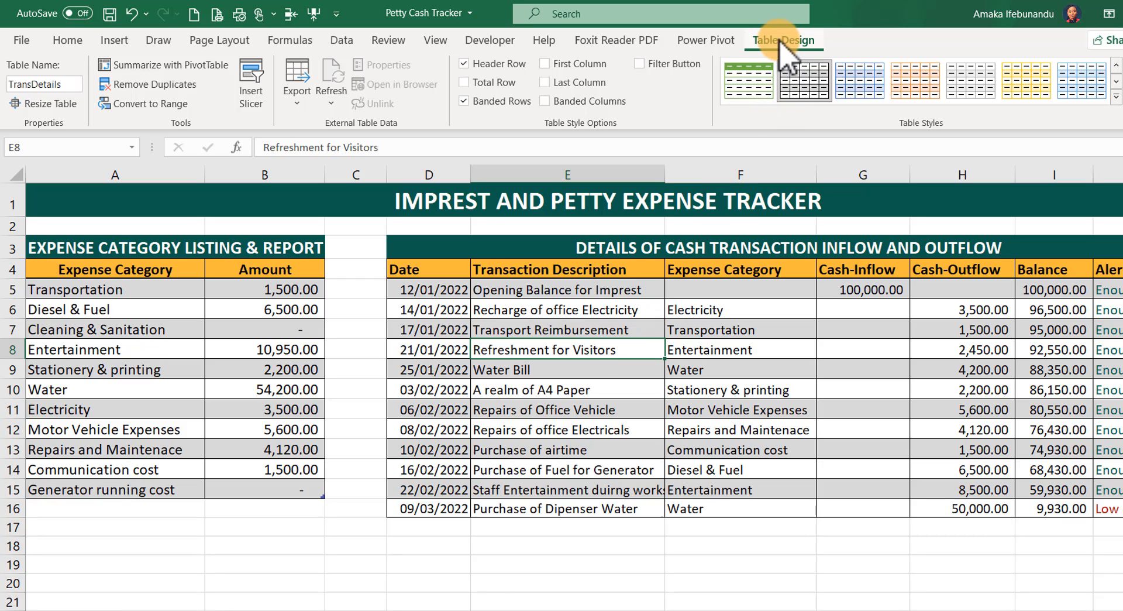
left_click(702, 368)
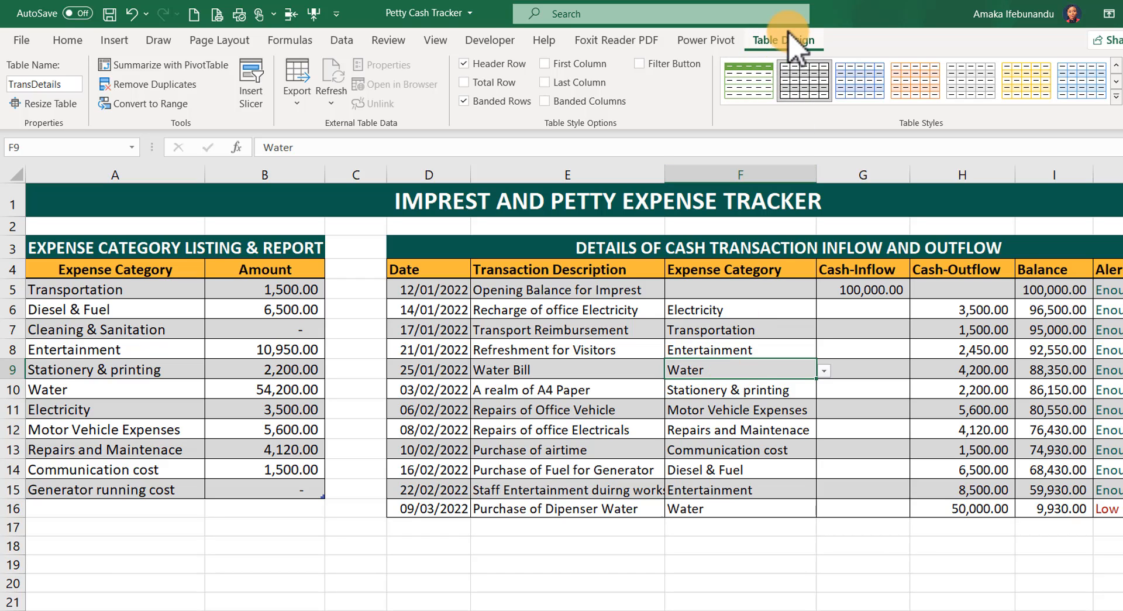
left_click(722, 284)
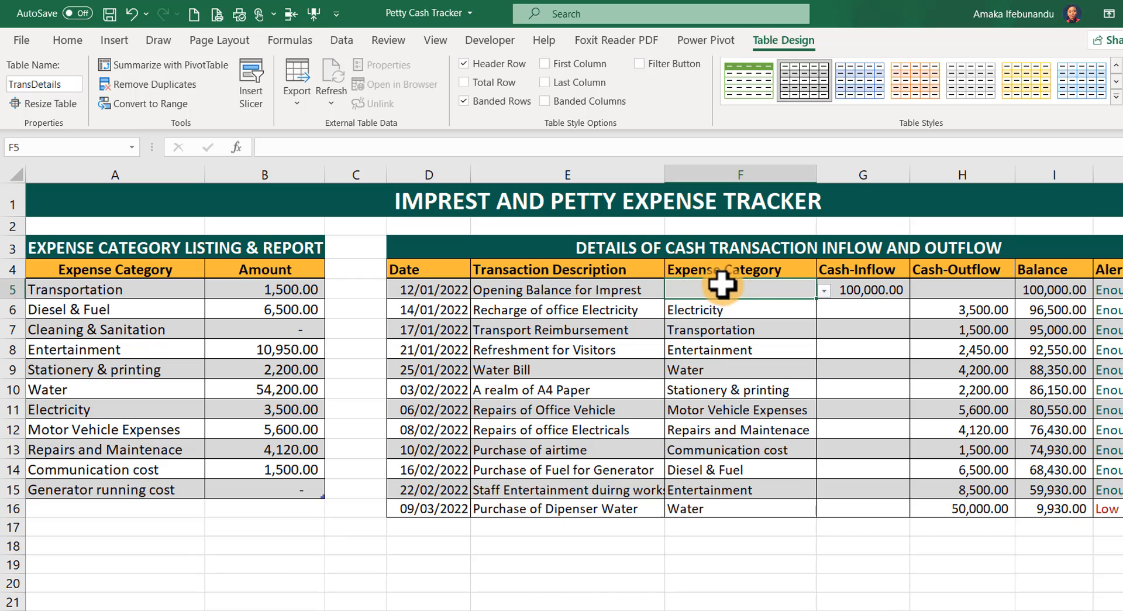
left_click(824, 290)
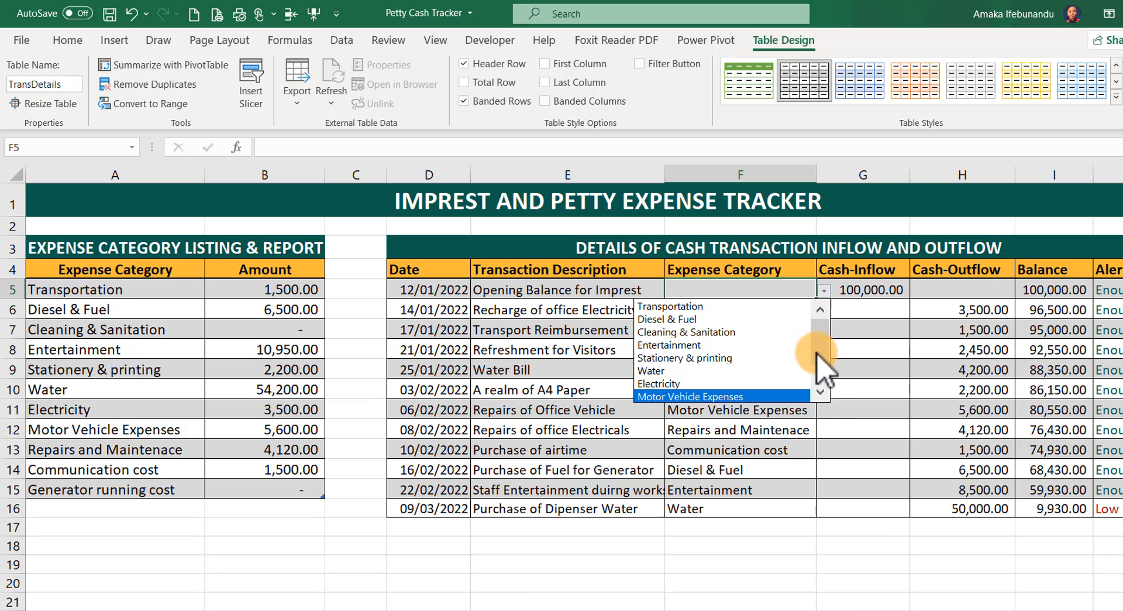
left_click_drag(817, 353, 818, 395)
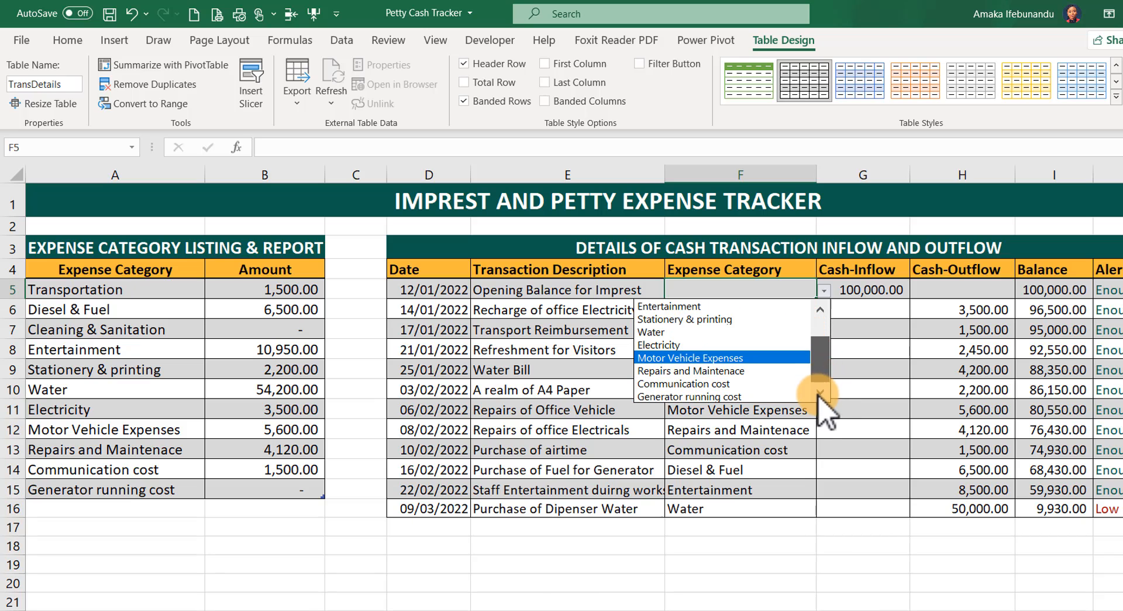
- Compare the category names from A5 down through the blank A16 with the transaction table's Expense Category entries
left_click(96, 290)
left_click(94, 289)
left_click_drag(94, 288, 78, 504)
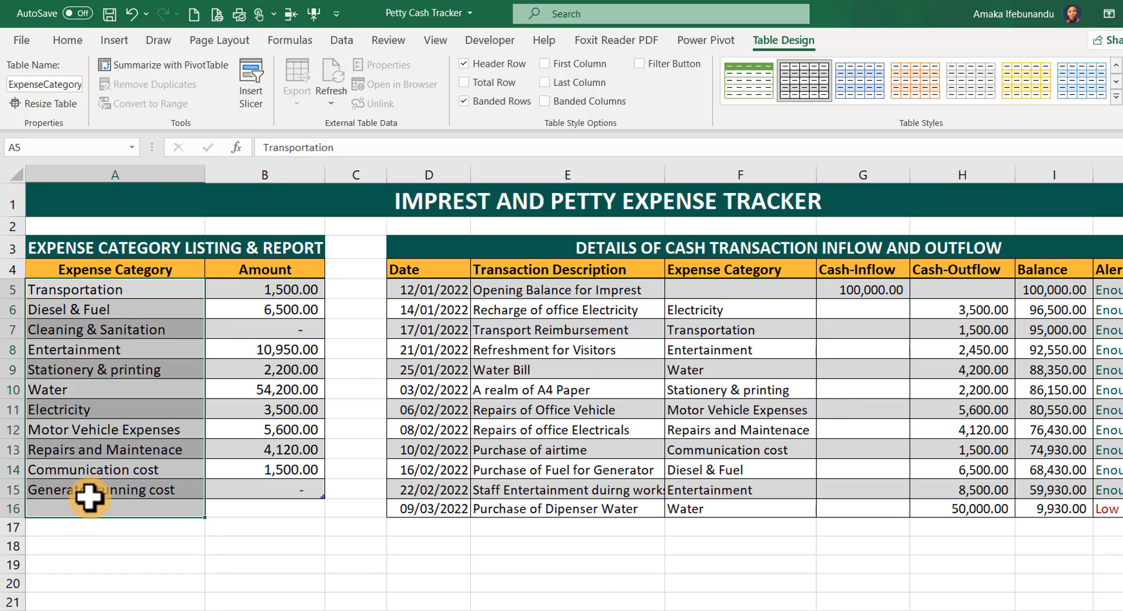
left_click(726, 350)
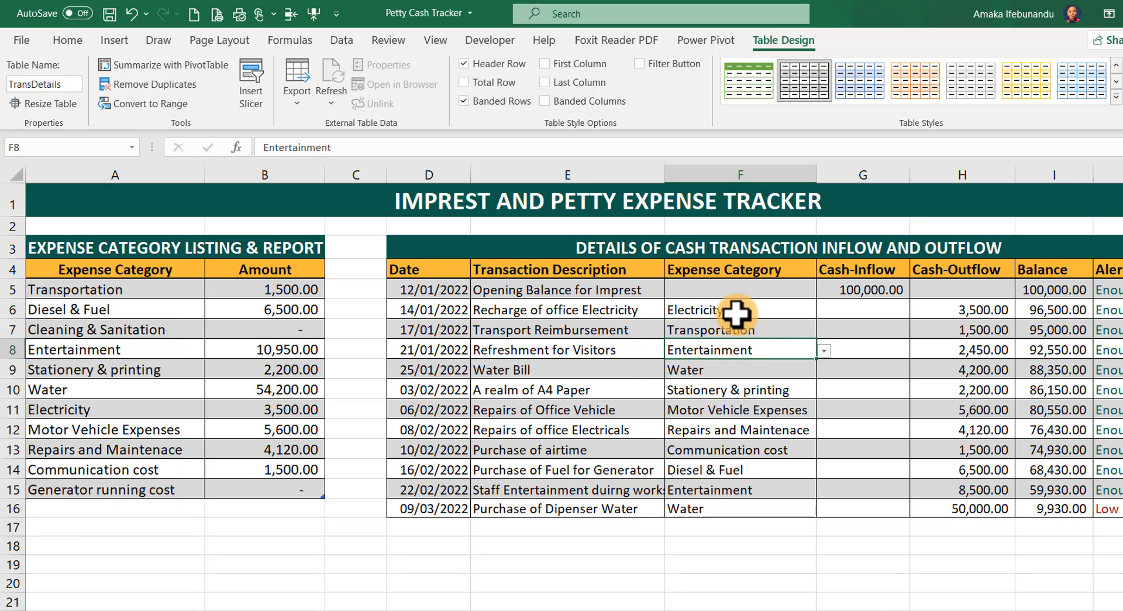
left_click(92, 514)
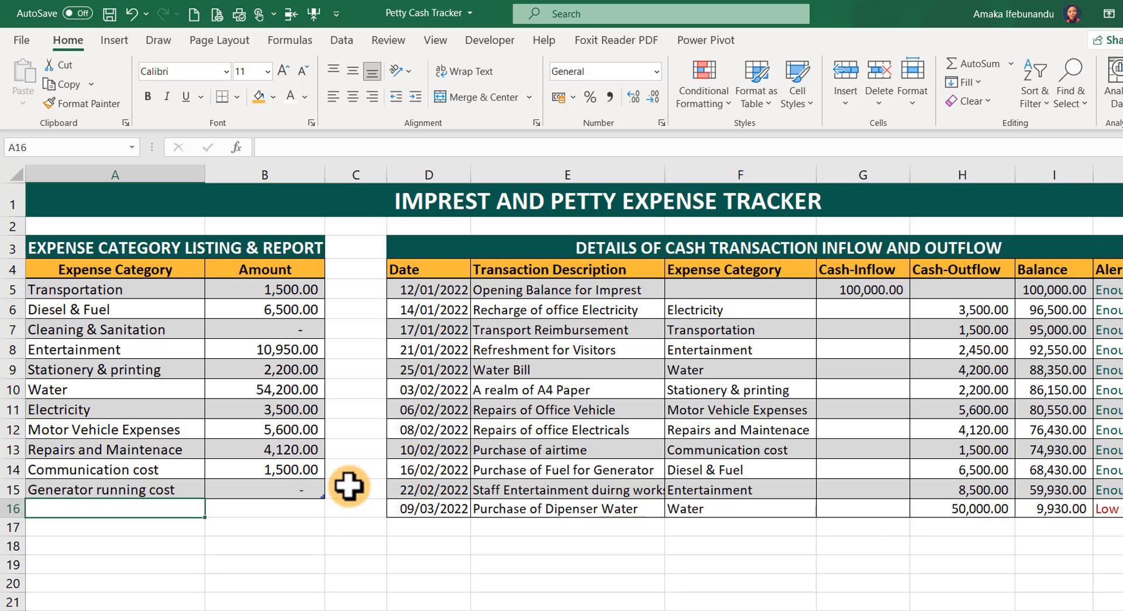
left_click(751, 342)
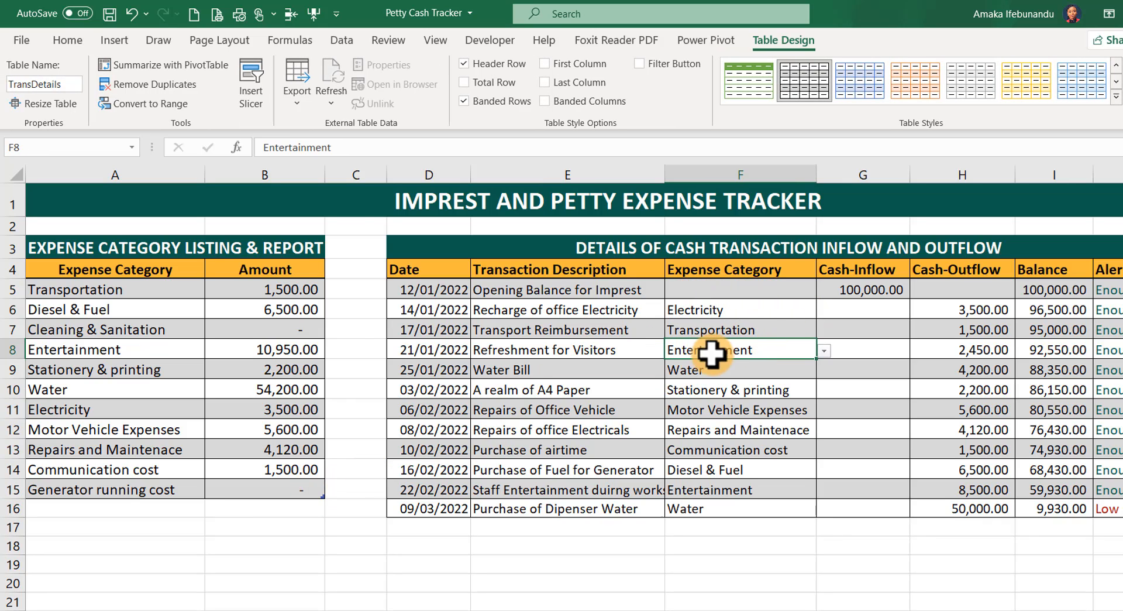
- Switch to Book2, merge and center A1:J1, and enter the title IMPEREST AND PETTY EXPENSE TRACKER
left_click(73, 199)
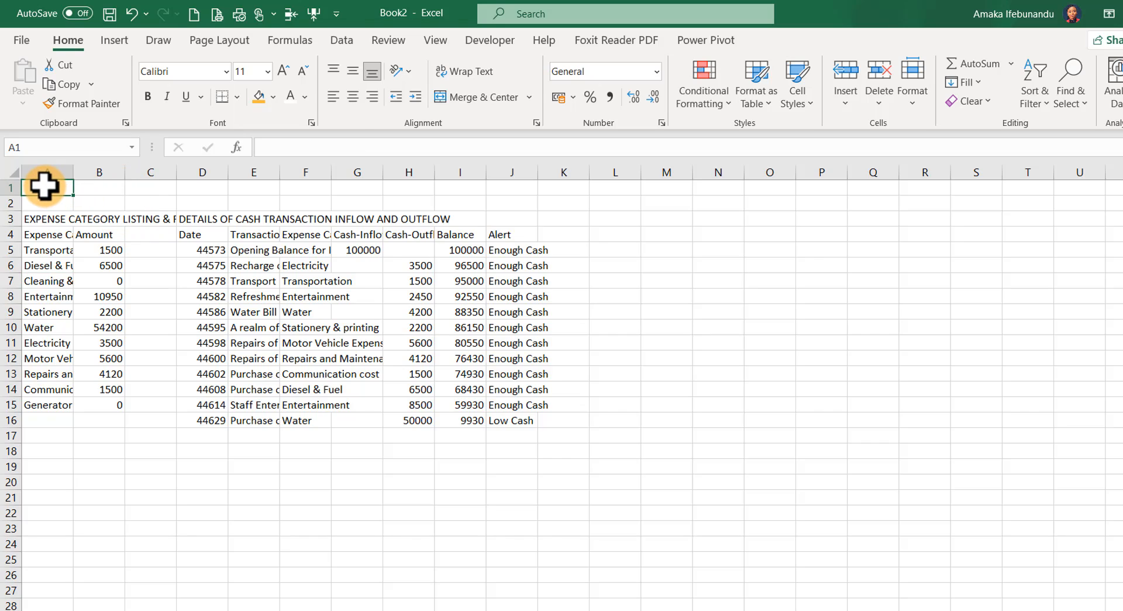
left_click_drag(44, 186, 535, 170)
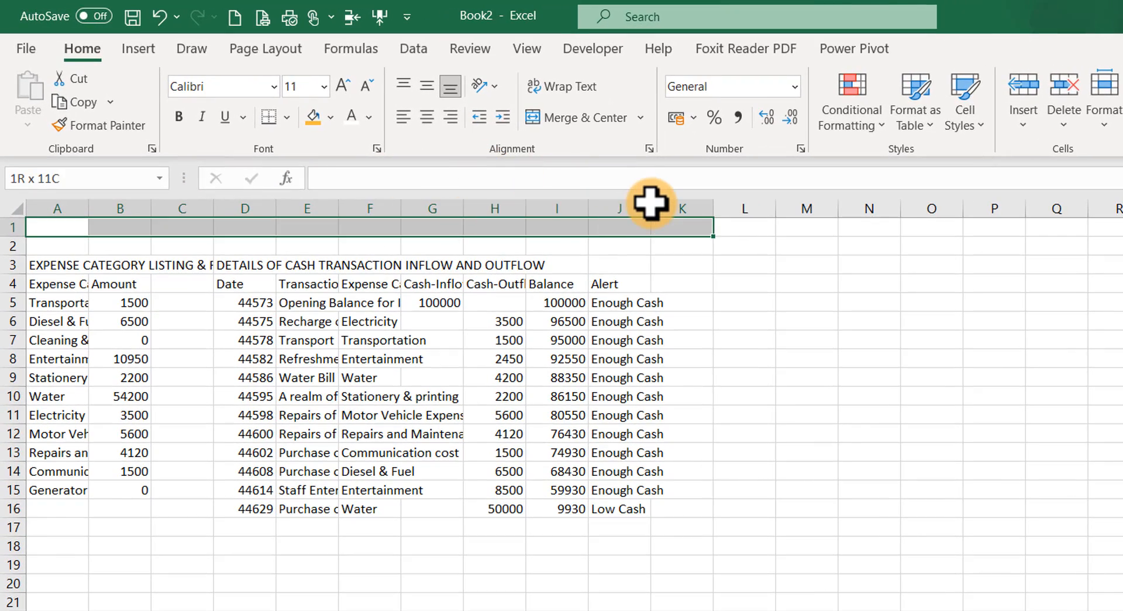
left_click_drag(651, 203, 648, 203)
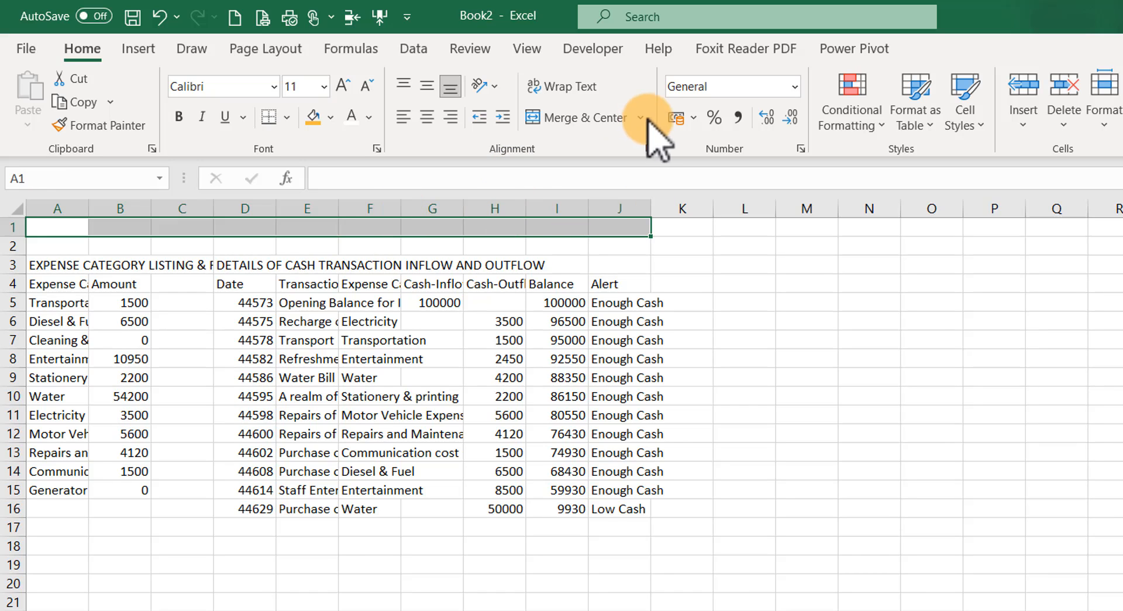
left_click(579, 118)
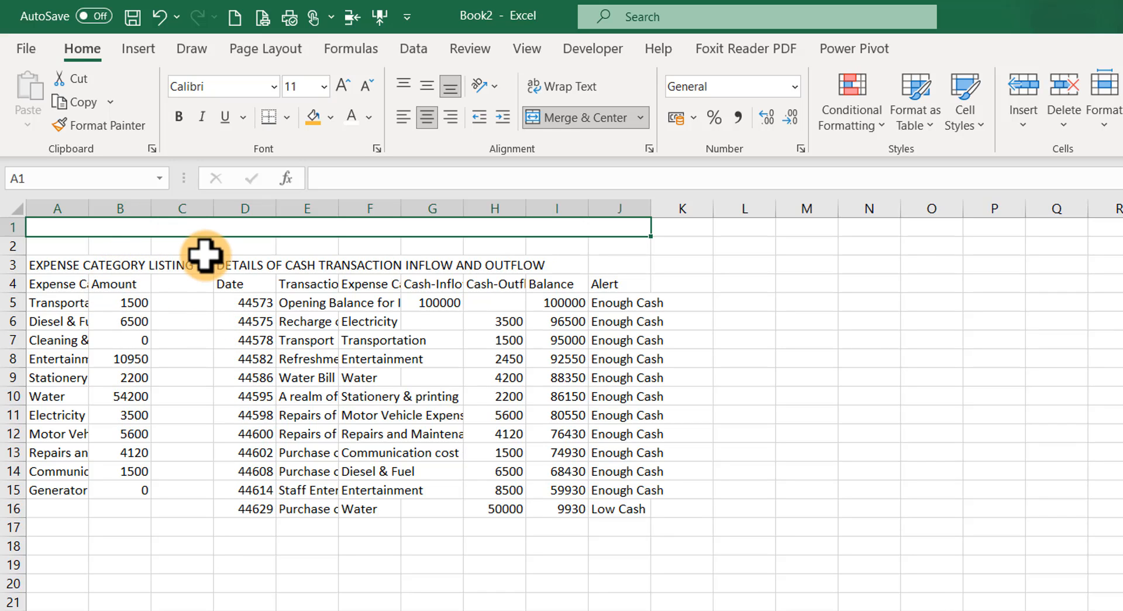
type("IM")
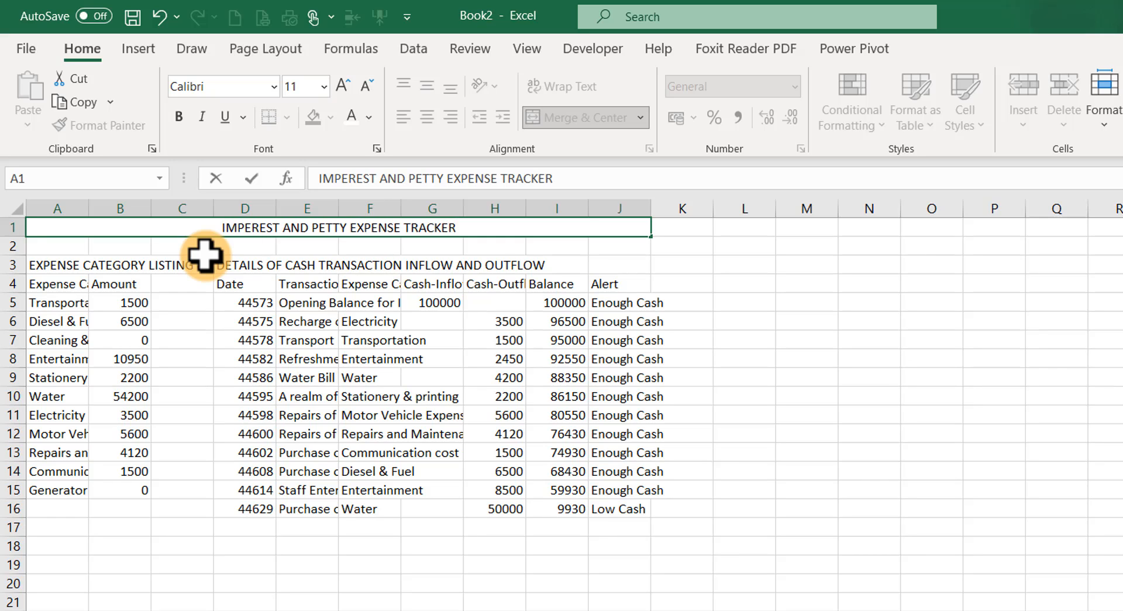
key("Return")
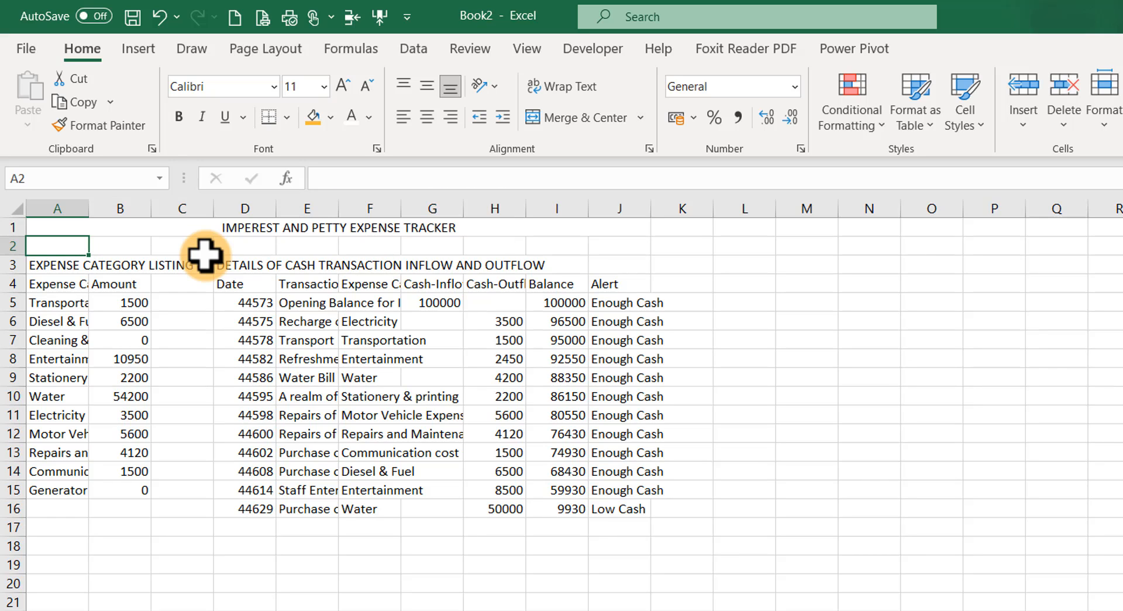
- Widen column A until the expense category names fit and apply the comma number style to B5:B15
left_click(46, 265)
left_click_drag(45, 264, 170, 264)
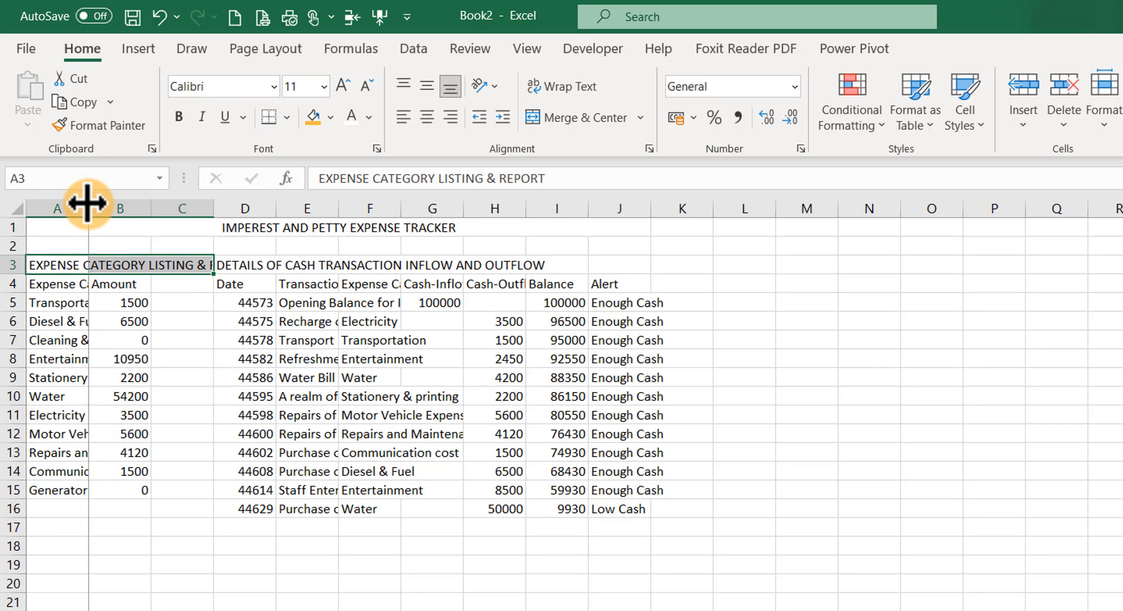
left_click_drag(87, 203, 189, 206)
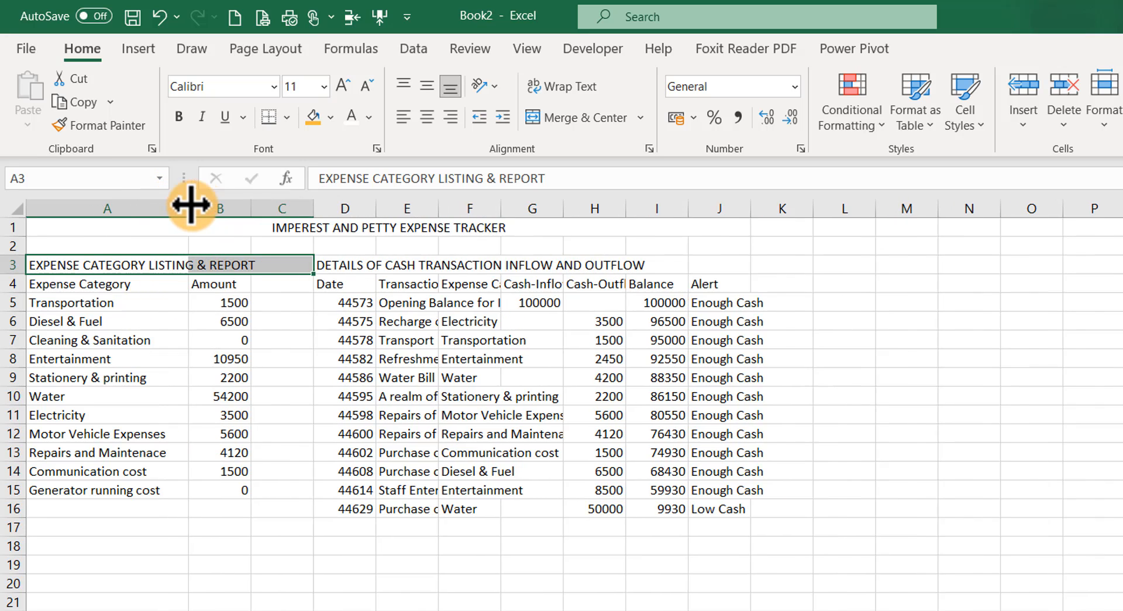
left_click_drag(229, 298, 234, 491)
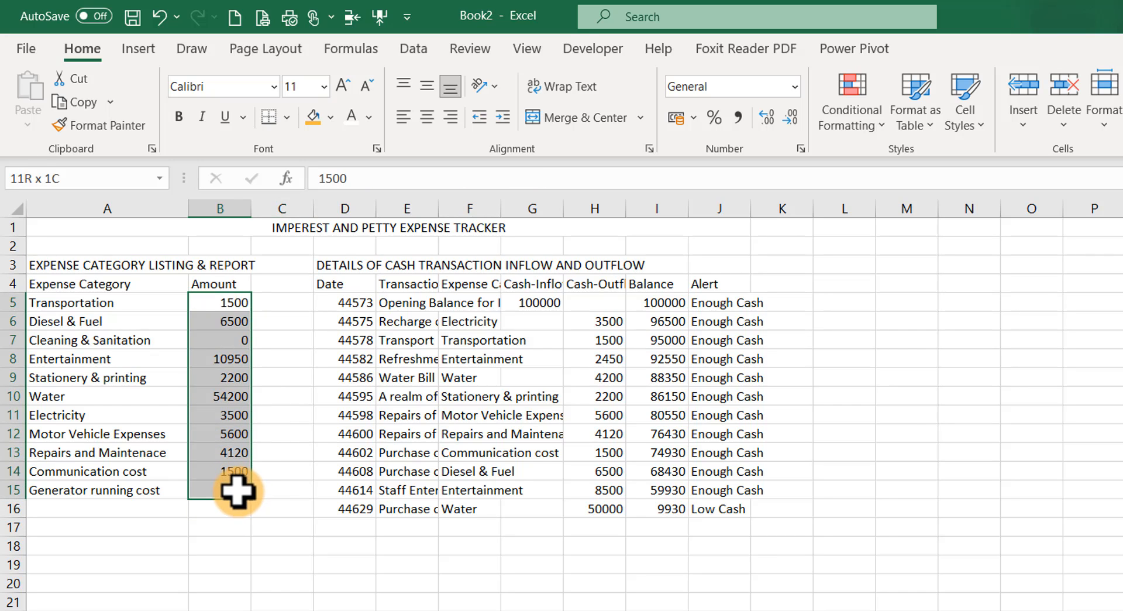
left_click(740, 117)
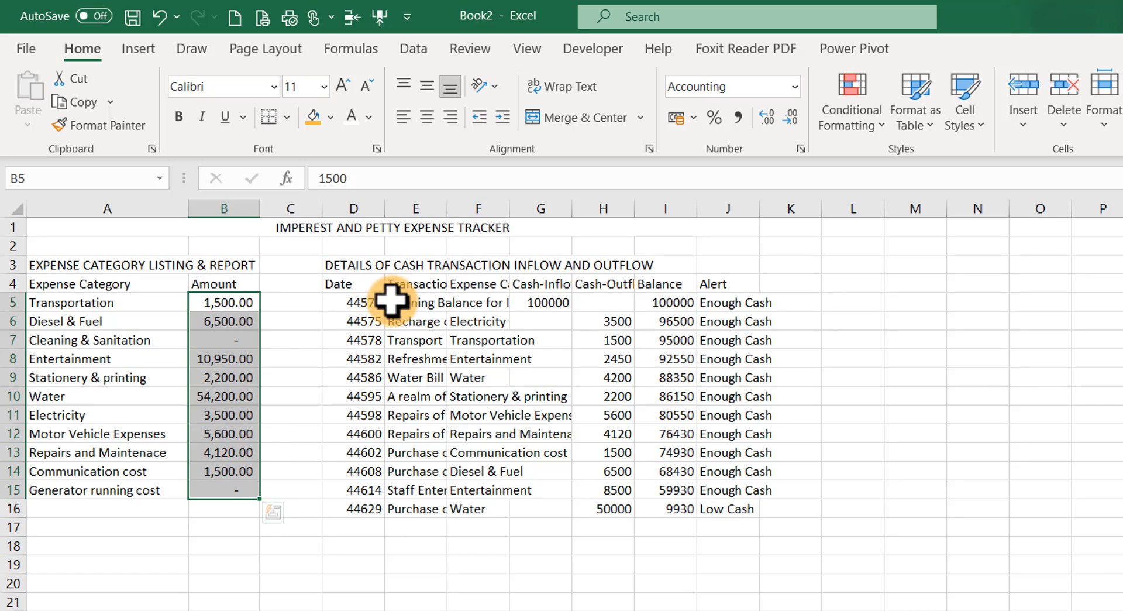
- Format the transaction dates in D5:D16 as Short Date
left_click_drag(357, 296, 343, 511)
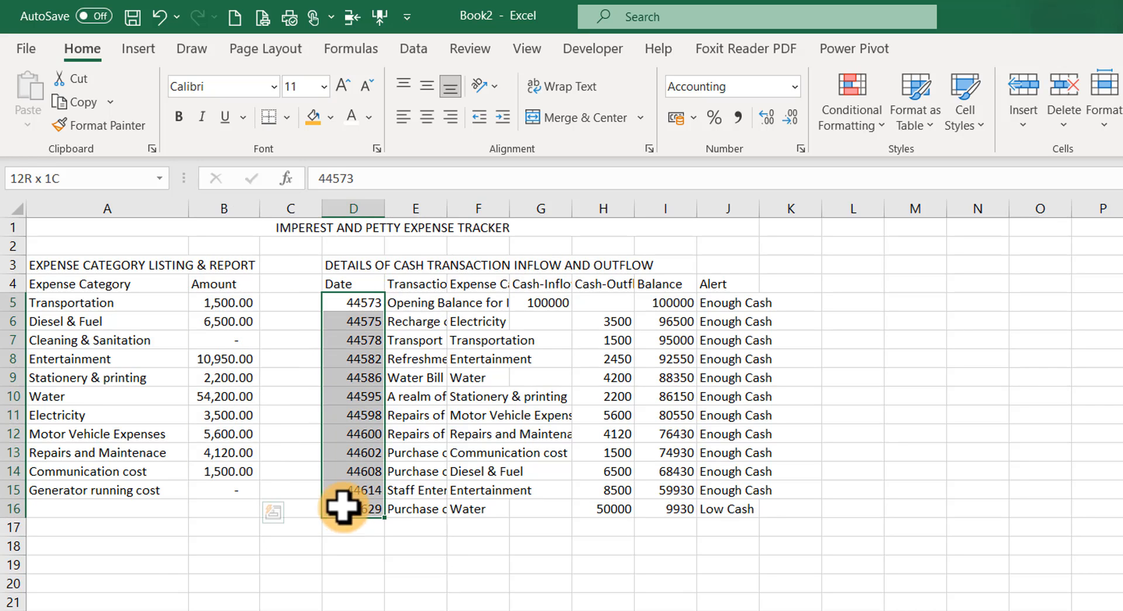
left_click(794, 86)
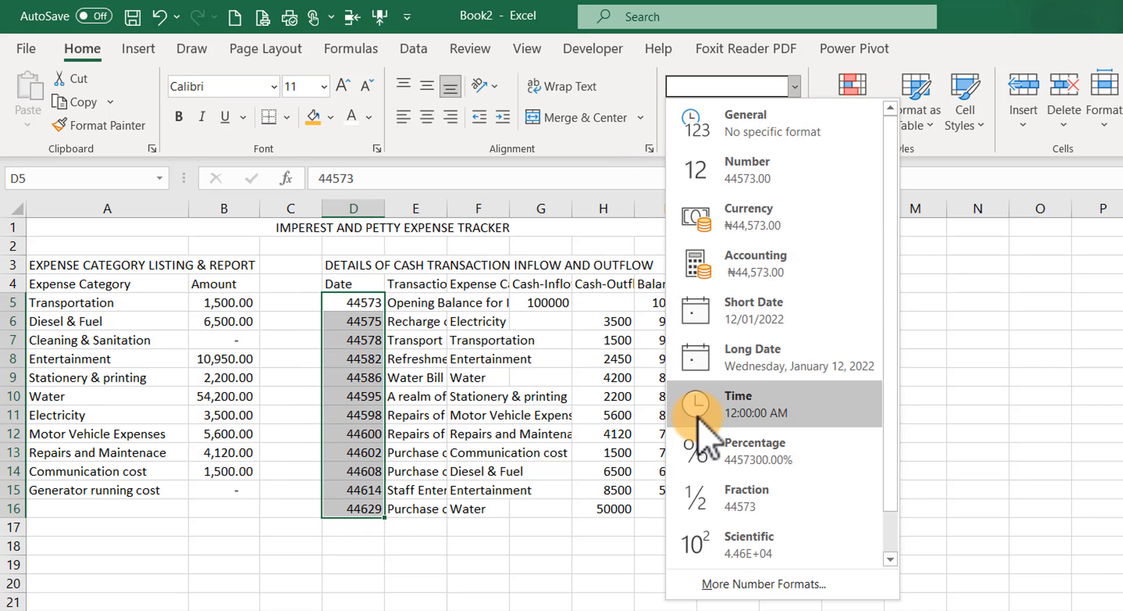
left_click(746, 313)
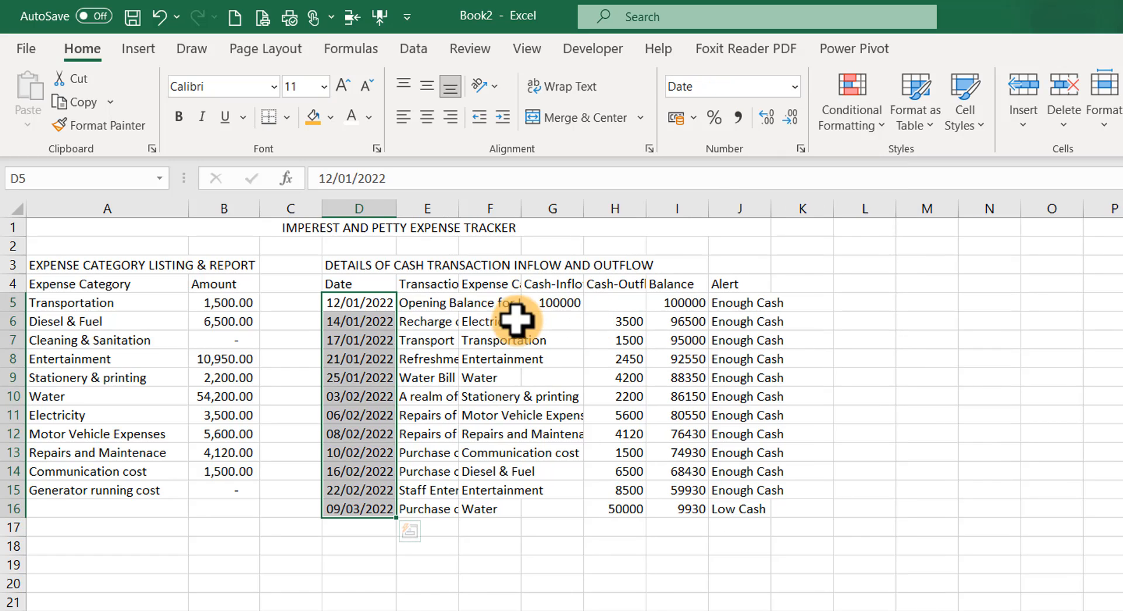
- Autofit the Transaction Description, Expense Category and Alert columns to their contents
left_click_drag(460, 208, 478, 208)
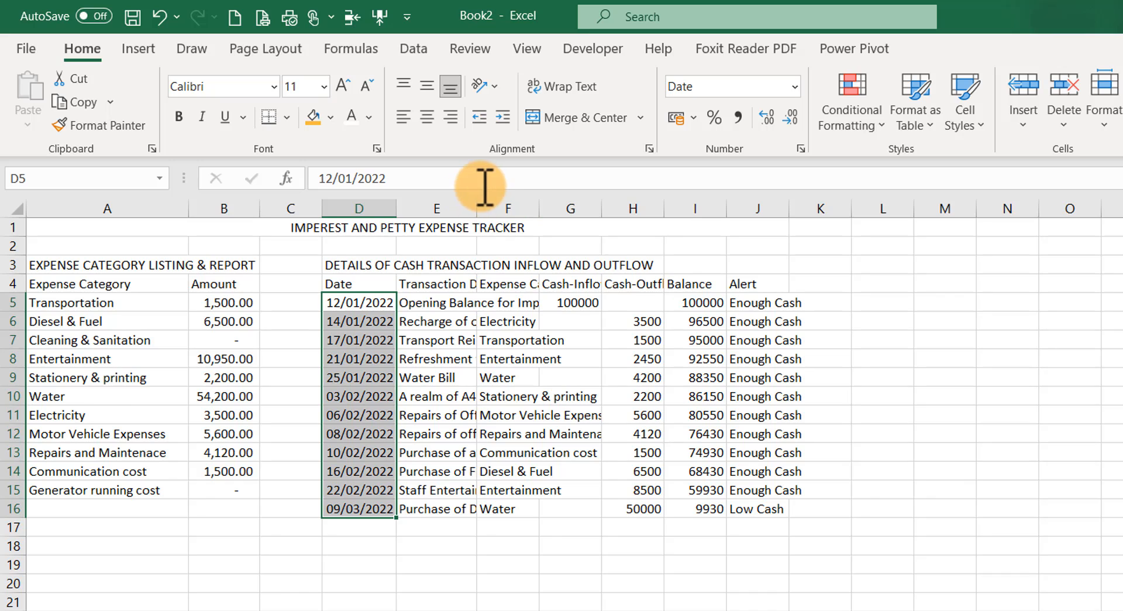
double_click(476, 206)
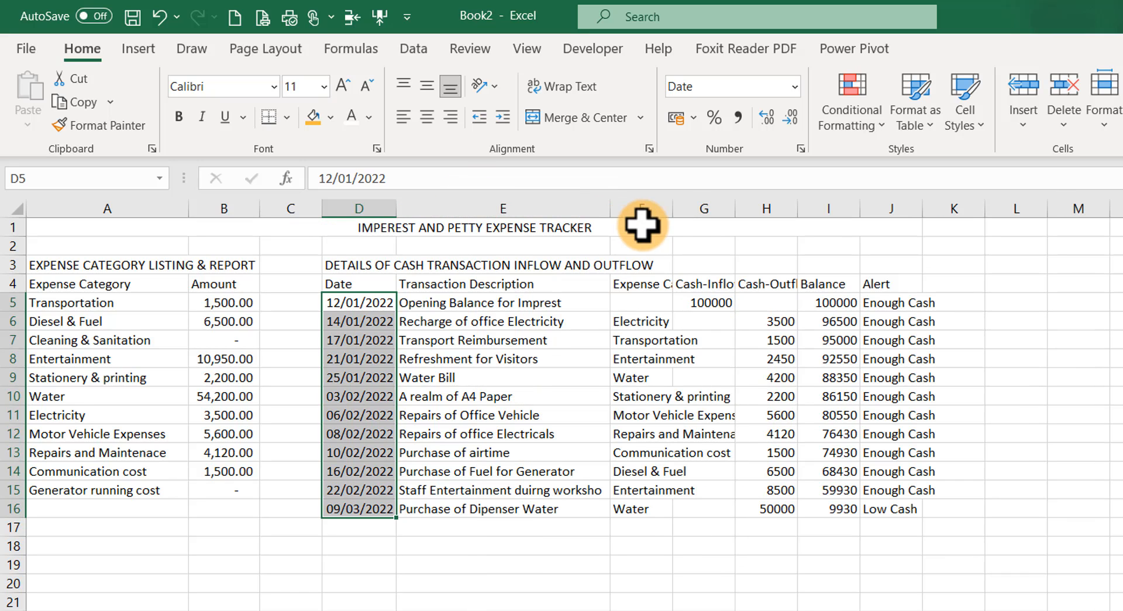
double_click(673, 213)
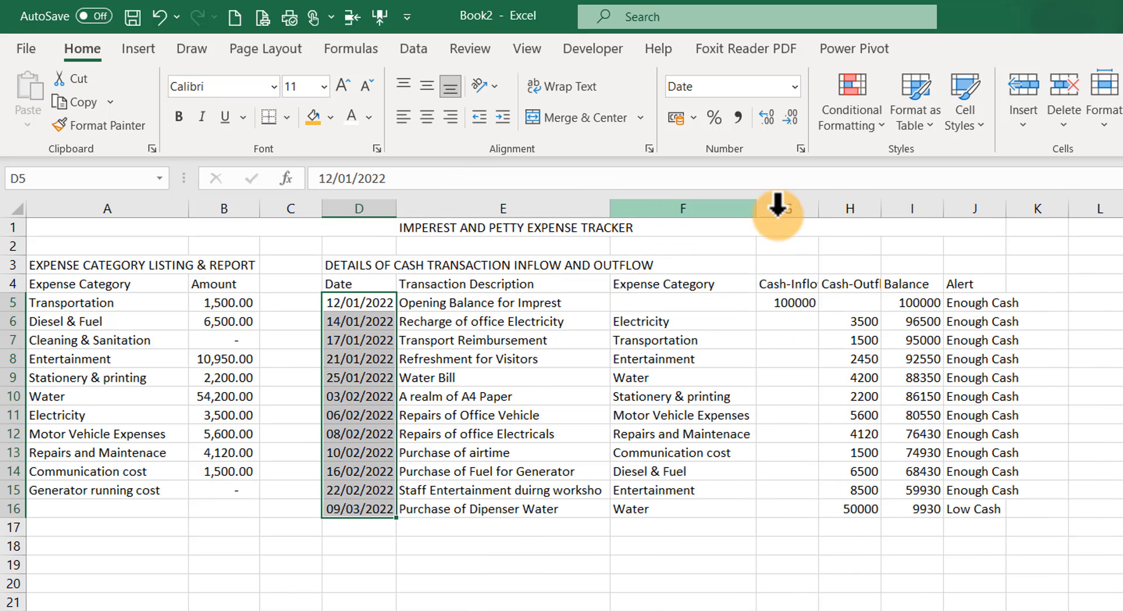
double_click(1006, 208)
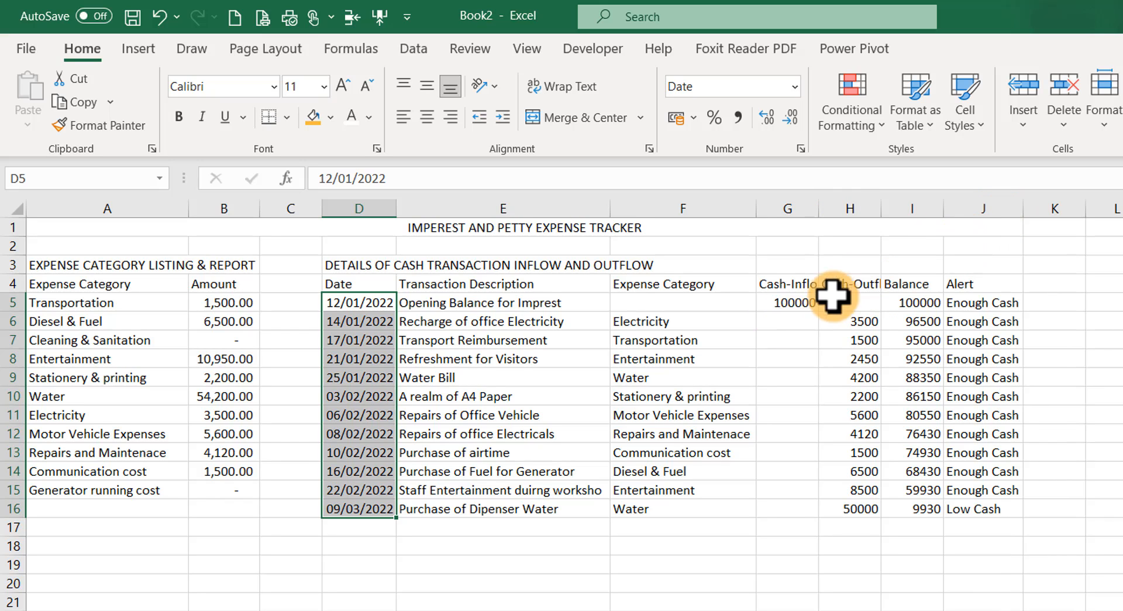
- Enlarge the header font of both tables, D4:J4 and A4:B4, to size 14
left_click_drag(336, 284, 947, 284)
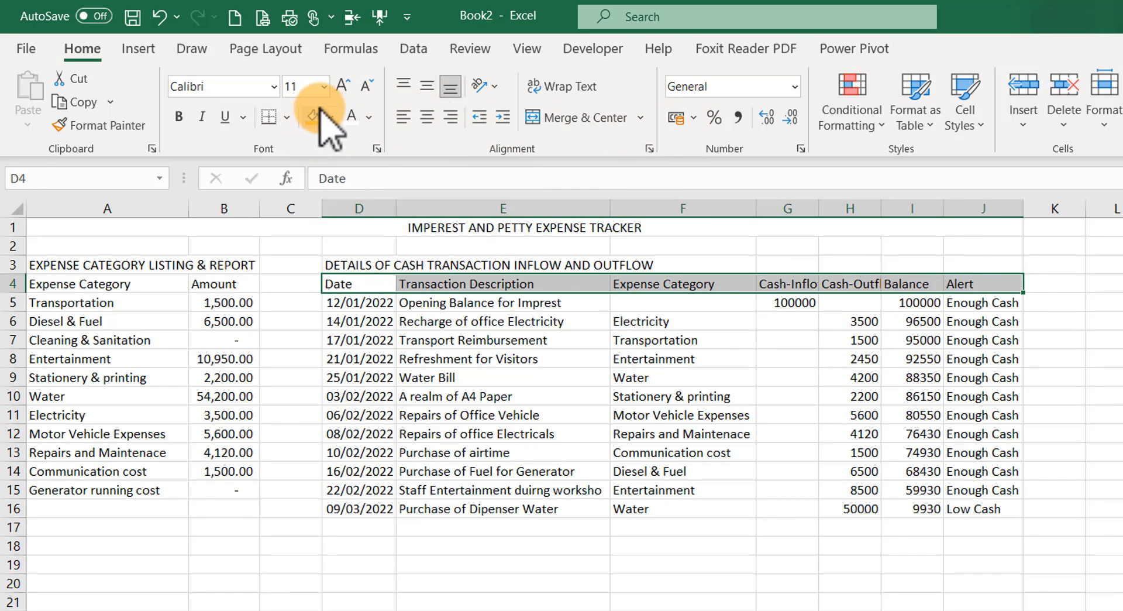
left_click(344, 88)
left_click(344, 88)
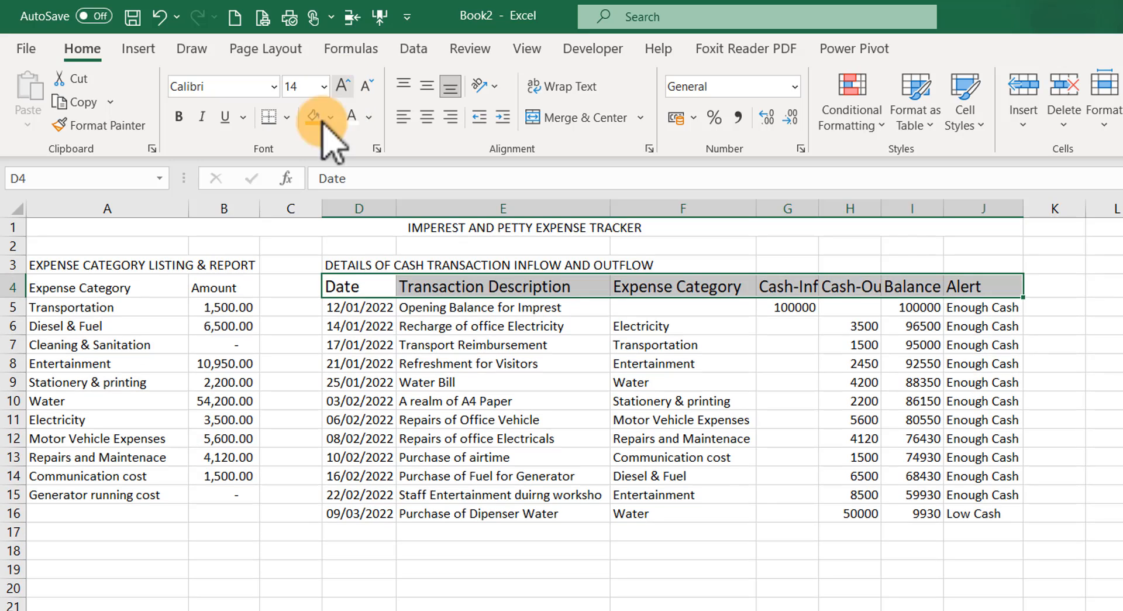
left_click(93, 287)
left_click_drag(198, 286, 220, 287)
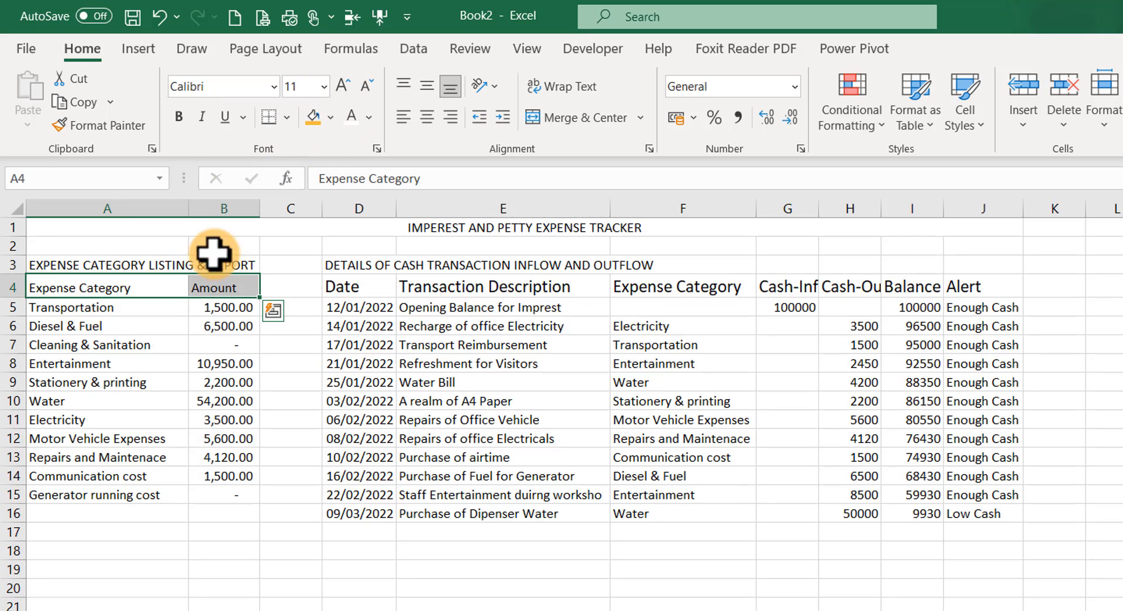
left_click(344, 87)
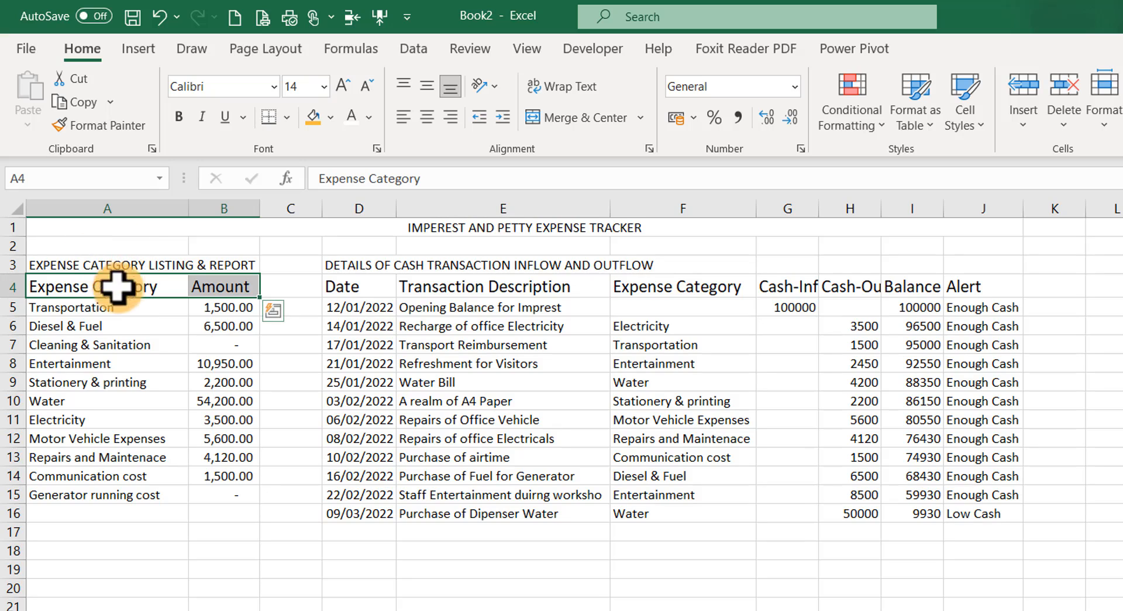
- Reduce the header font in A4:B4 and D4:J4 to size 12
left_click(366, 83)
left_click_drag(349, 281, 965, 287)
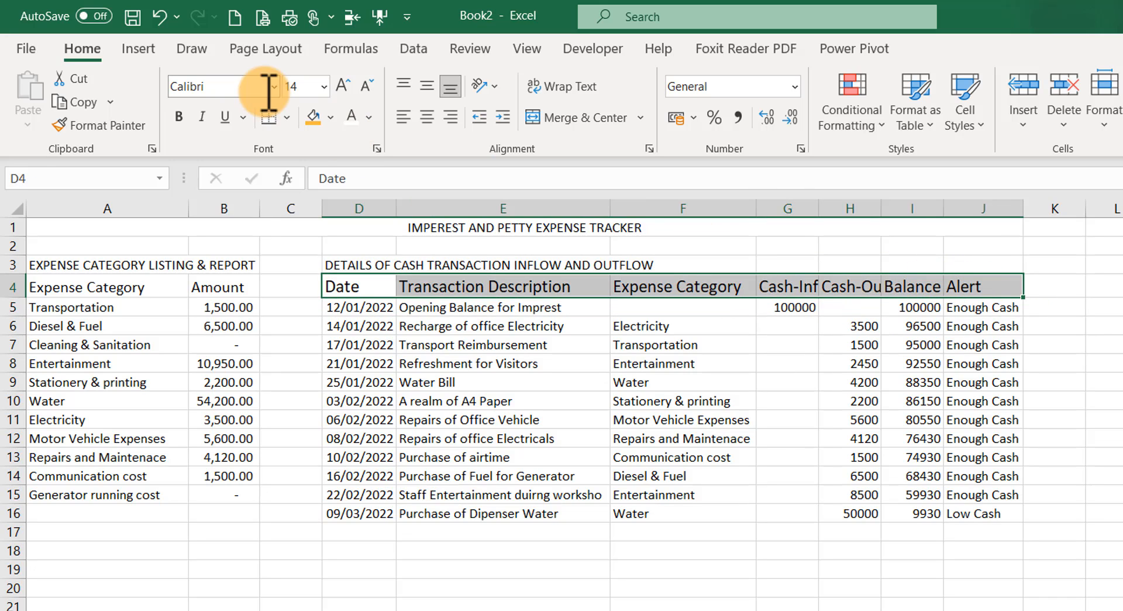
left_click(363, 85)
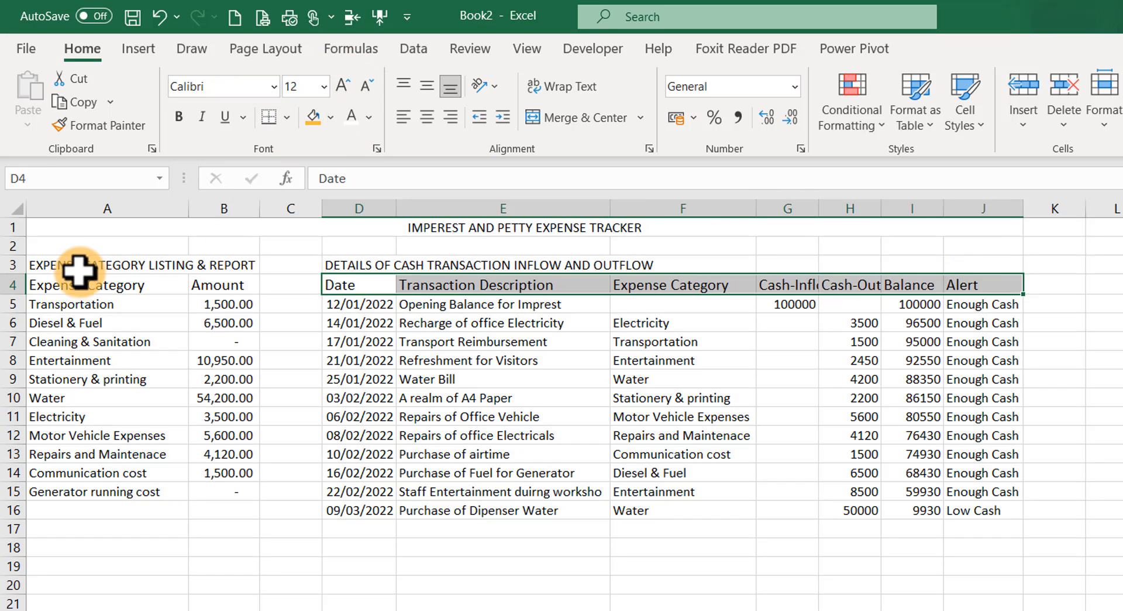
- Merge and center the expense category table's title across A3:B3
left_click_drag(60, 271, 257, 270)
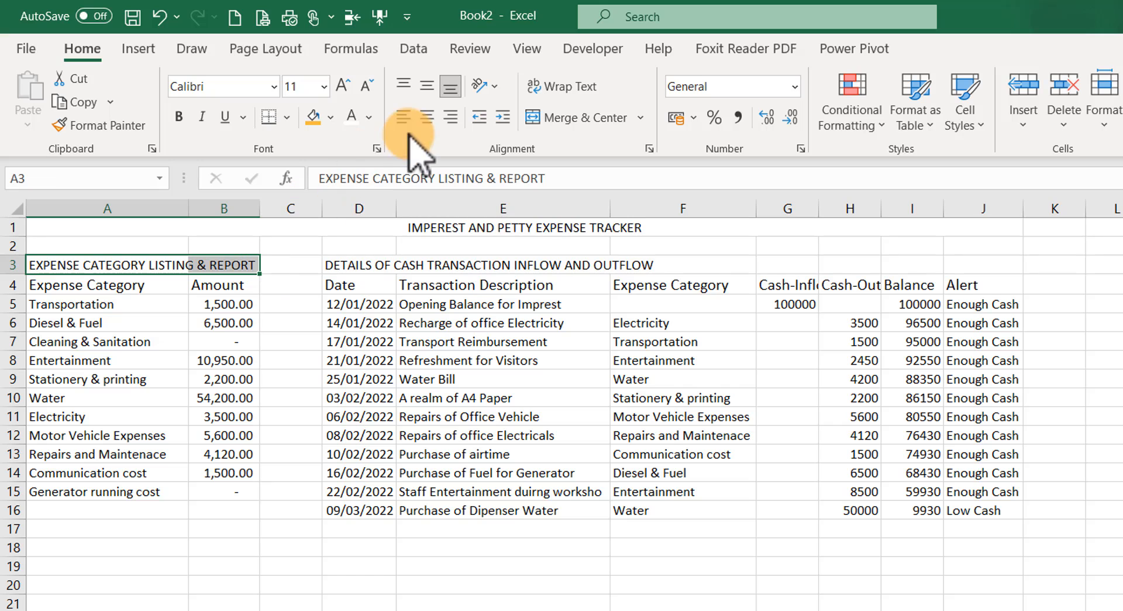
left_click(367, 85)
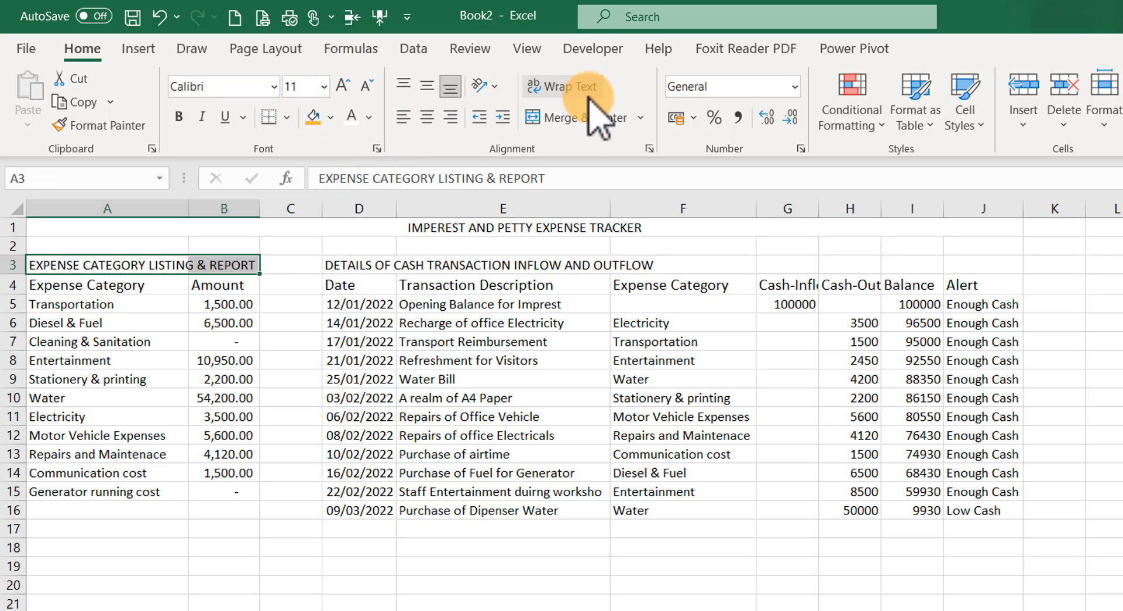
left_click(582, 119)
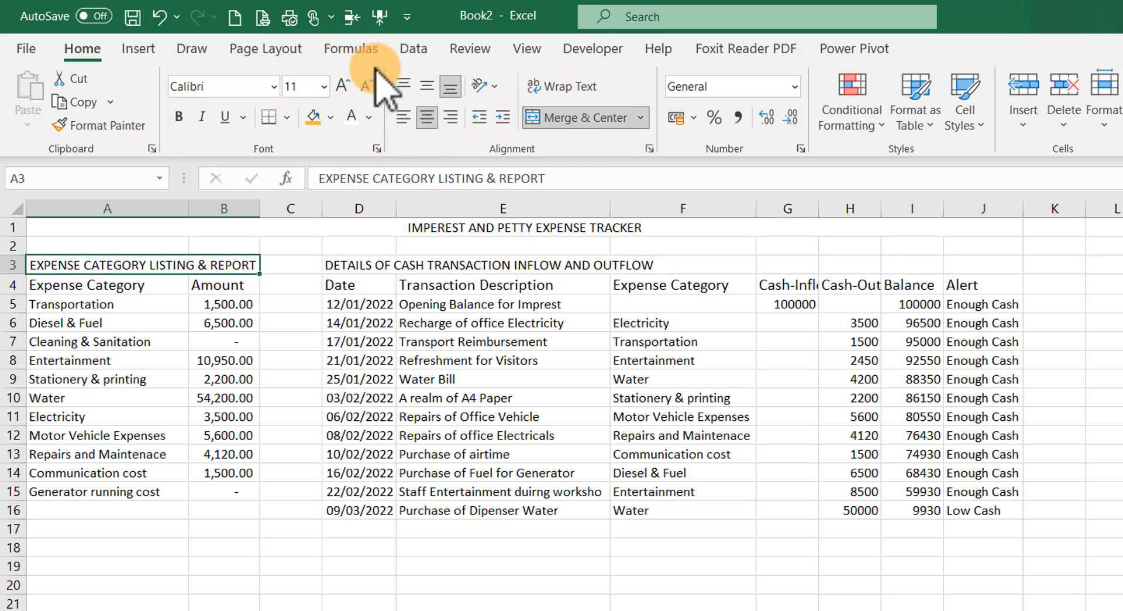
- Enlarge the expense category table's title in A3 to size 14 and widen the Amount column
left_click(345, 85)
left_click(345, 84)
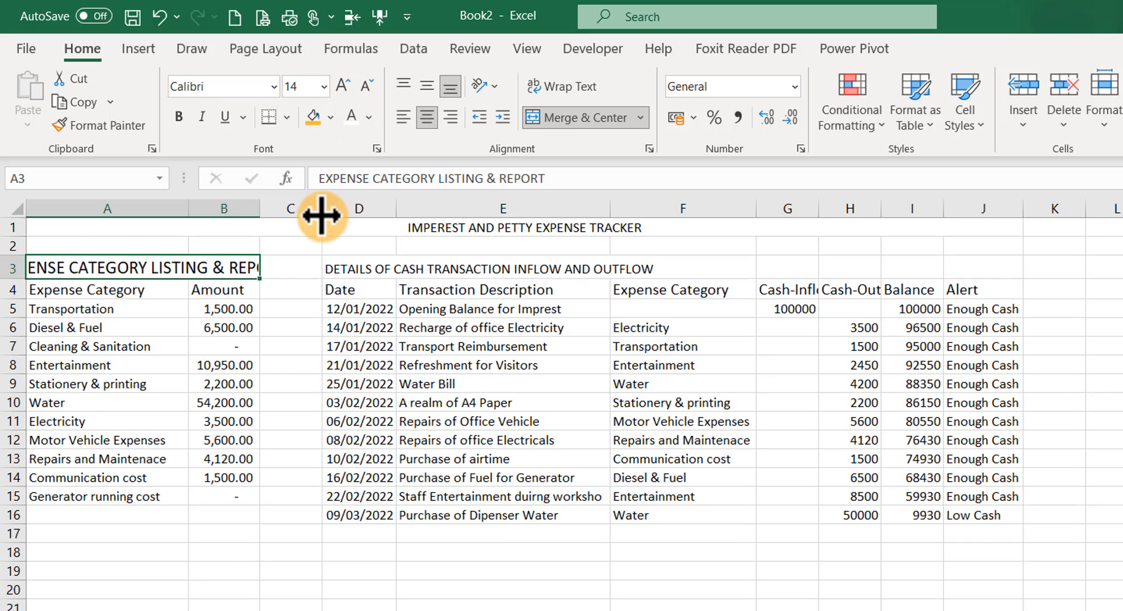
left_click_drag(255, 211, 280, 211)
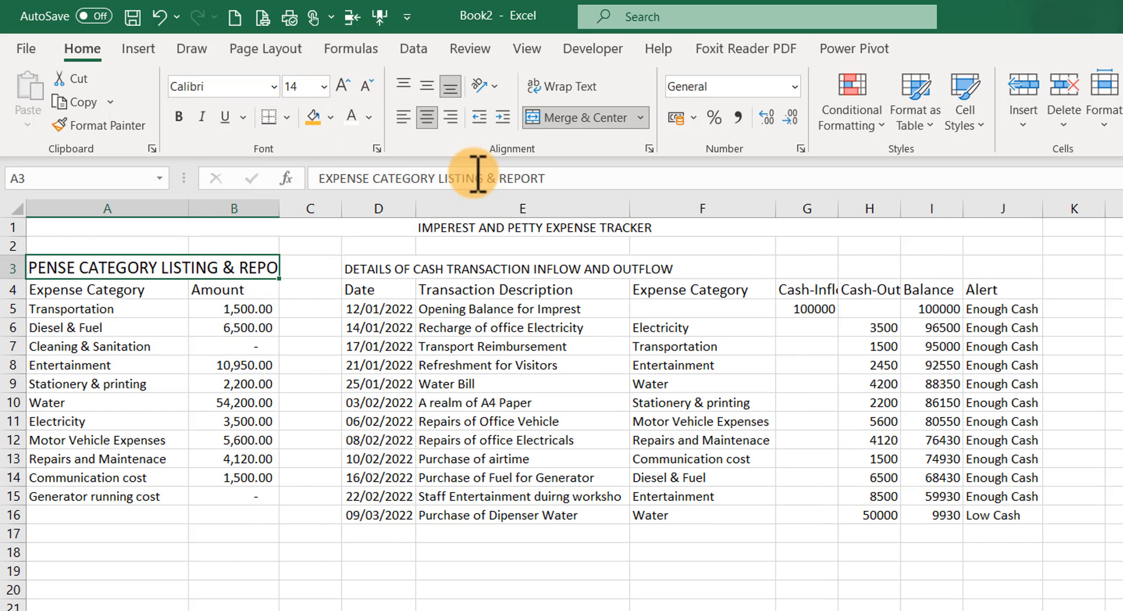
- Merge and center the cash transaction table's title across D3:J3 and set its font size to 14
left_click(379, 270)
left_click_drag(819, 276, 1002, 266)
left_click(582, 120)
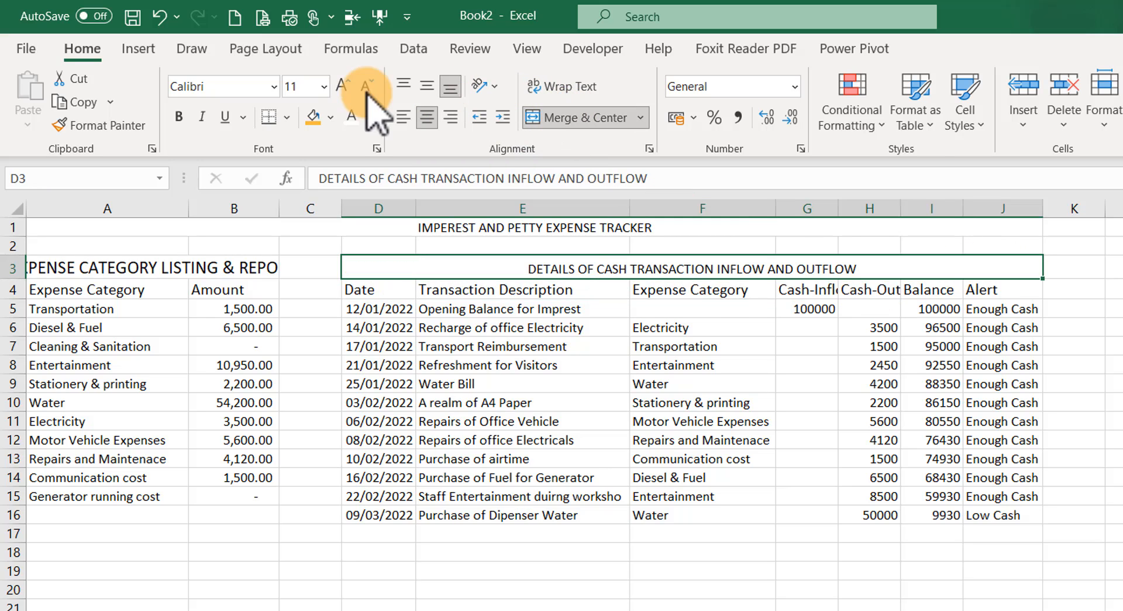
left_click(343, 86)
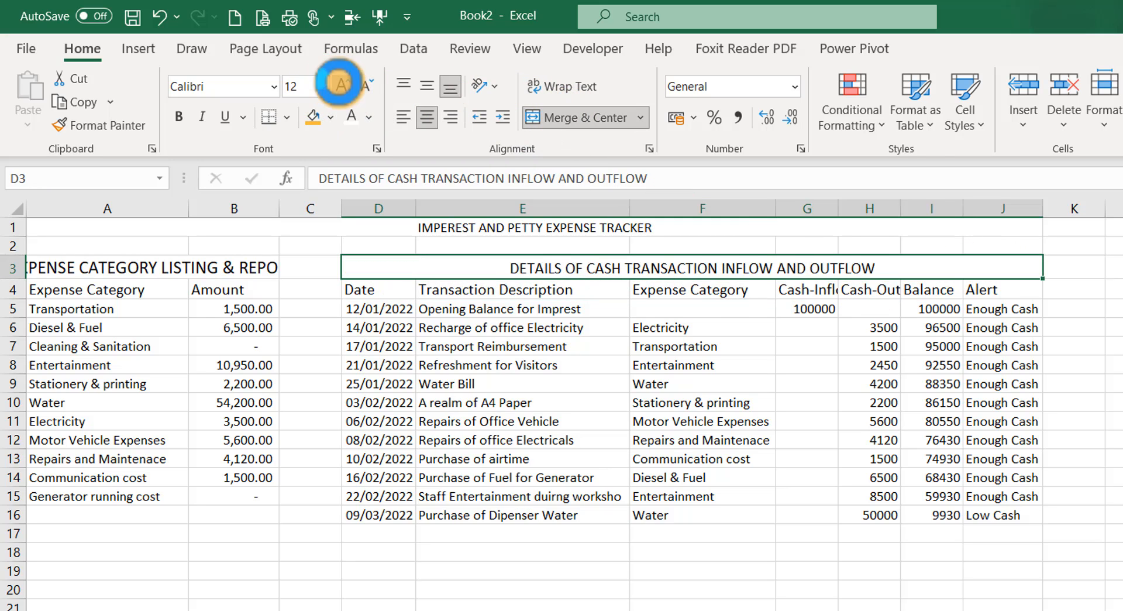
left_click(344, 86)
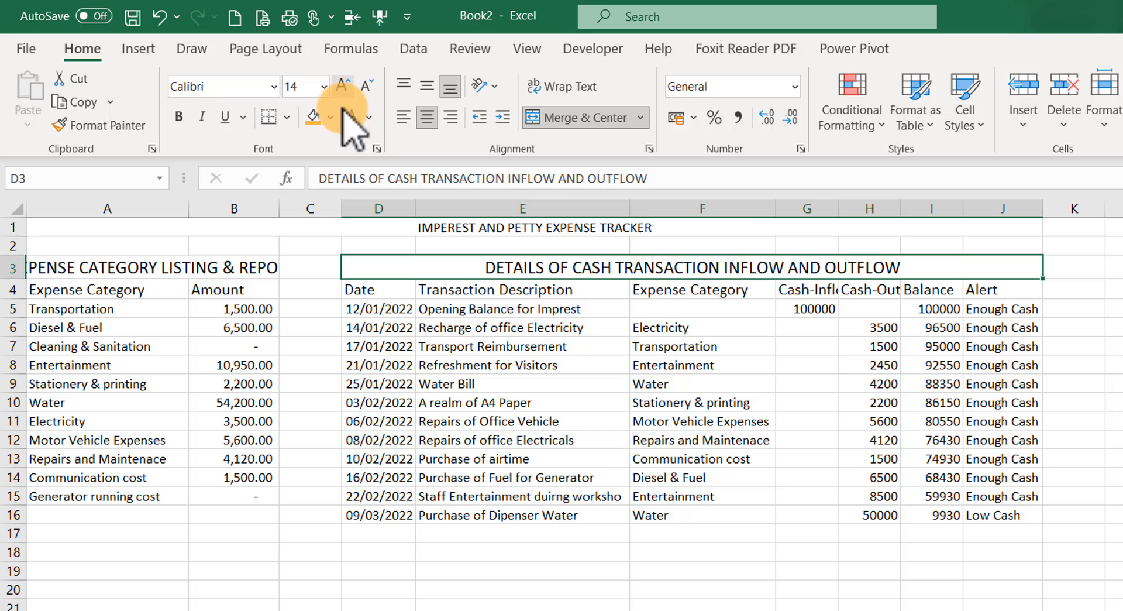
- Enlarge the main tracker title in row 1 to font size 20
left_click(237, 228)
left_click(343, 86)
left_click(343, 86)
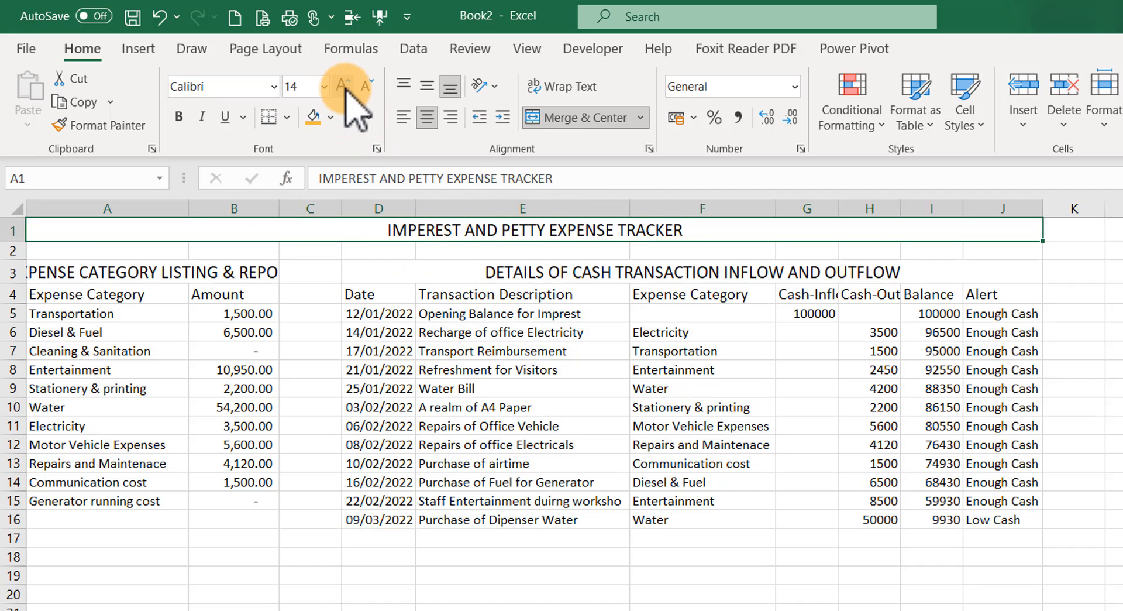
left_click(343, 86)
left_click(343, 87)
left_click(344, 86)
left_click(343, 86)
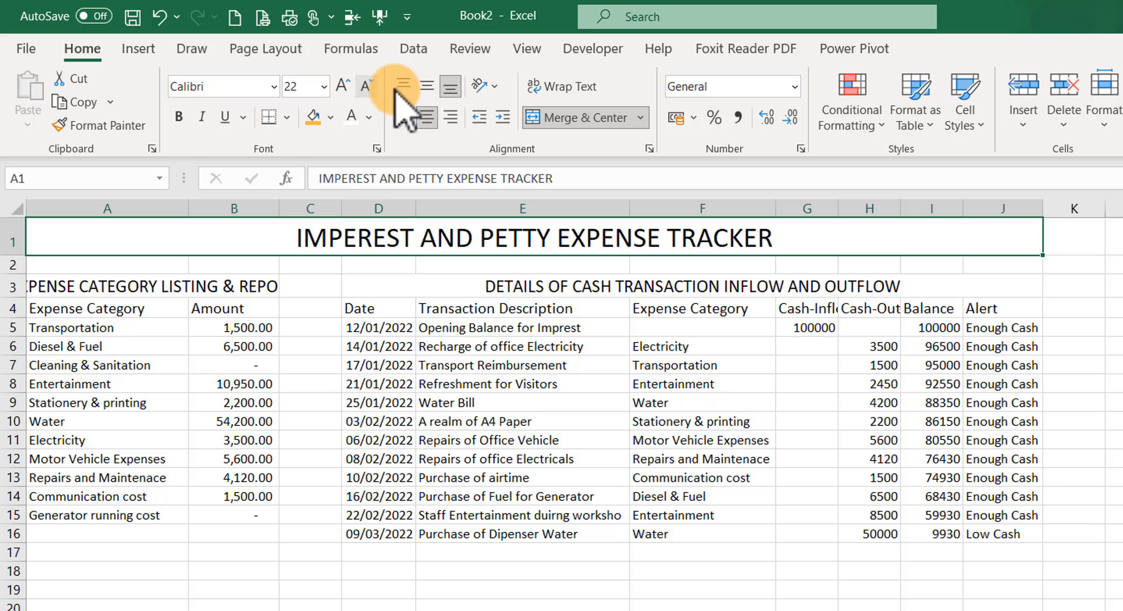
left_click(367, 86)
left_click(519, 396)
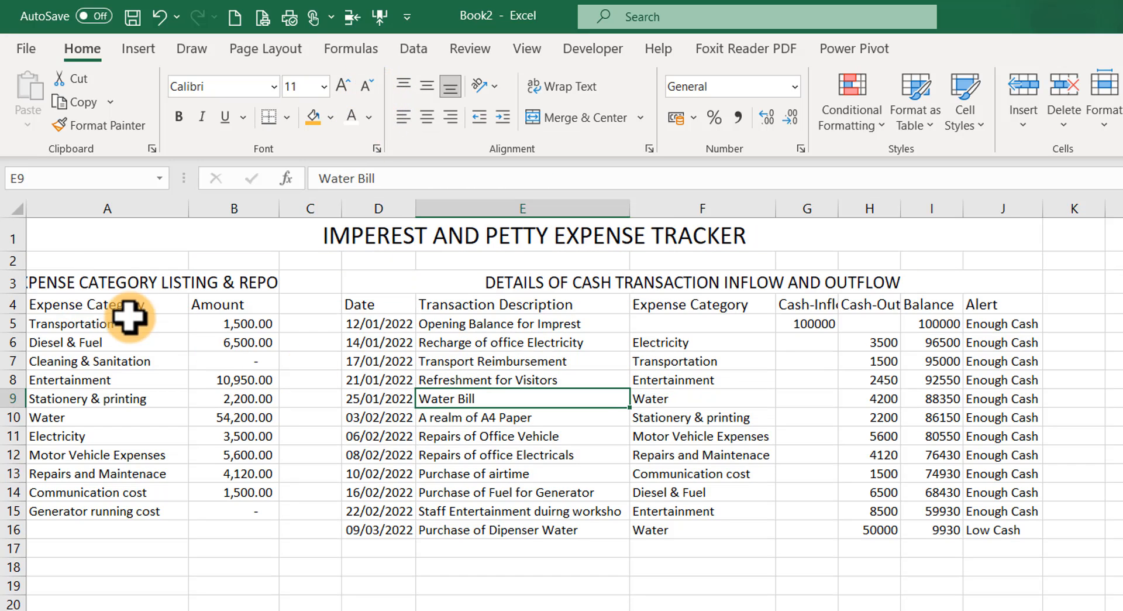
- Widen column B until the expense category table's title fits fully within A3:B3
left_click(90, 289)
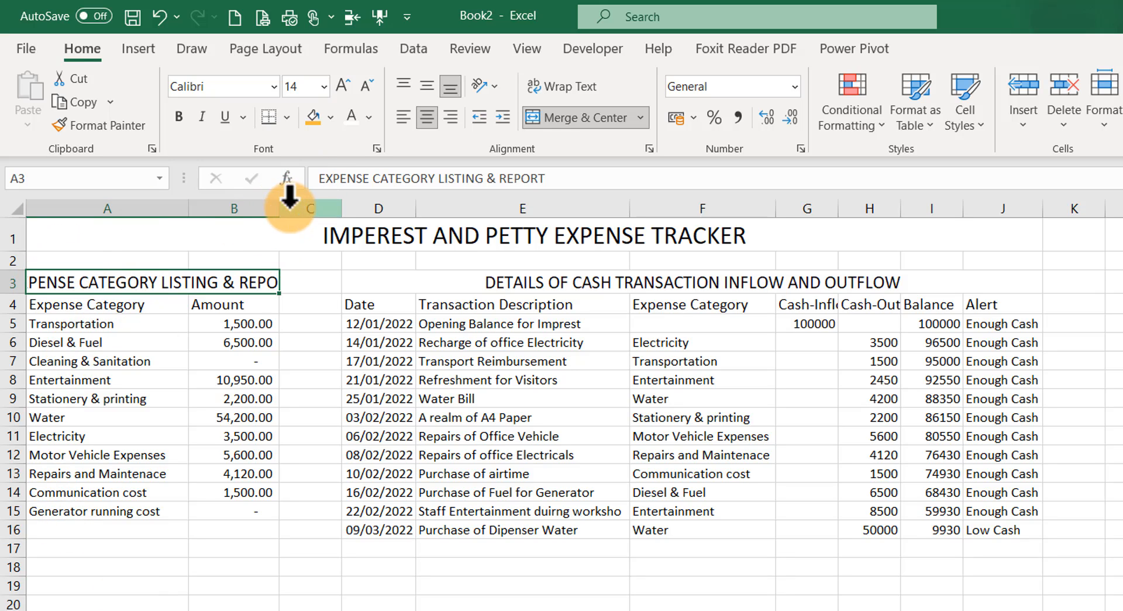
left_click_drag(276, 208, 308, 207)
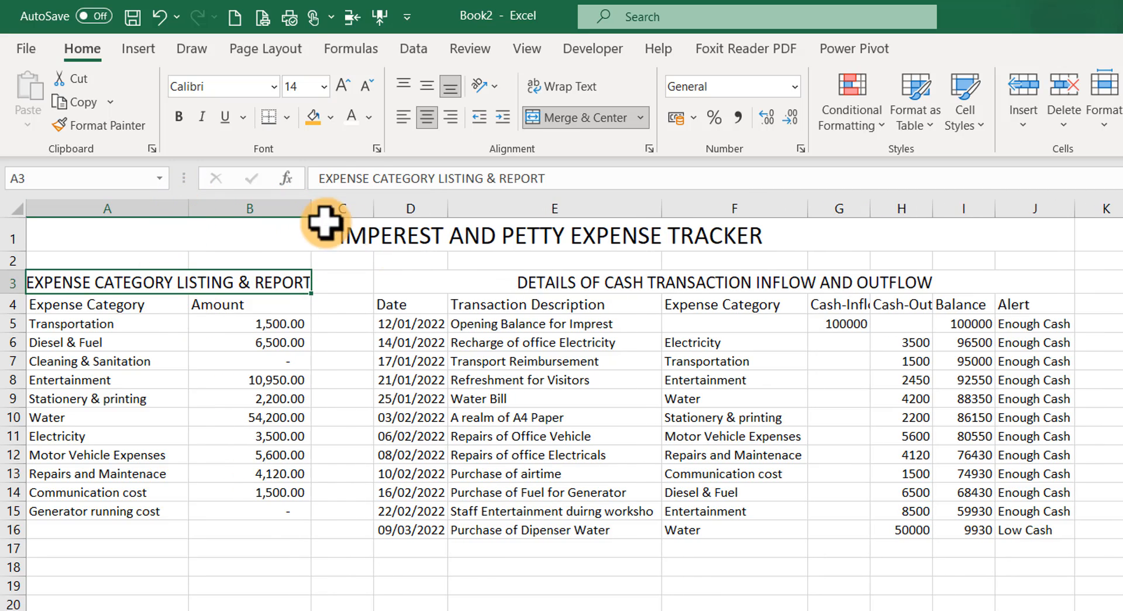
left_click_drag(311, 209, 334, 209)
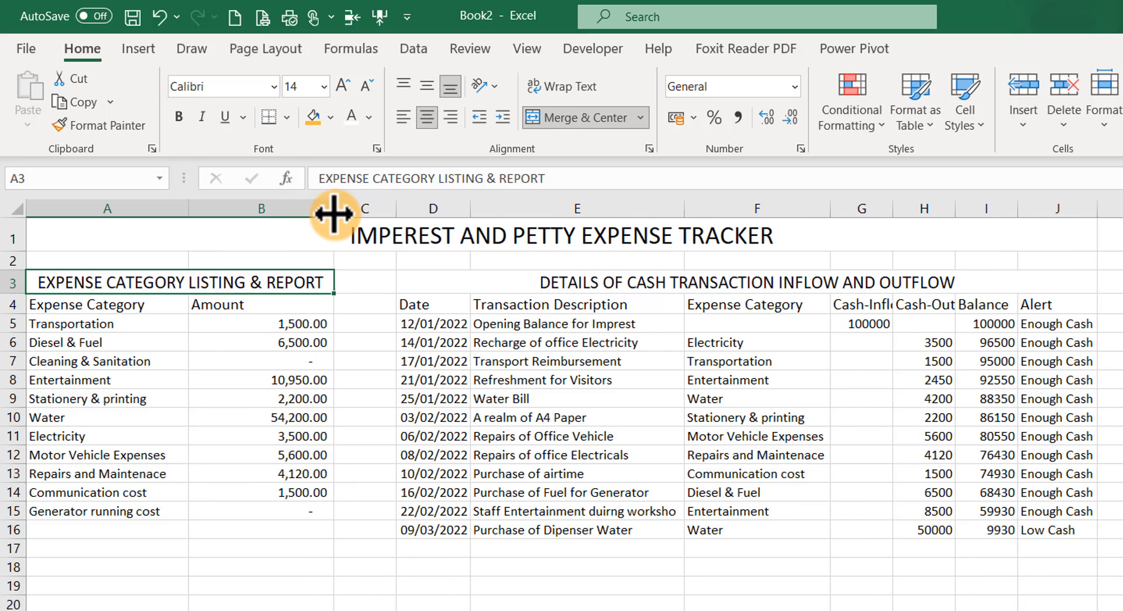
left_click(117, 358)
left_click_drag(75, 303, 312, 306)
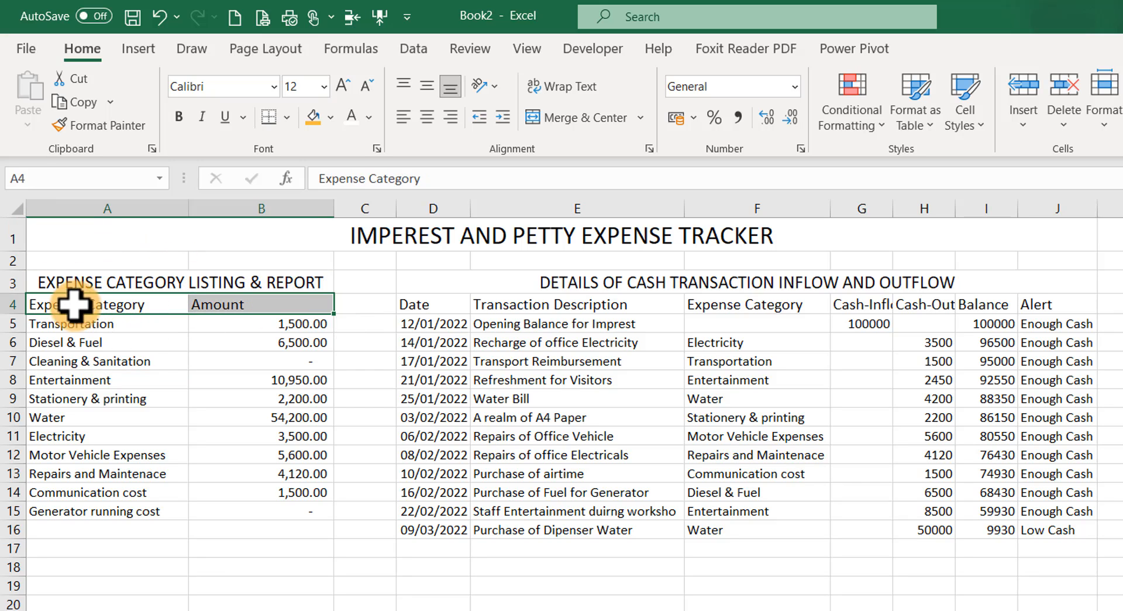
left_click_drag(60, 304, 252, 508)
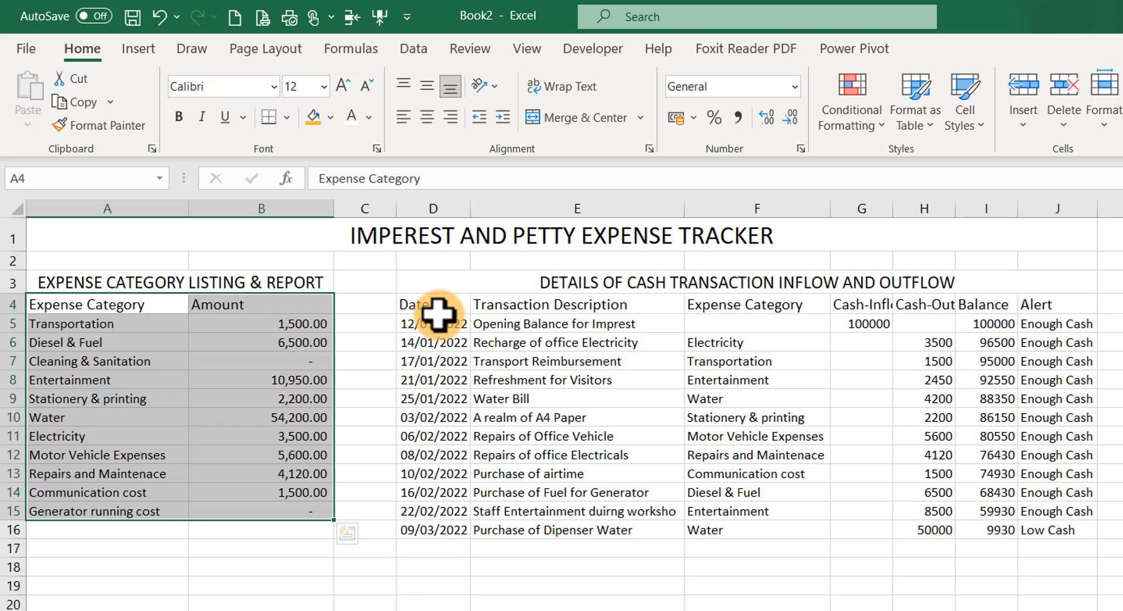
left_click_drag(436, 305, 439, 451)
left_click(569, 343)
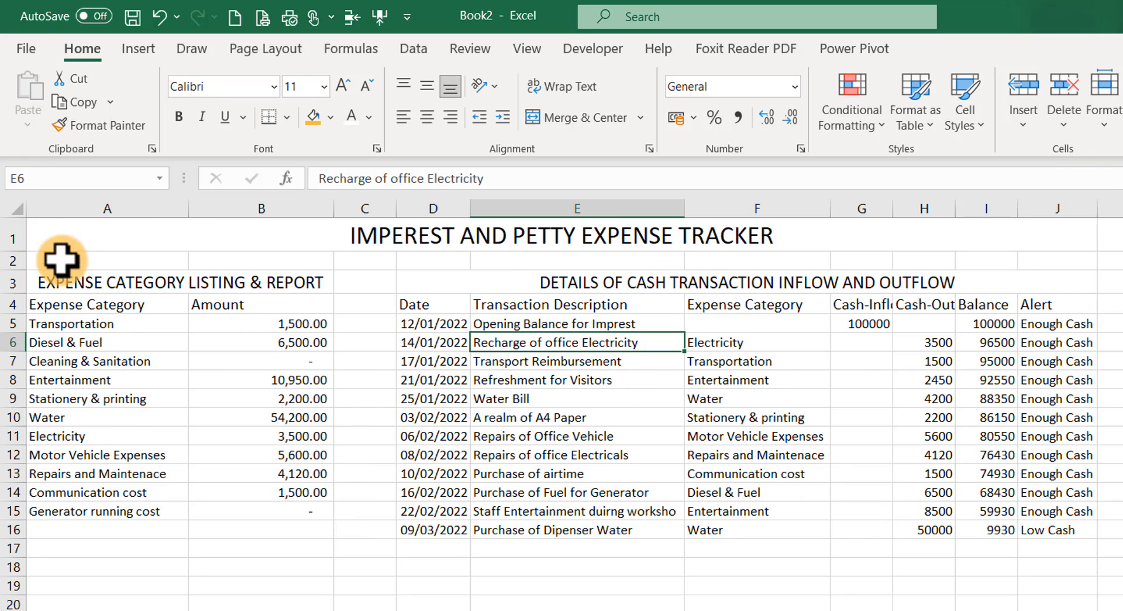
left_click(112, 234)
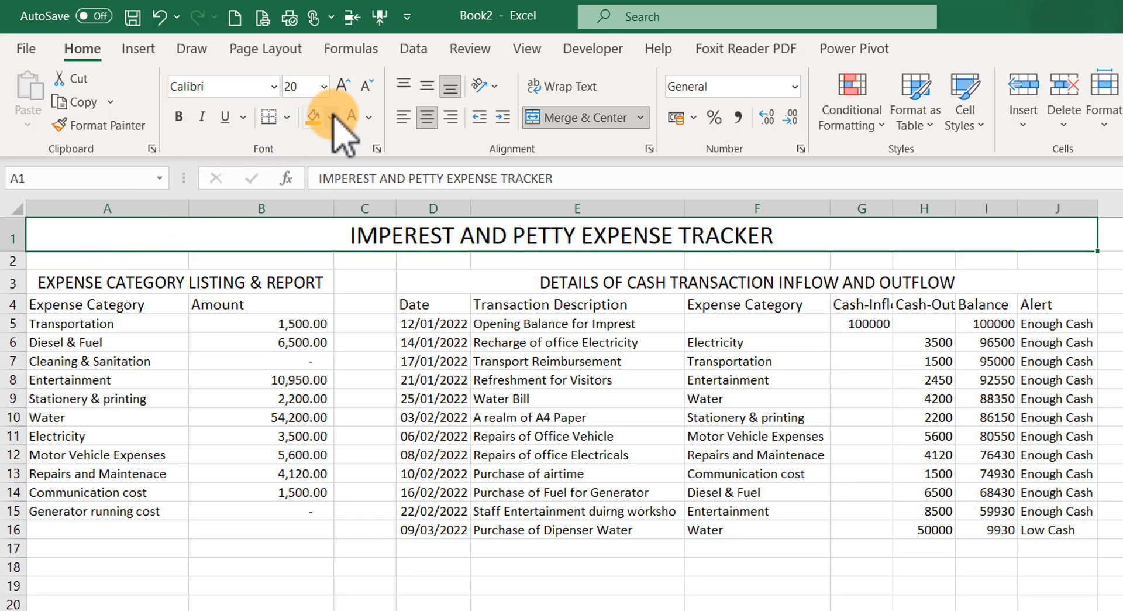
left_click(97, 284)
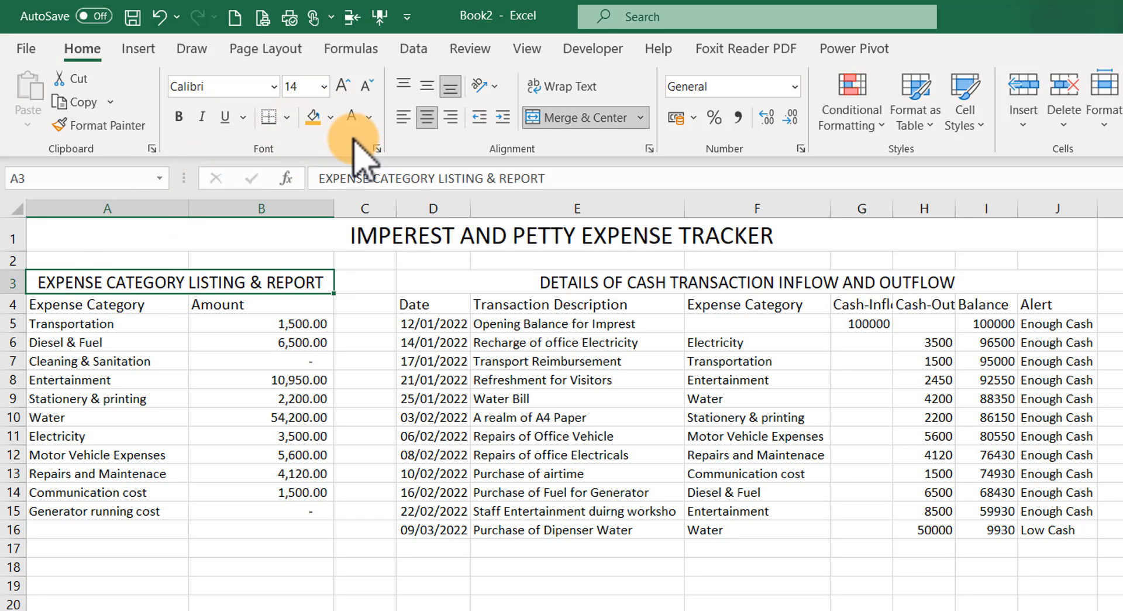
- Fill the header rows of both tables, A4:B4 and D4:J4, with orange
left_click_drag(93, 307, 246, 301)
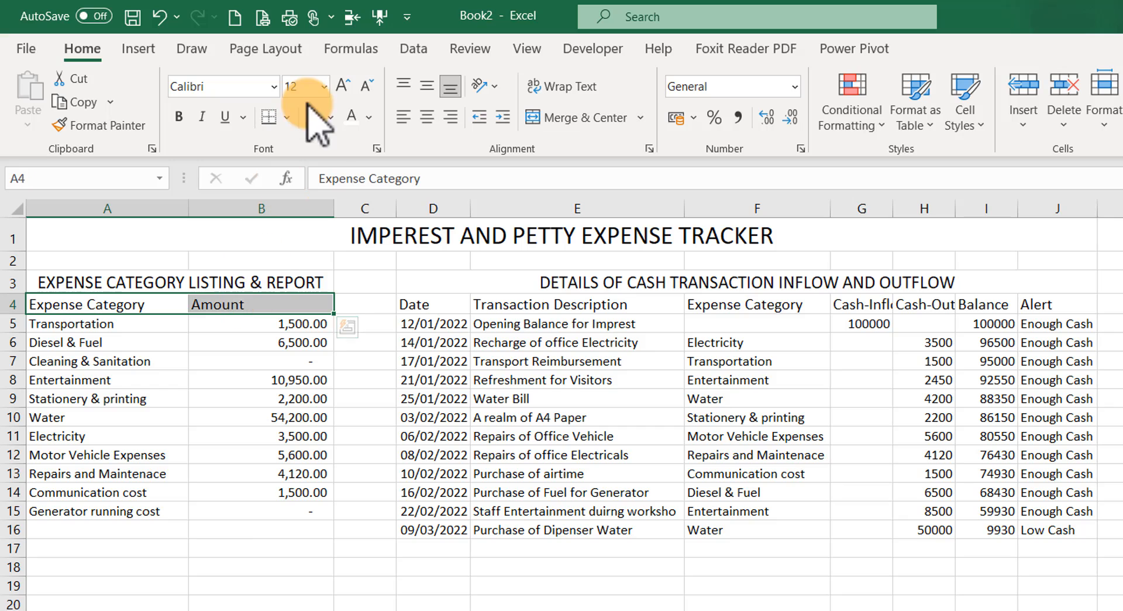
left_click(319, 118)
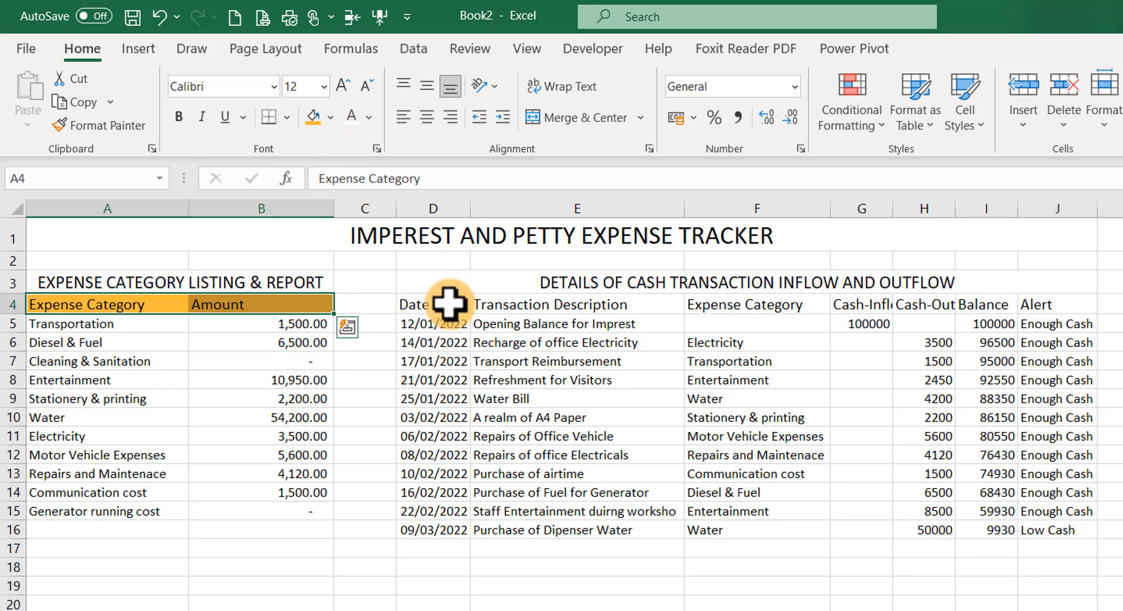
left_click_drag(450, 303, 1083, 308)
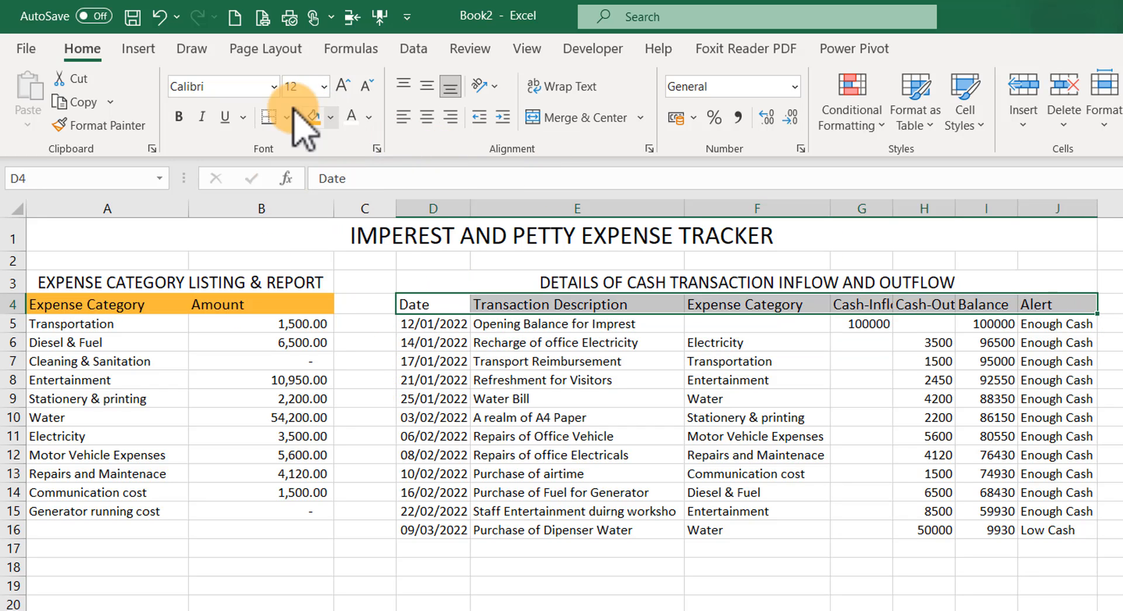
left_click(313, 118)
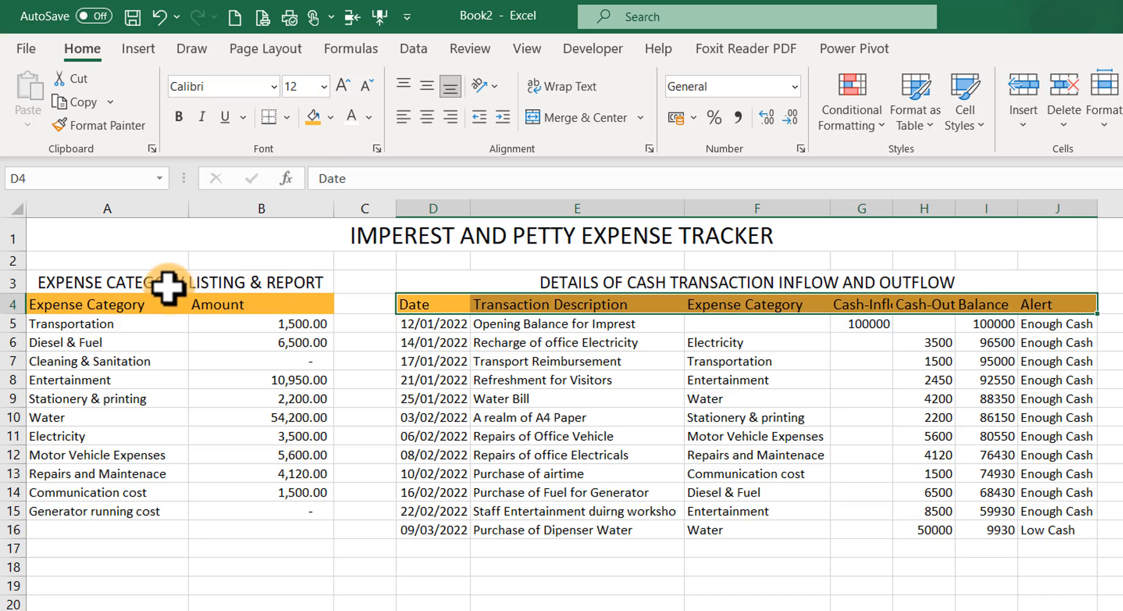
- Give the expense category table's title in A3 a dark green fill with bold white text
left_click(109, 285)
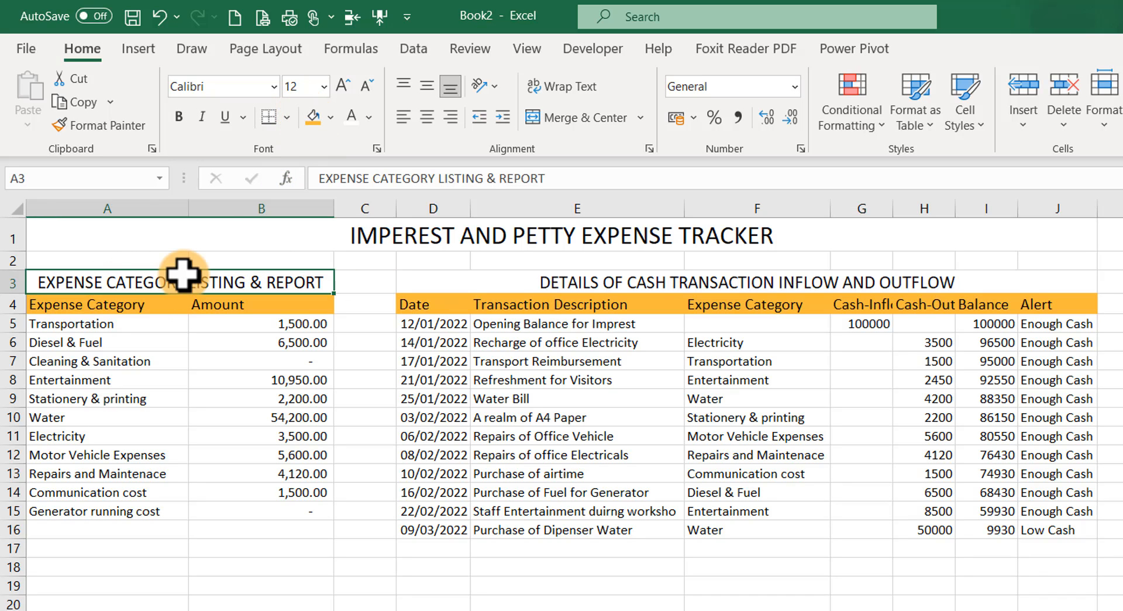
left_click(331, 119)
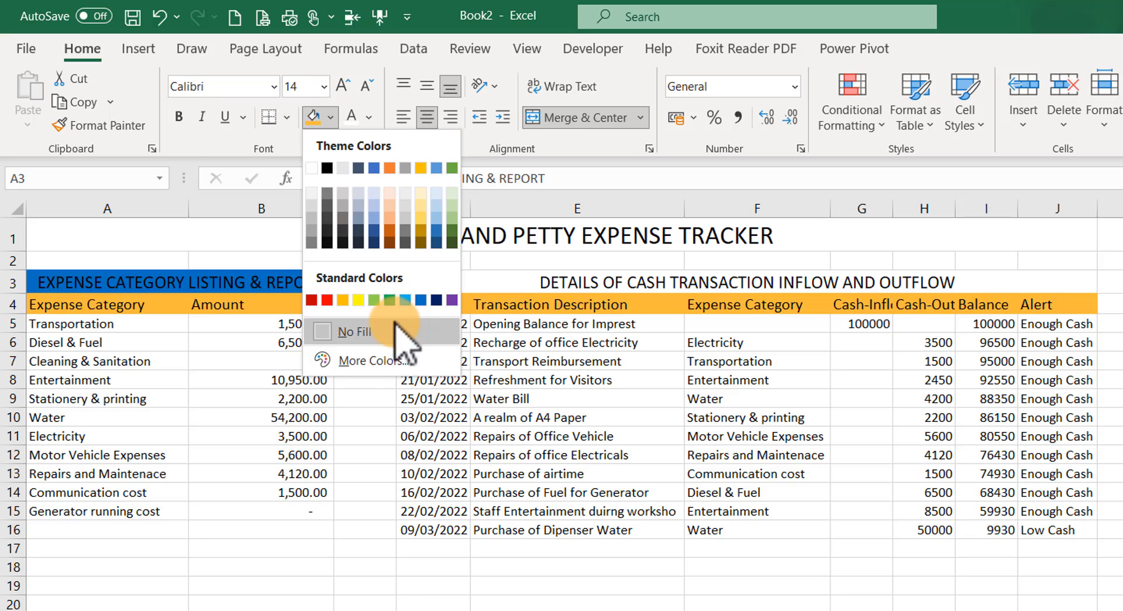
left_click(451, 241)
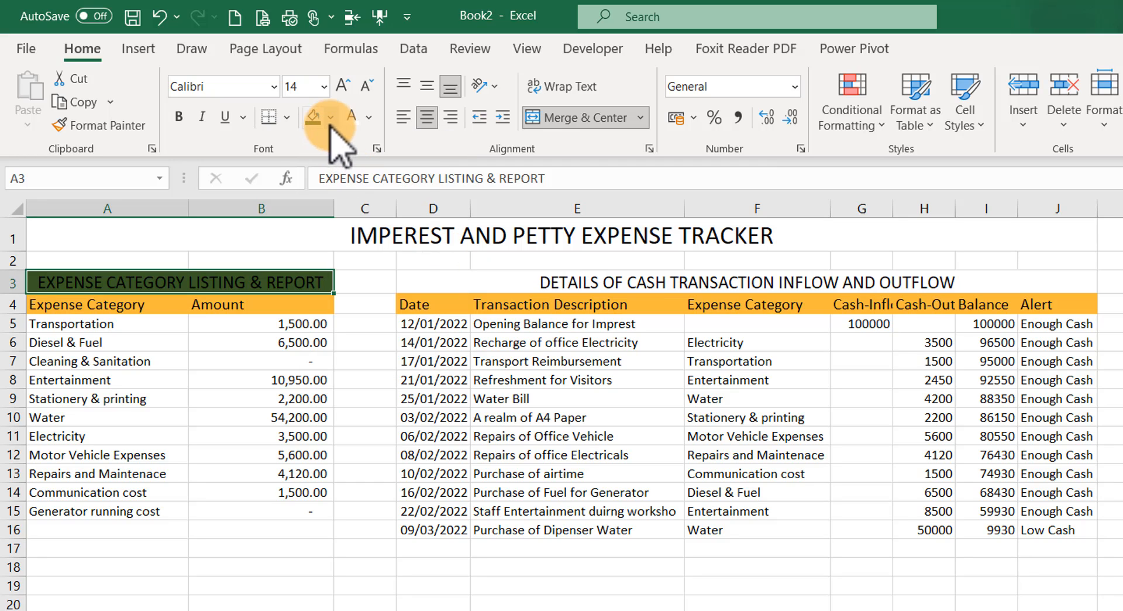
left_click(351, 115)
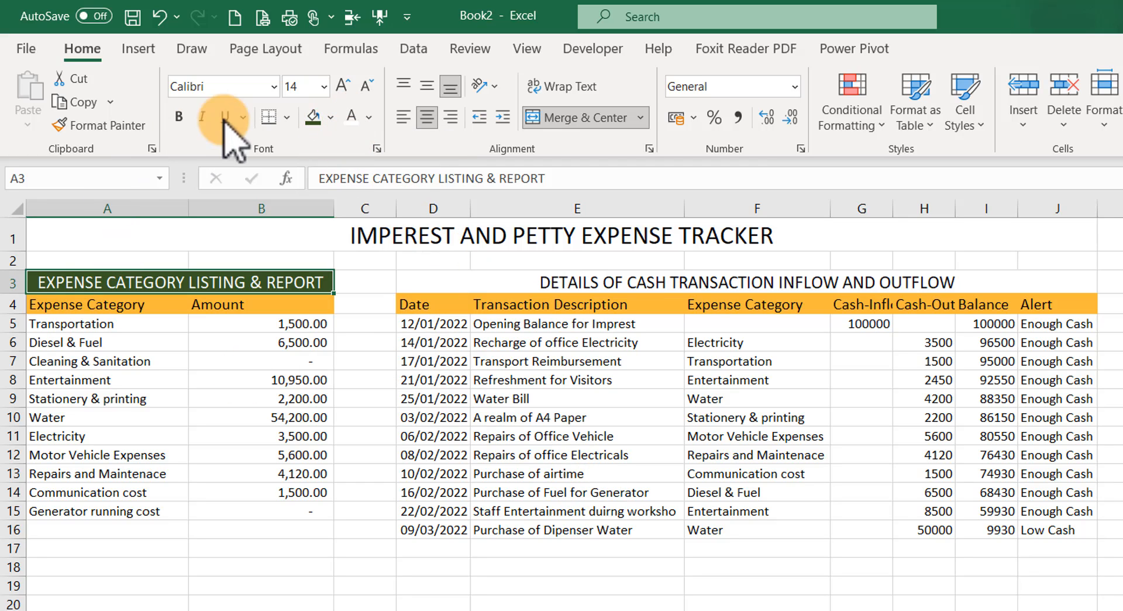
left_click(179, 116)
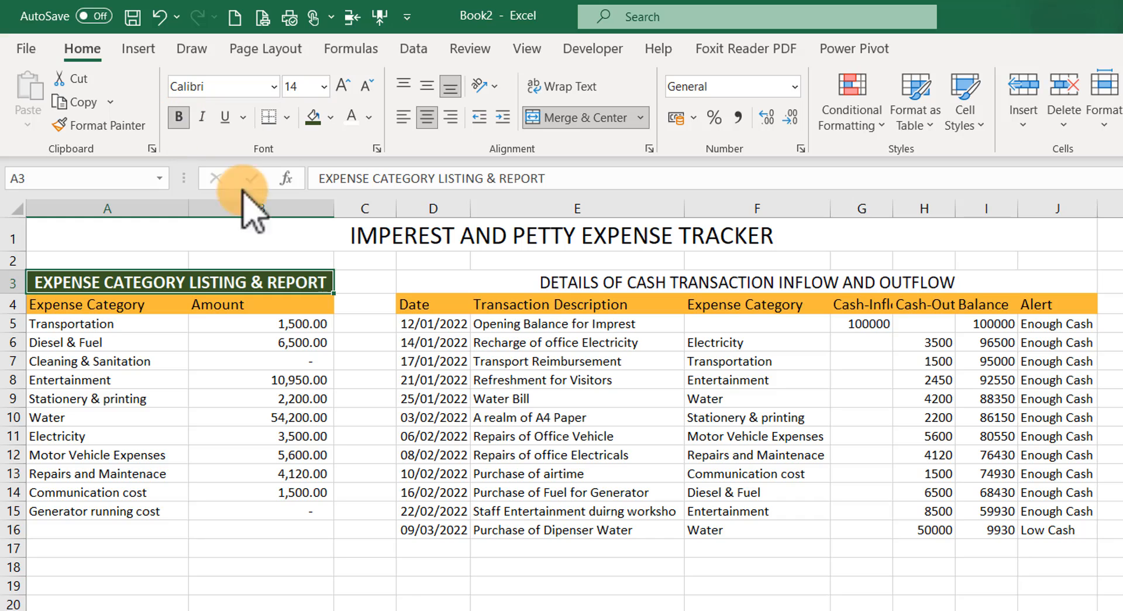
- Give the cash transaction table's title in D3 a dark green fill with white text
left_click(512, 284)
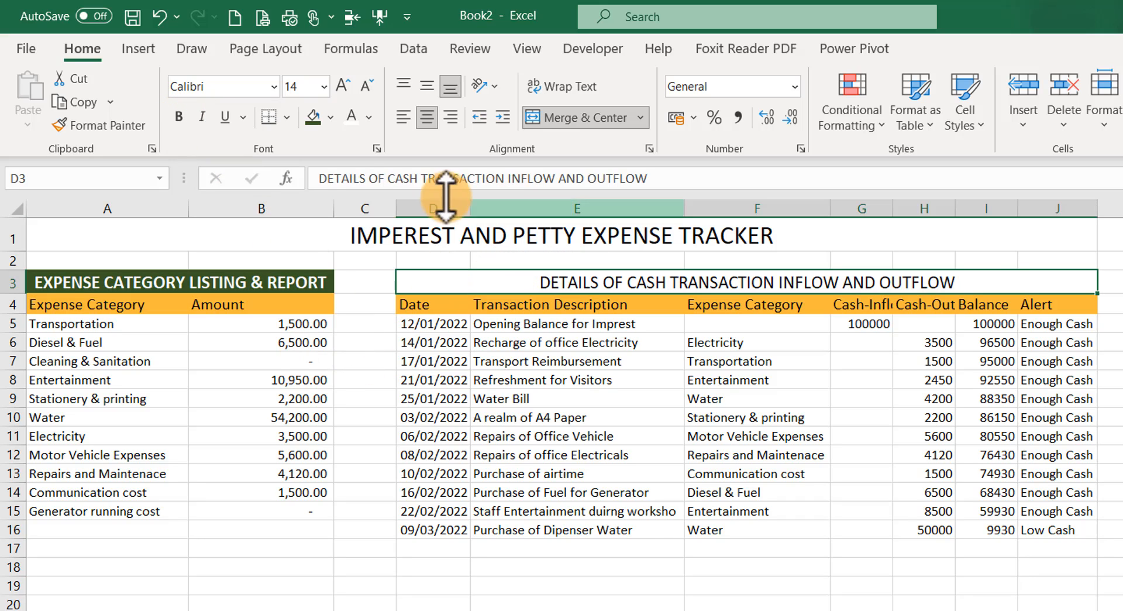
left_click(314, 114)
left_click(353, 114)
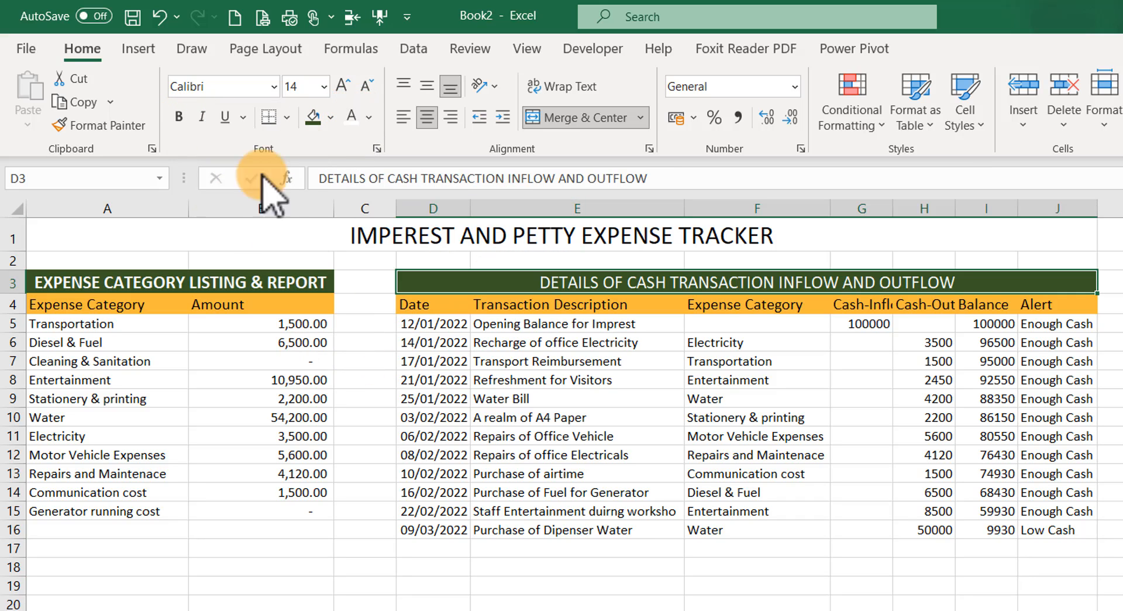
- Give the main tracker title in A1 a dark green fill with white text
left_click(165, 231)
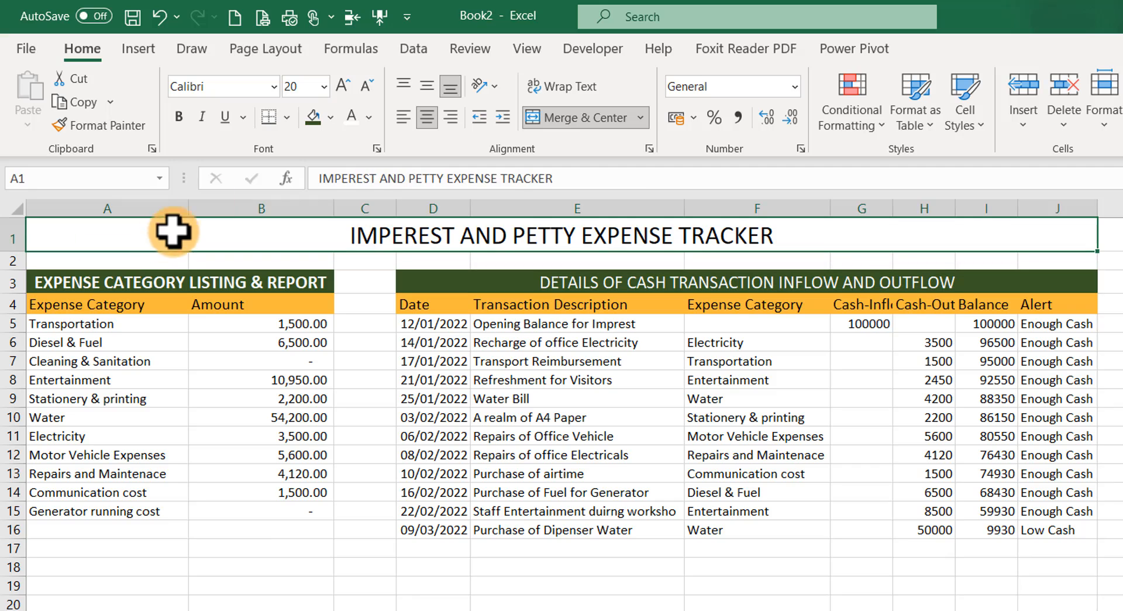
left_click(313, 115)
left_click(352, 115)
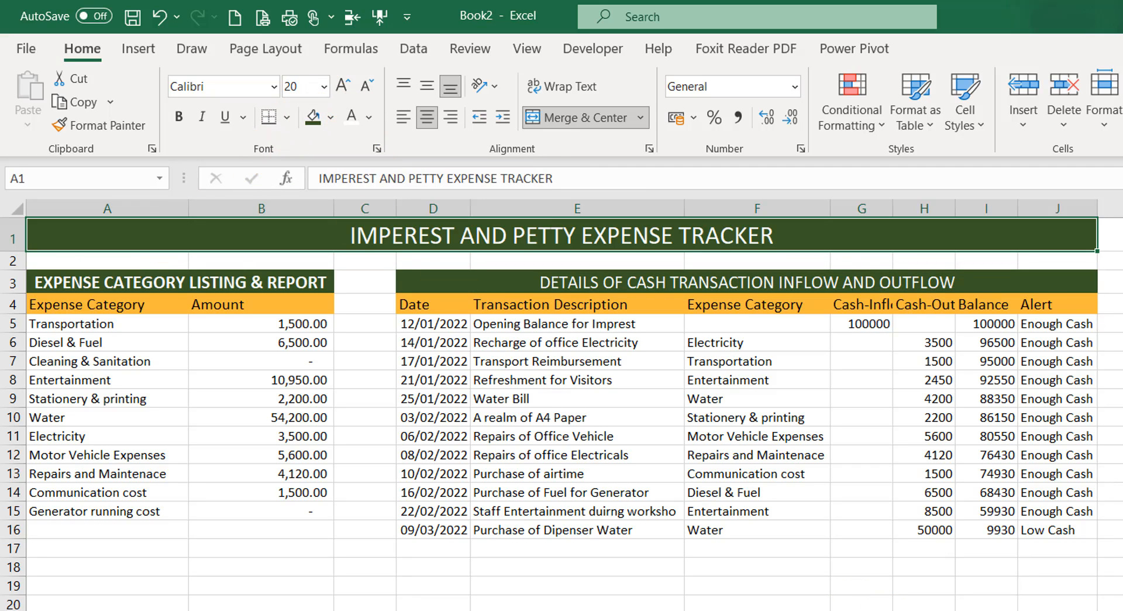
left_click(757, 609)
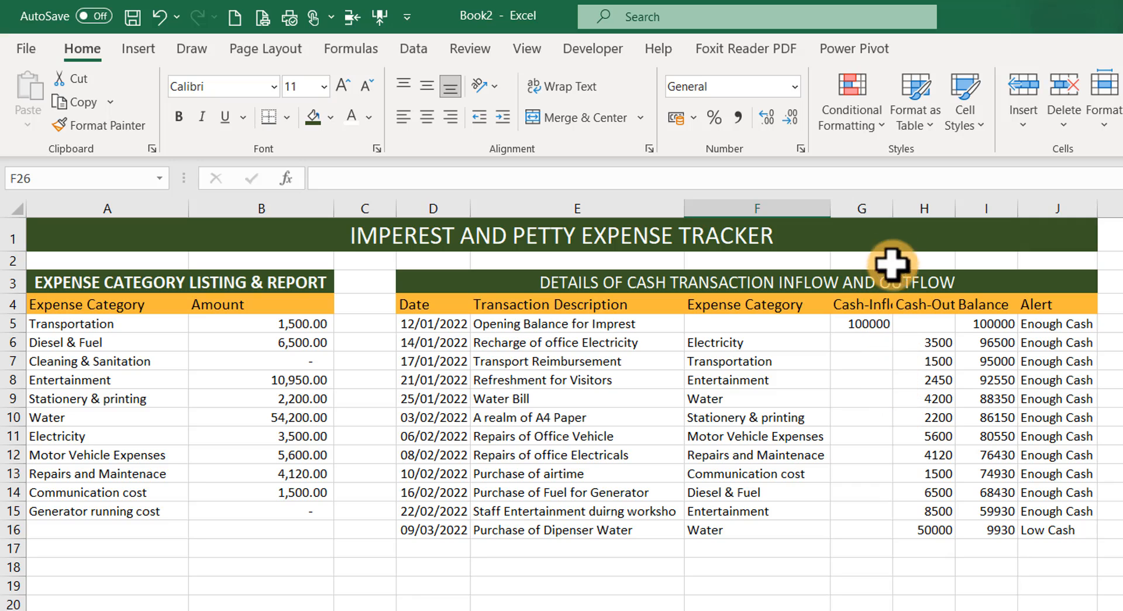
- Widen the Cash-Inflow and Cash-Outflow columns to show their headers and apply the comma number style to G5:I16
left_click_drag(890, 209, 1019, 209)
left_click_drag(1112, 208, 1122, 208)
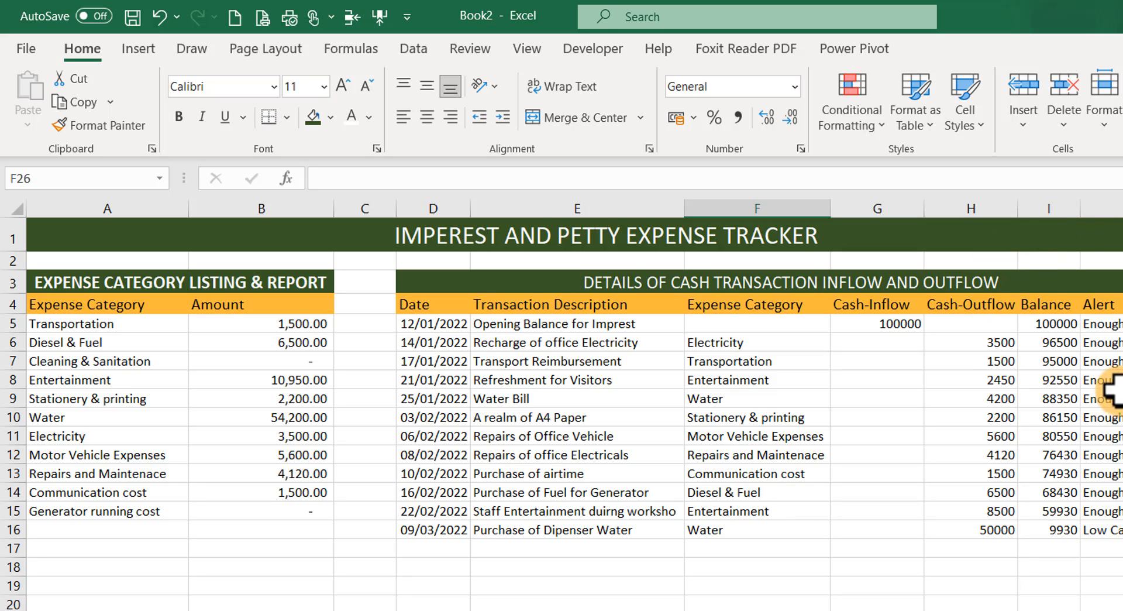
left_click_drag(858, 327, 1038, 533)
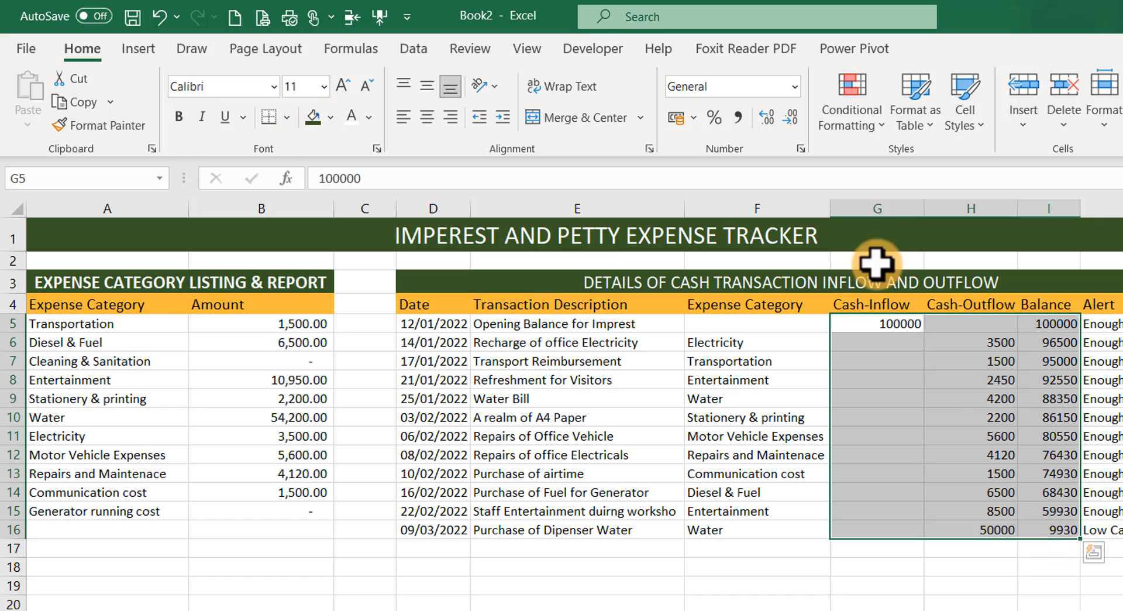
left_click(738, 117)
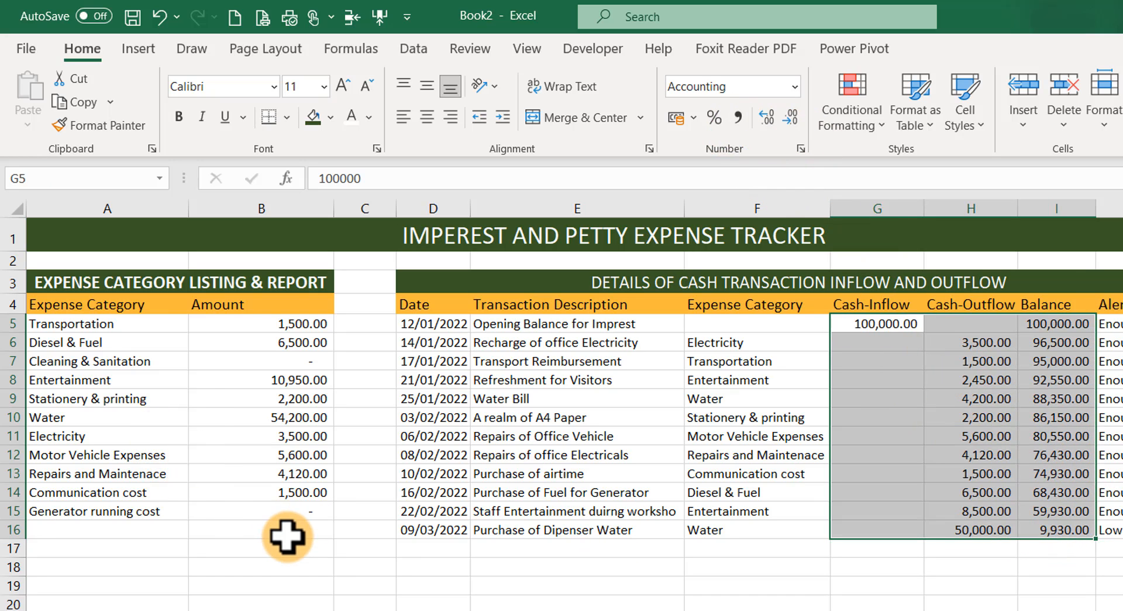
left_click(283, 513)
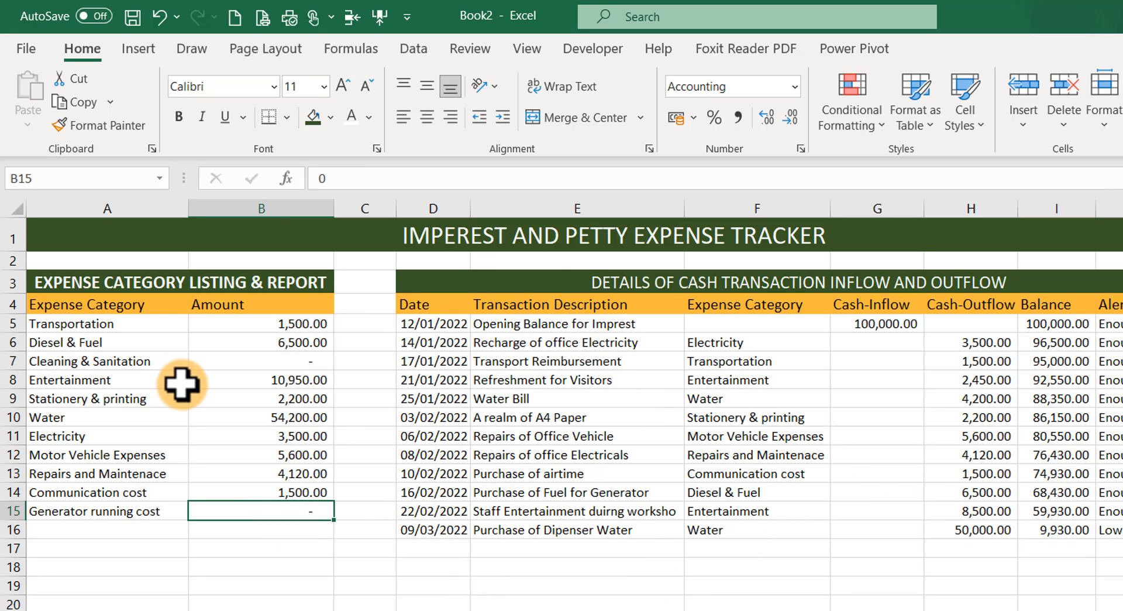
left_click(154, 366)
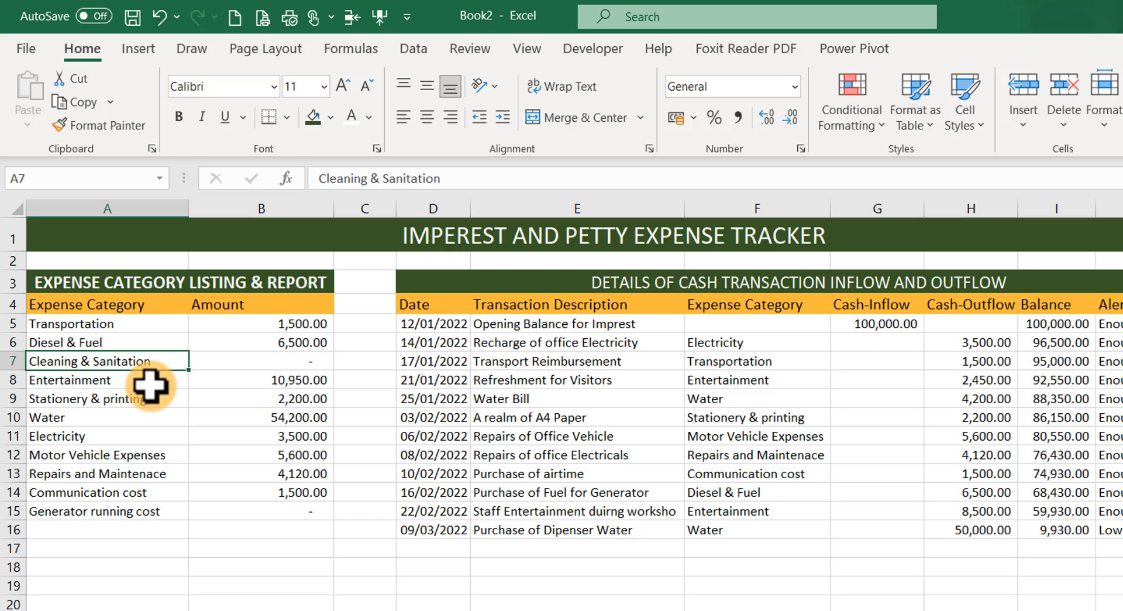
- Clear the category amounts in B5:B15 and the Balance and Alert values in I5:J16
left_click(80, 321)
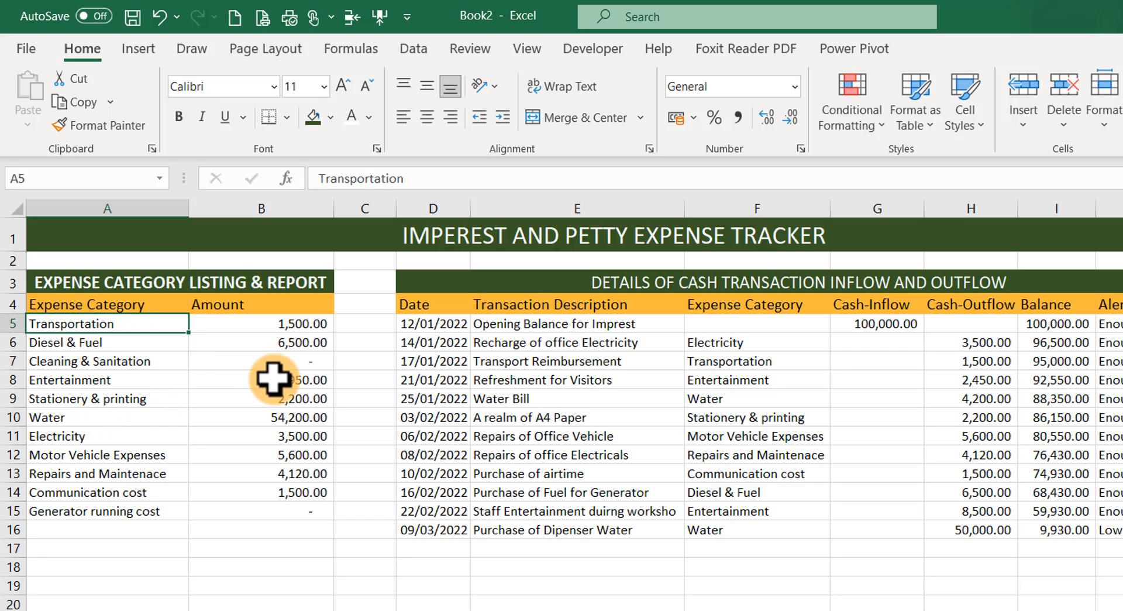
left_click_drag(249, 331, 272, 500)
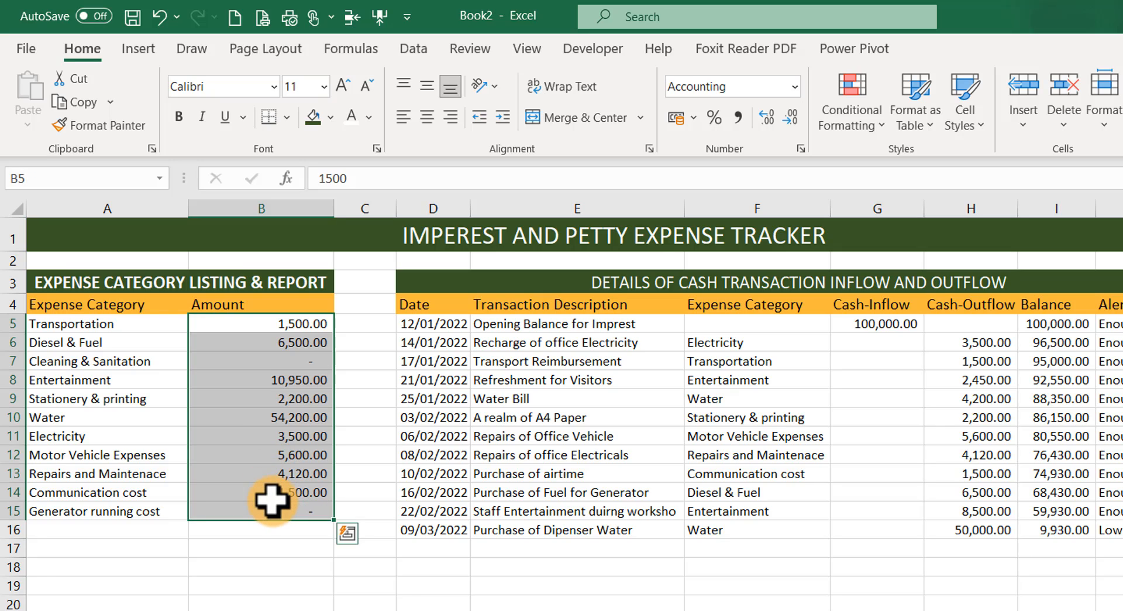
key("Delete")
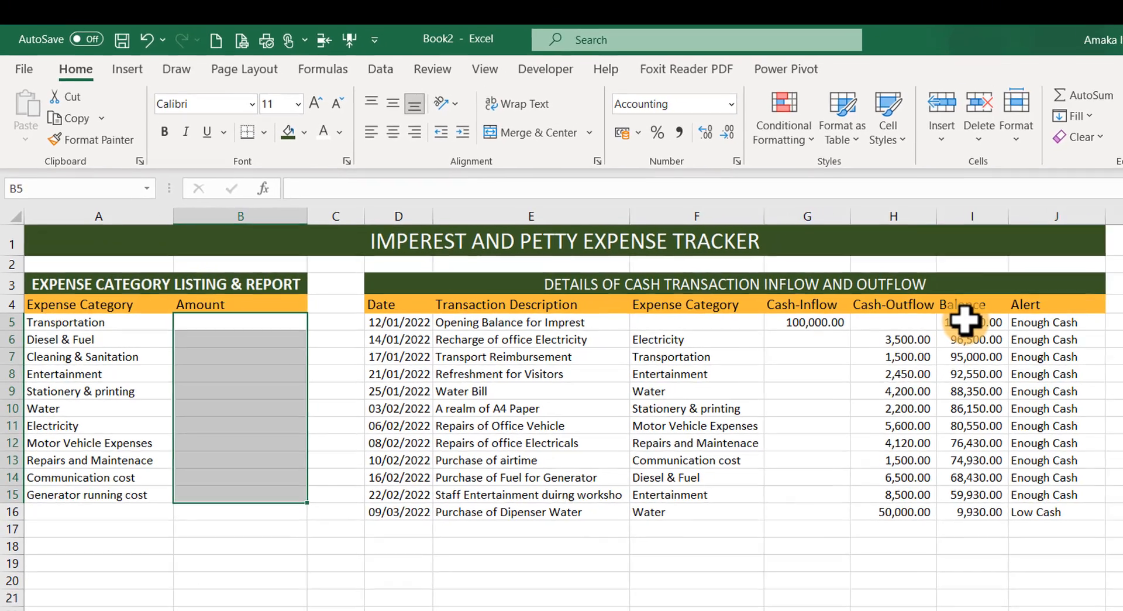
left_click_drag(1054, 326, 1096, 527)
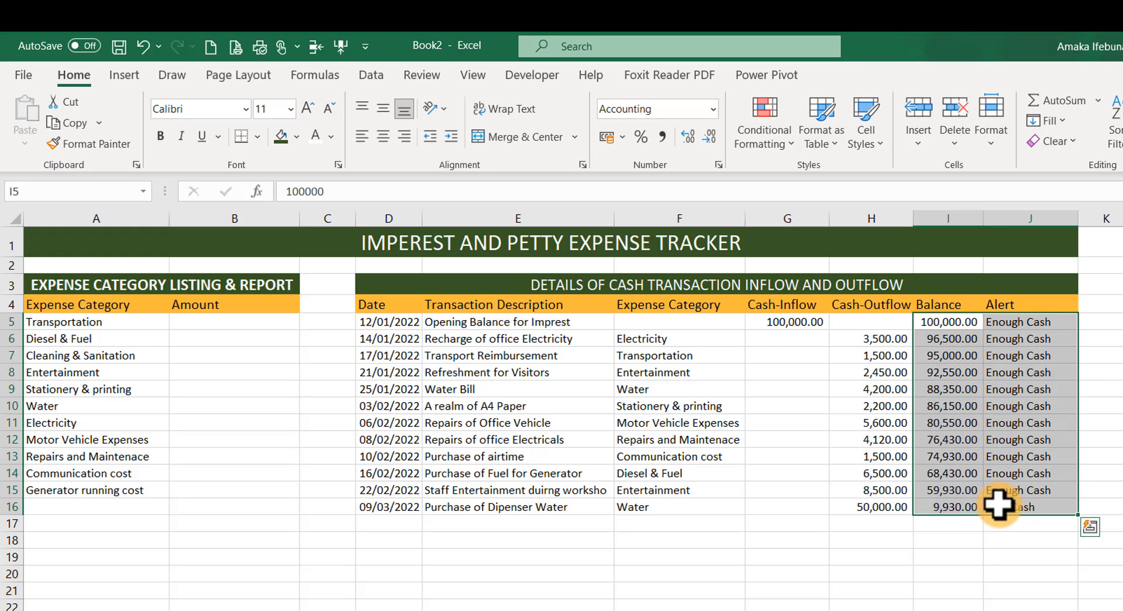
key("Delete")
left_click(194, 522)
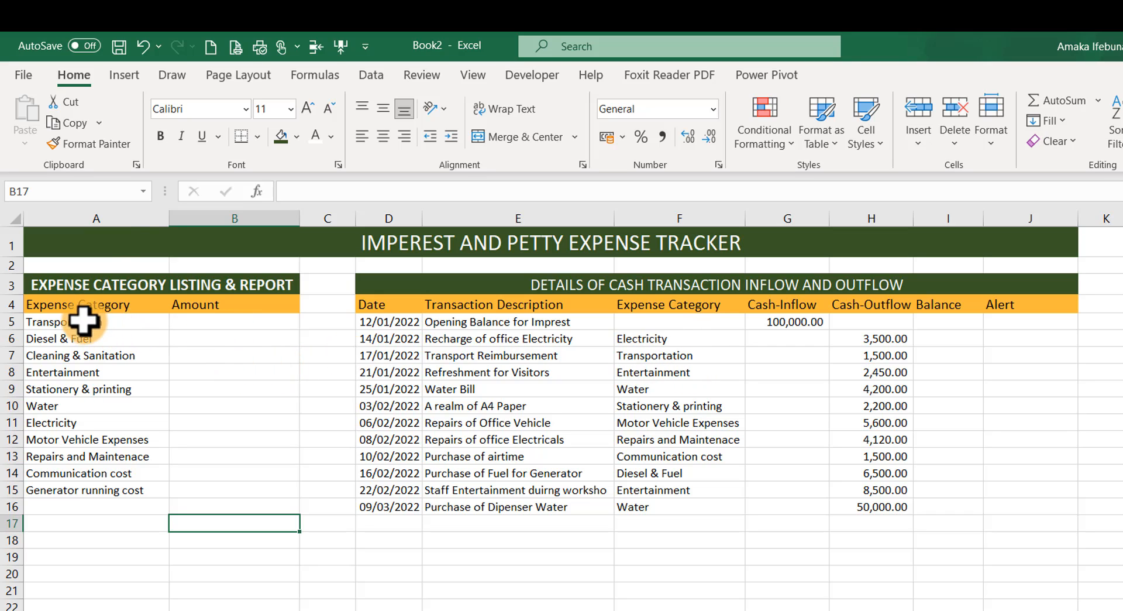
left_click(141, 192)
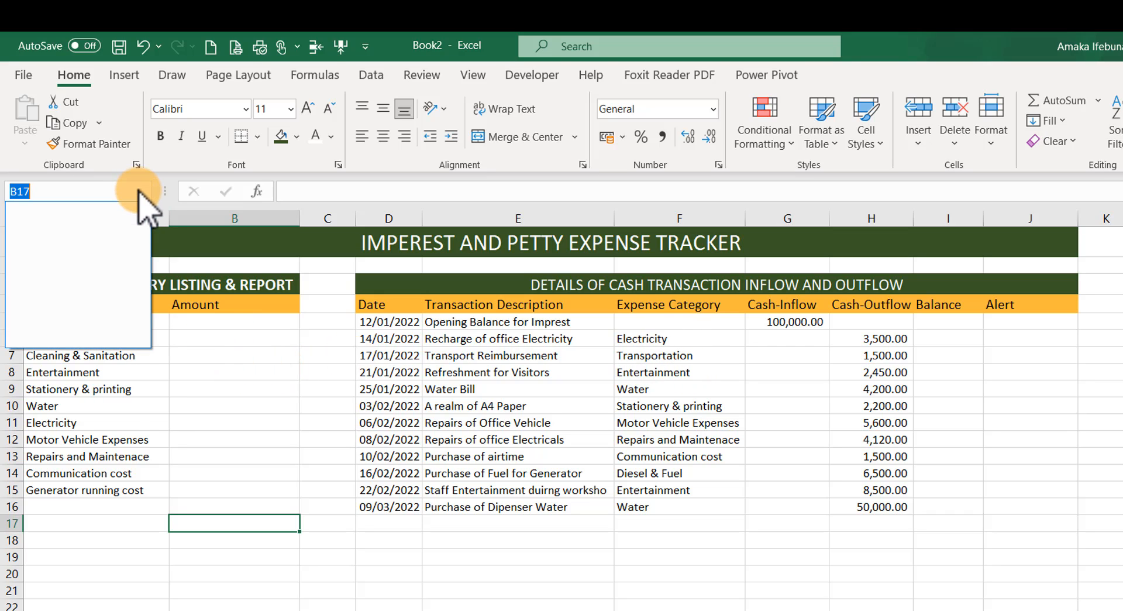
left_click(151, 435)
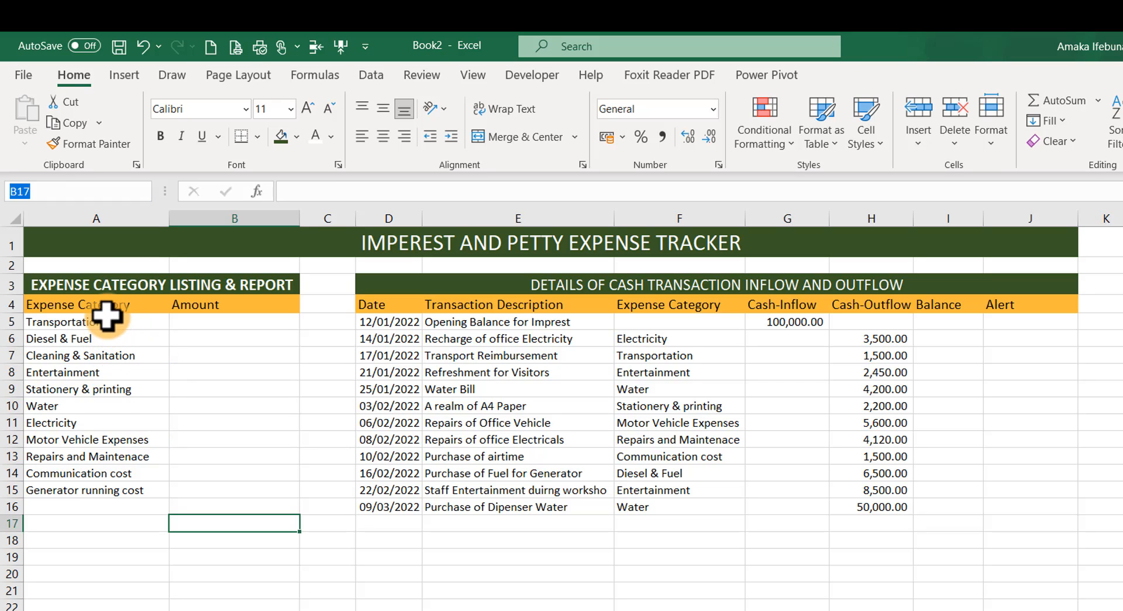
left_click_drag(107, 317, 61, 487)
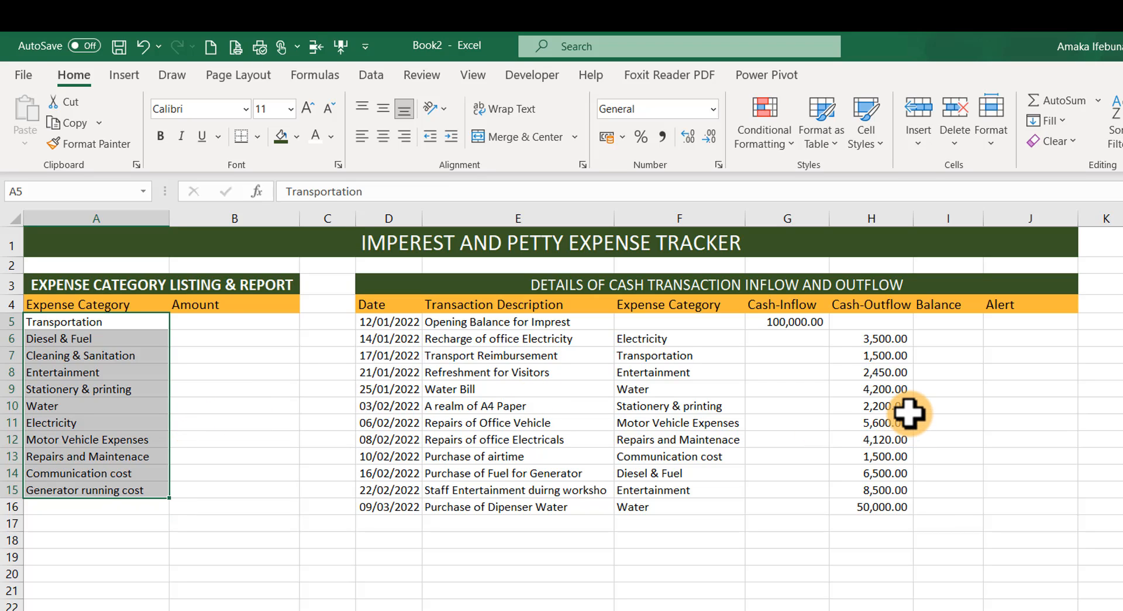
- Convert the expense category list A4:B15 into an Excel table with headers
left_click(182, 337)
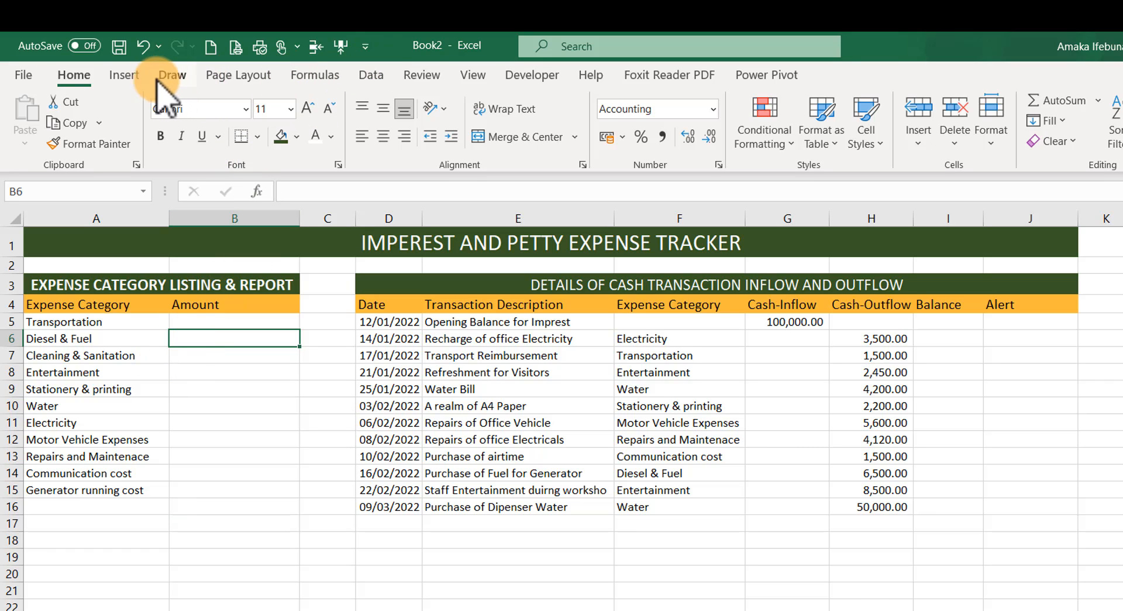
left_click(124, 75)
left_click(156, 124)
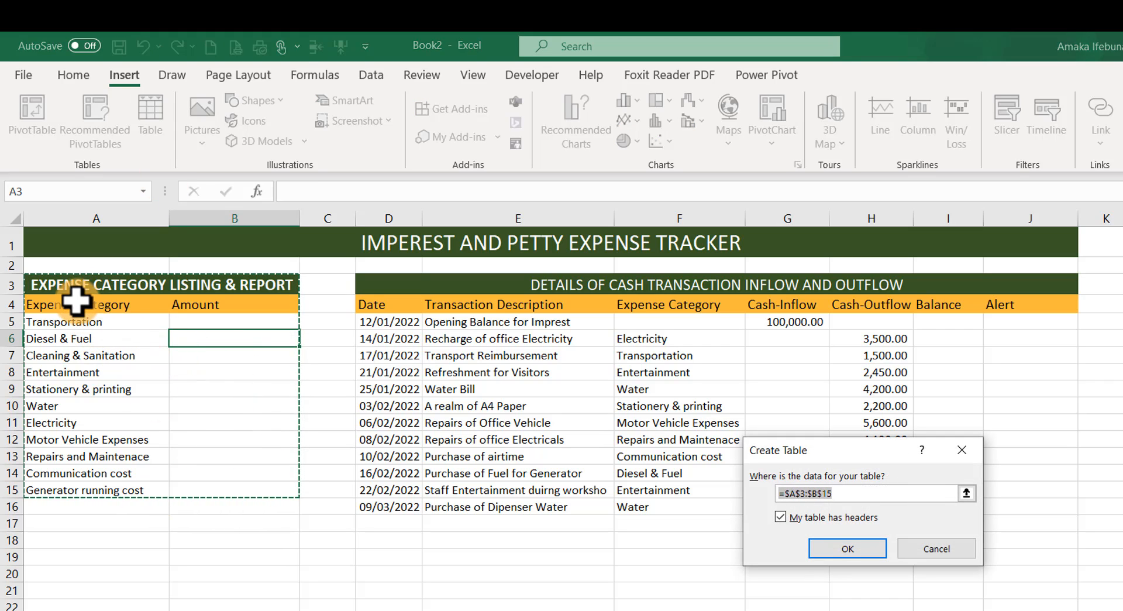
left_click(966, 494)
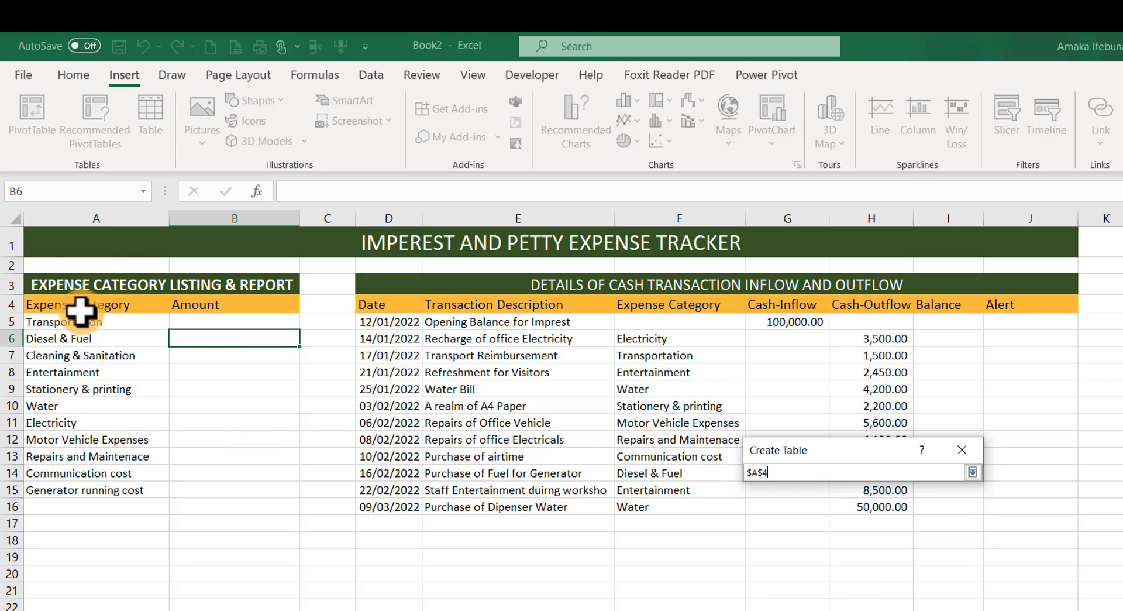
left_click_drag(81, 312, 266, 487)
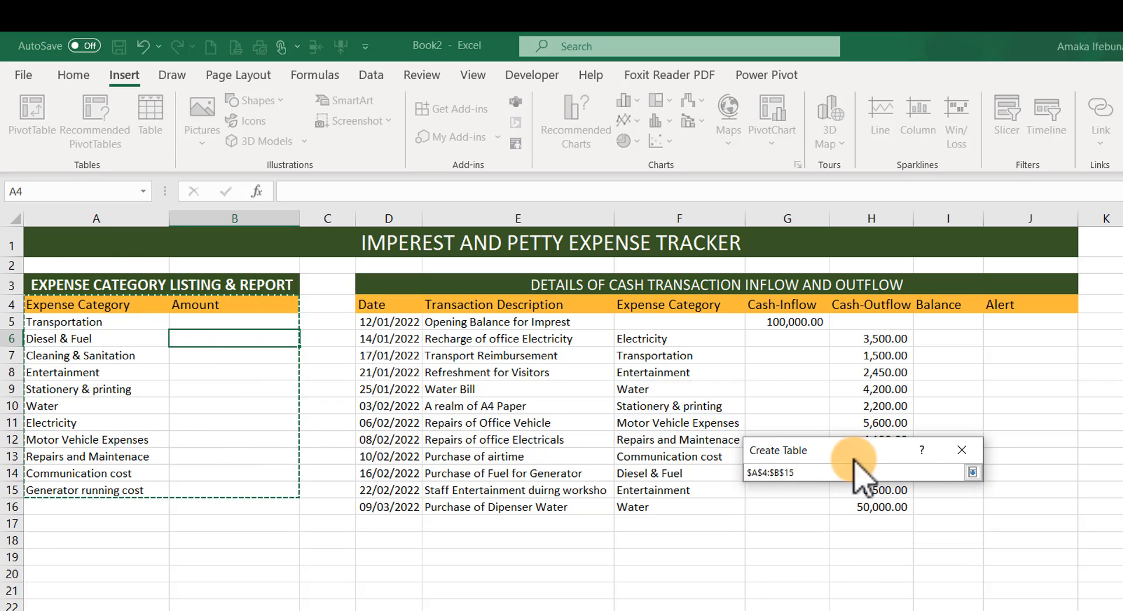
left_click(973, 472)
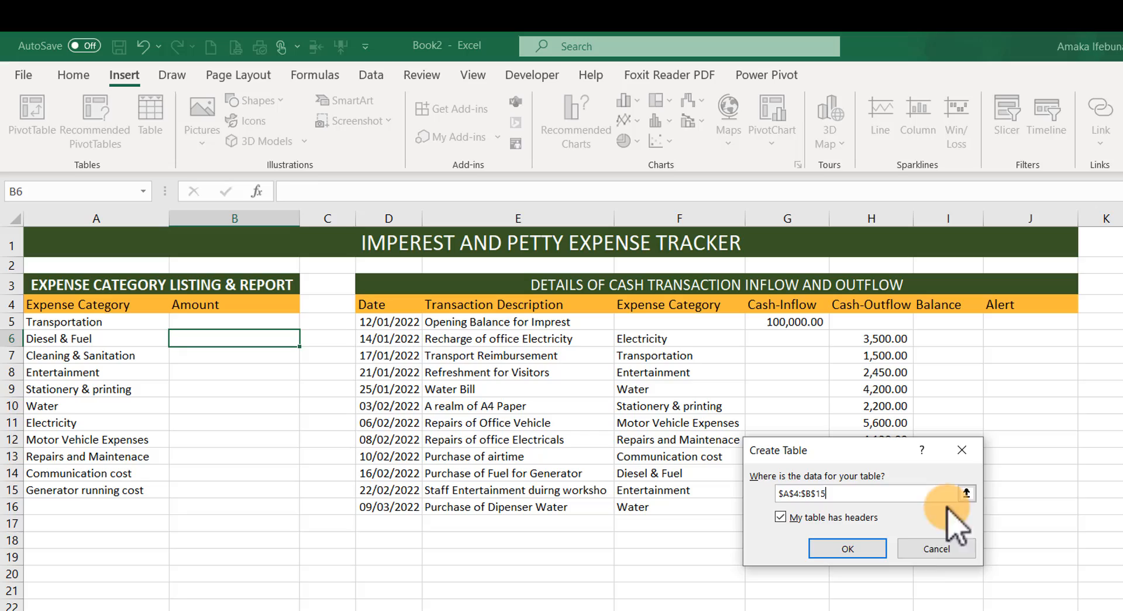
left_click(831, 547)
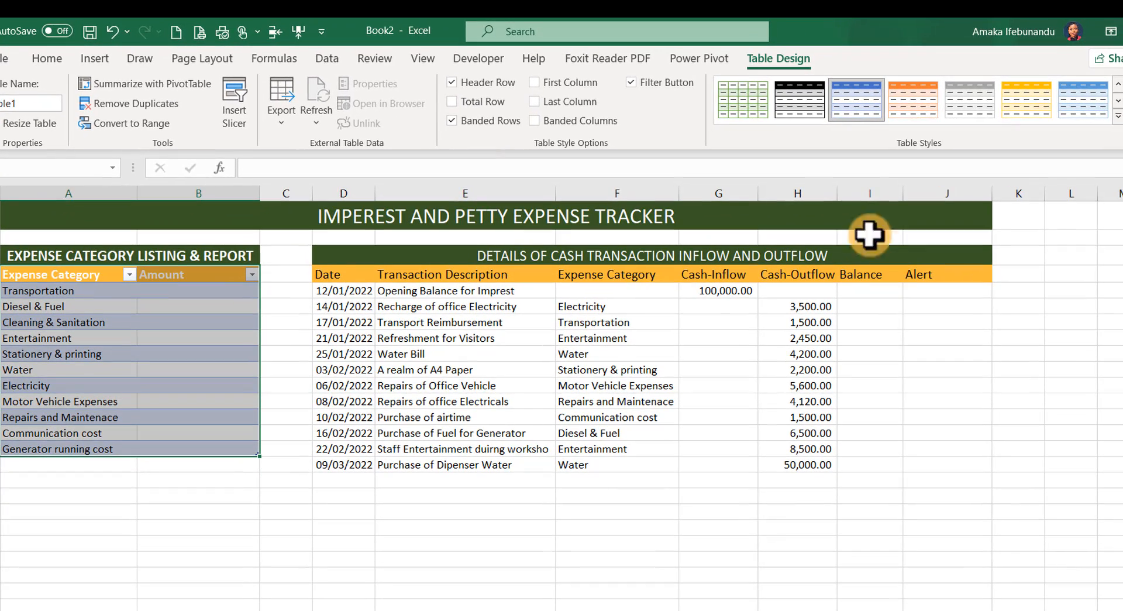
- Apply the light table style with black gridlines and gray banded rows to the expense category table
left_click(1118, 115)
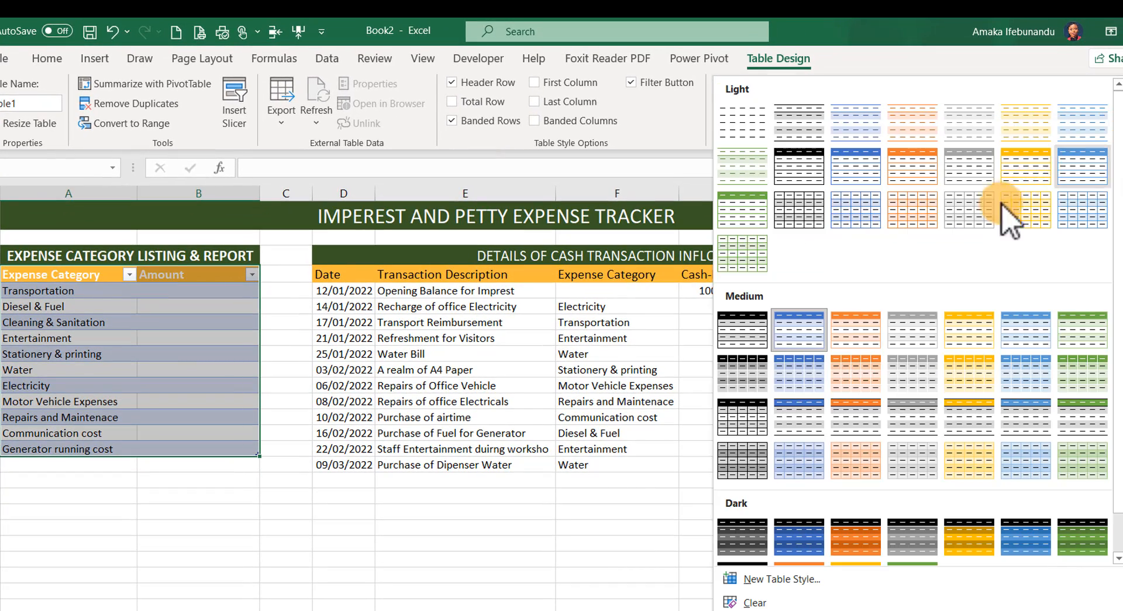
left_click(801, 210)
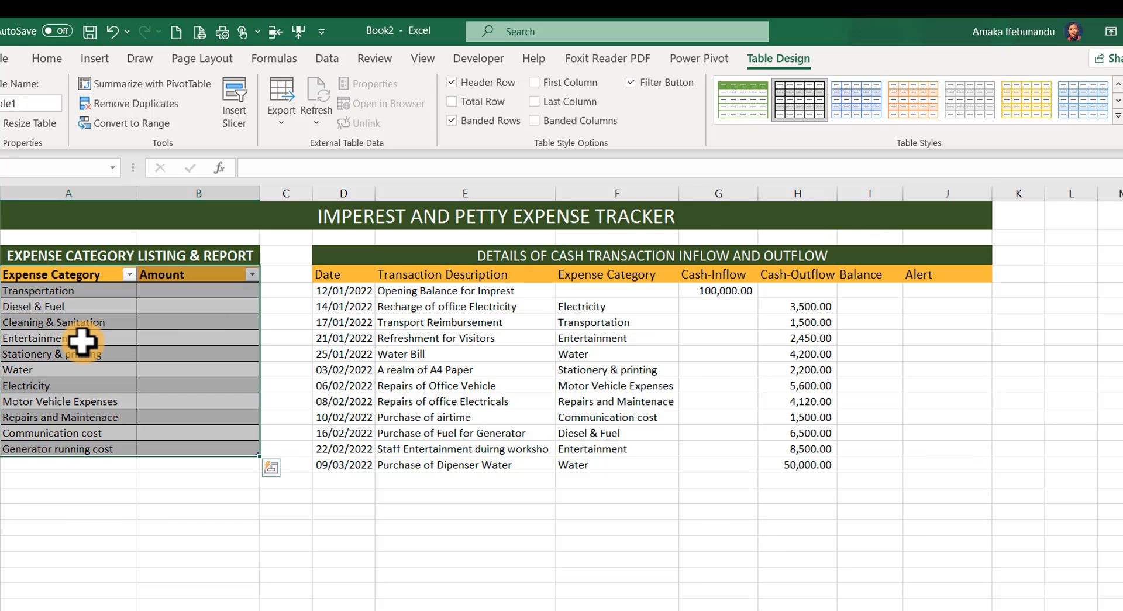
left_click(104, 311)
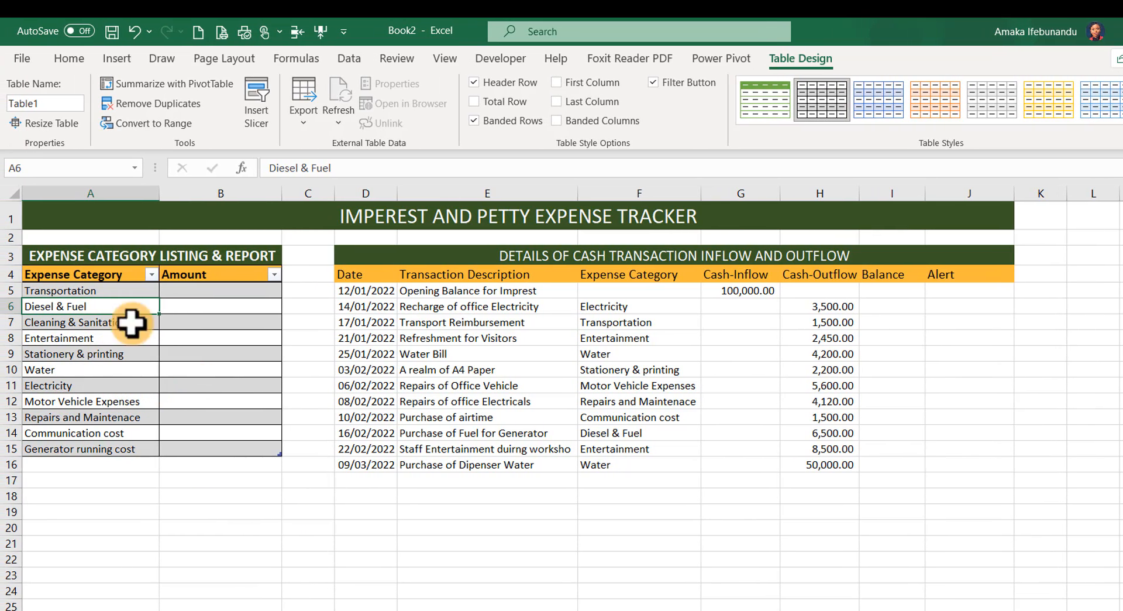
- Convert the cash transaction details in D4:J16 into an Excel table with headers
left_click(478, 381)
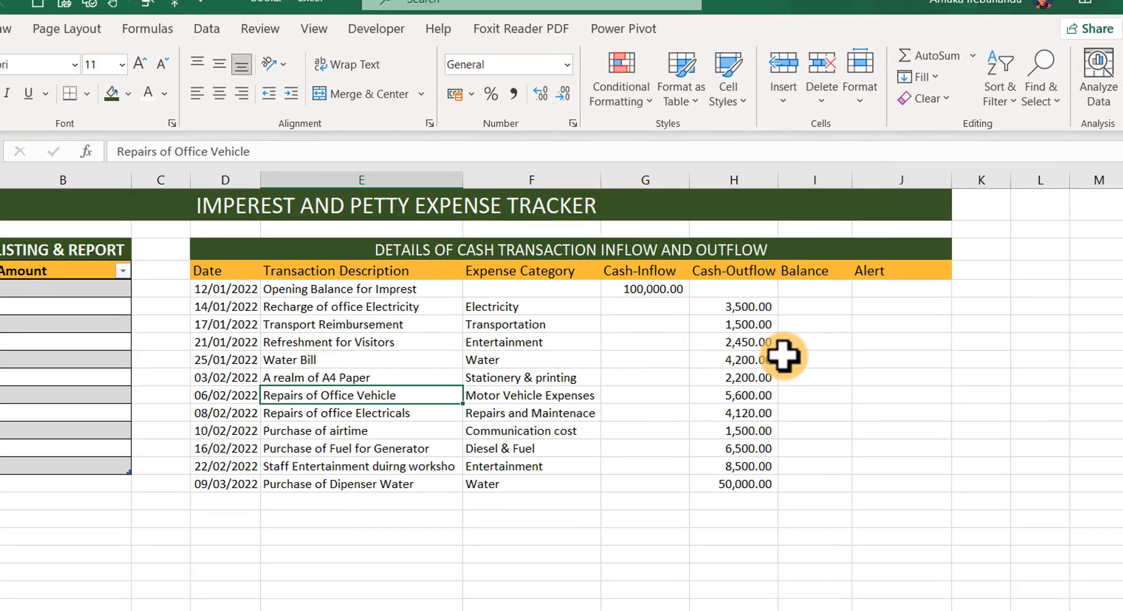
key("ctrl+t")
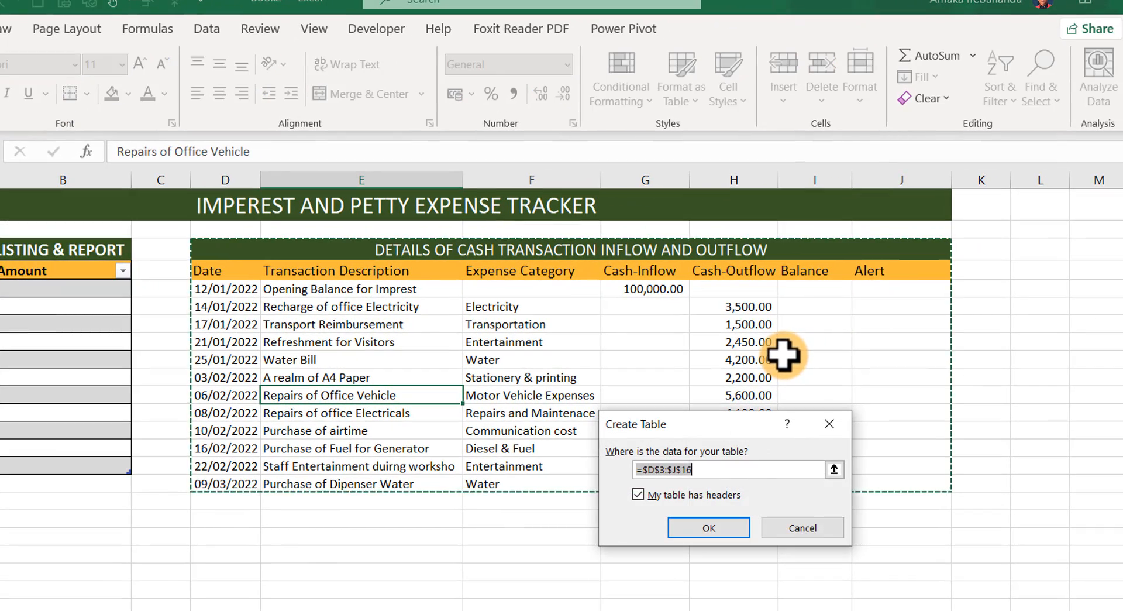
left_click(834, 469)
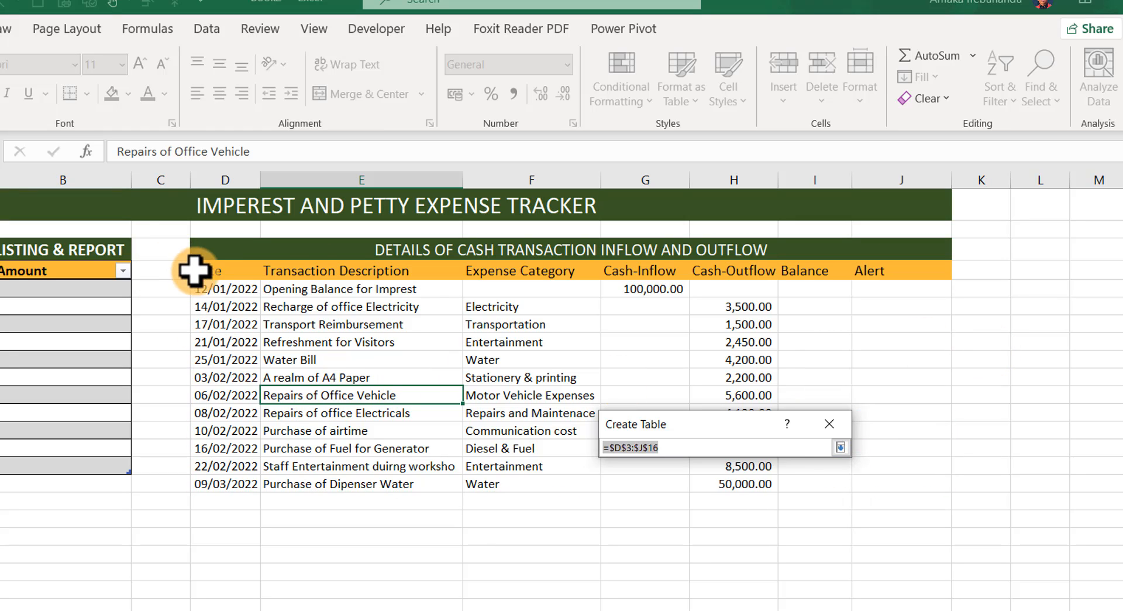
left_click_drag(207, 268, 930, 479)
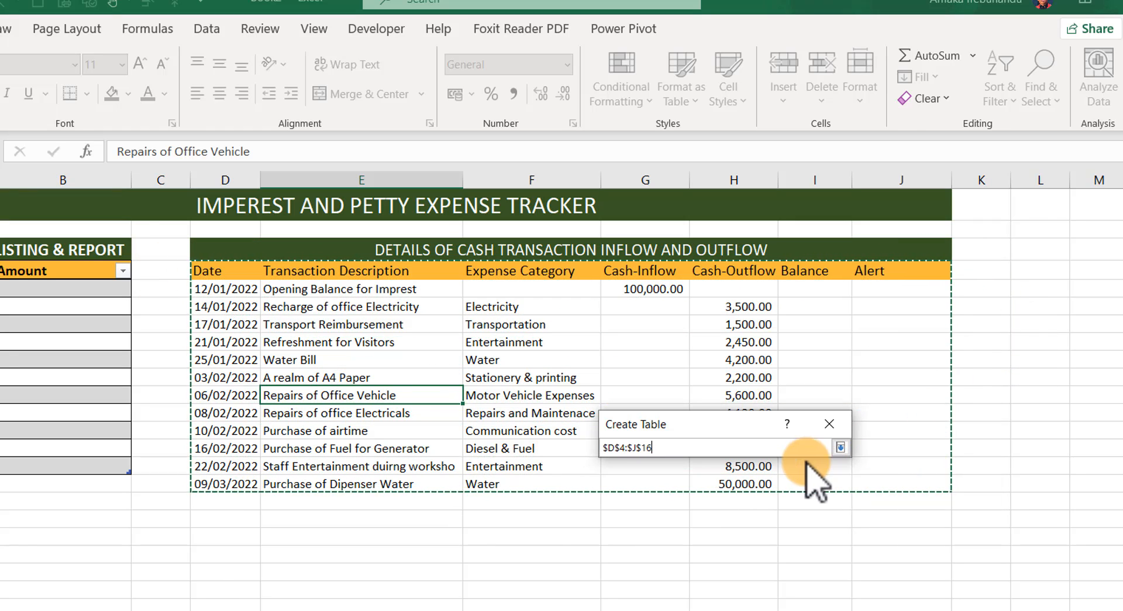
left_click(841, 447)
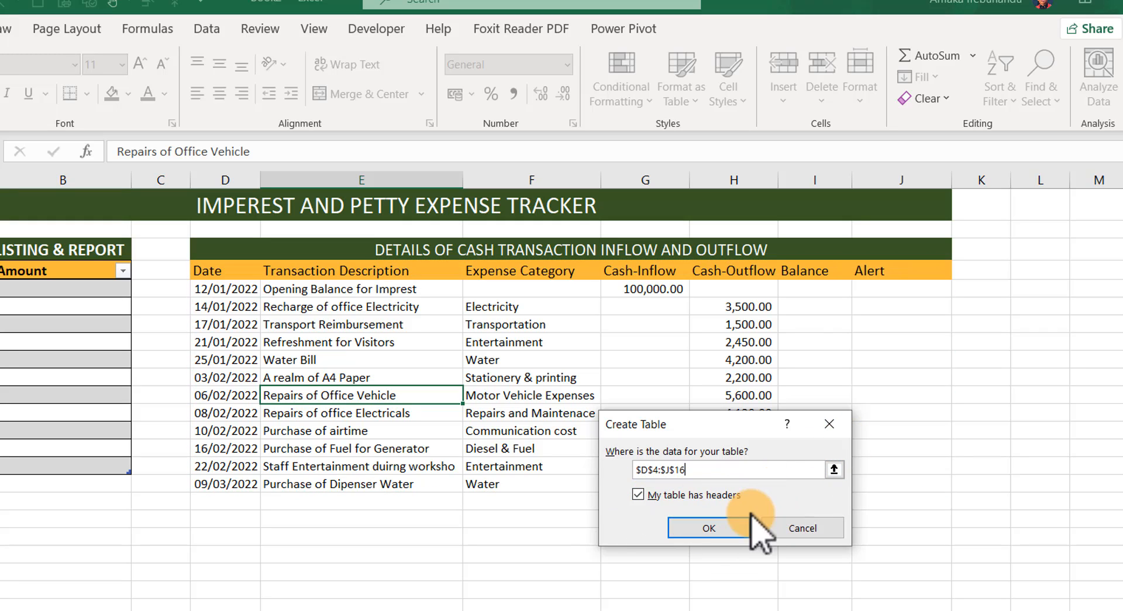
left_click(728, 529)
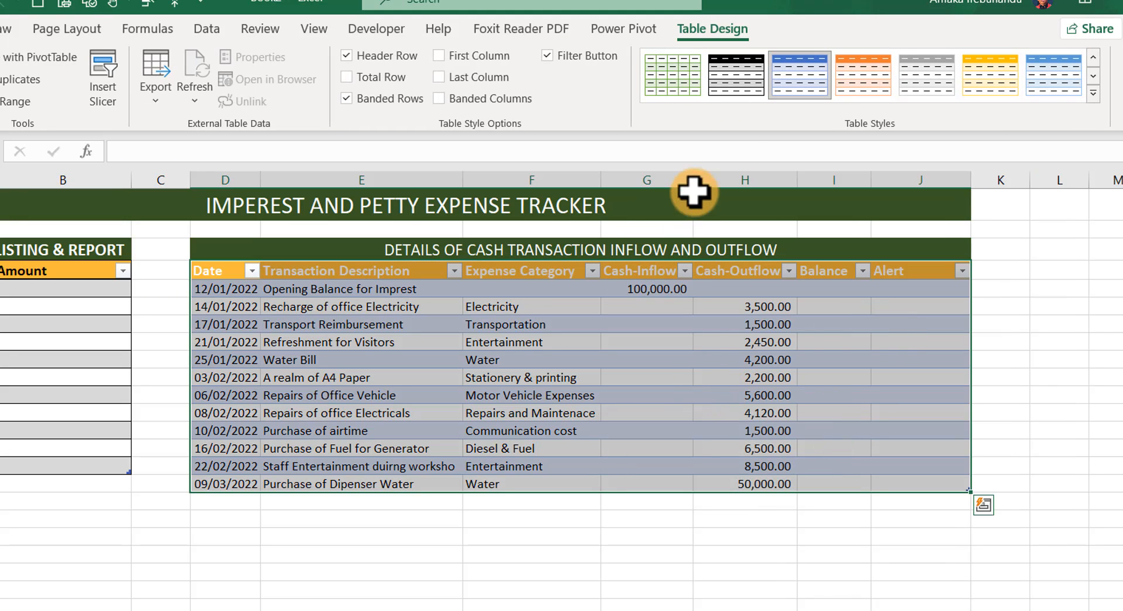
- Give the cash transaction table the same light style with black gridlines and gray banded rows
left_click(1091, 95)
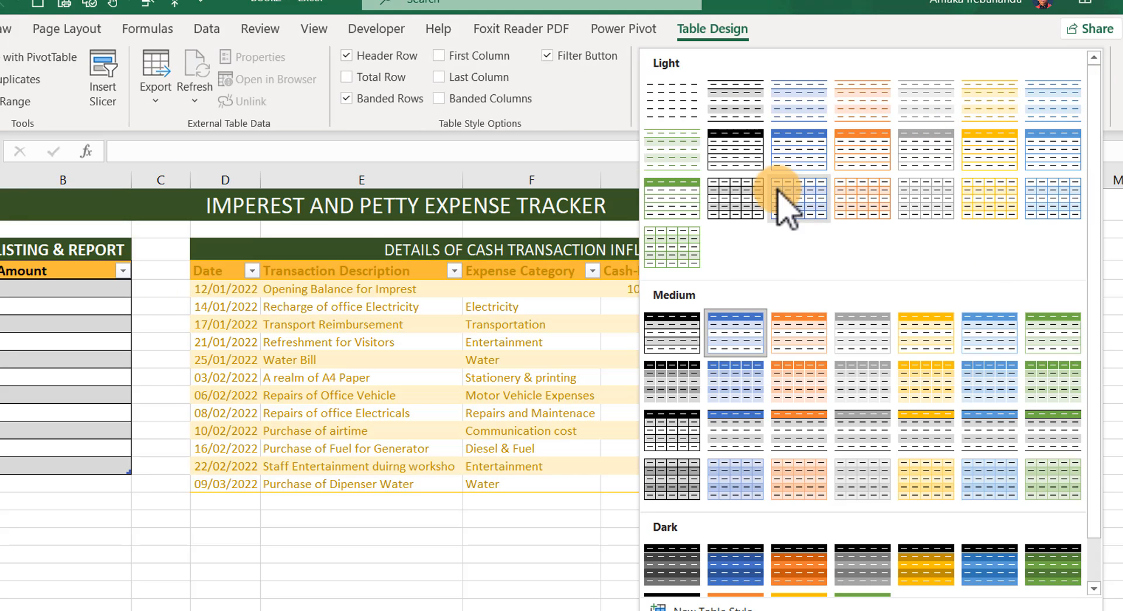
left_click(736, 215)
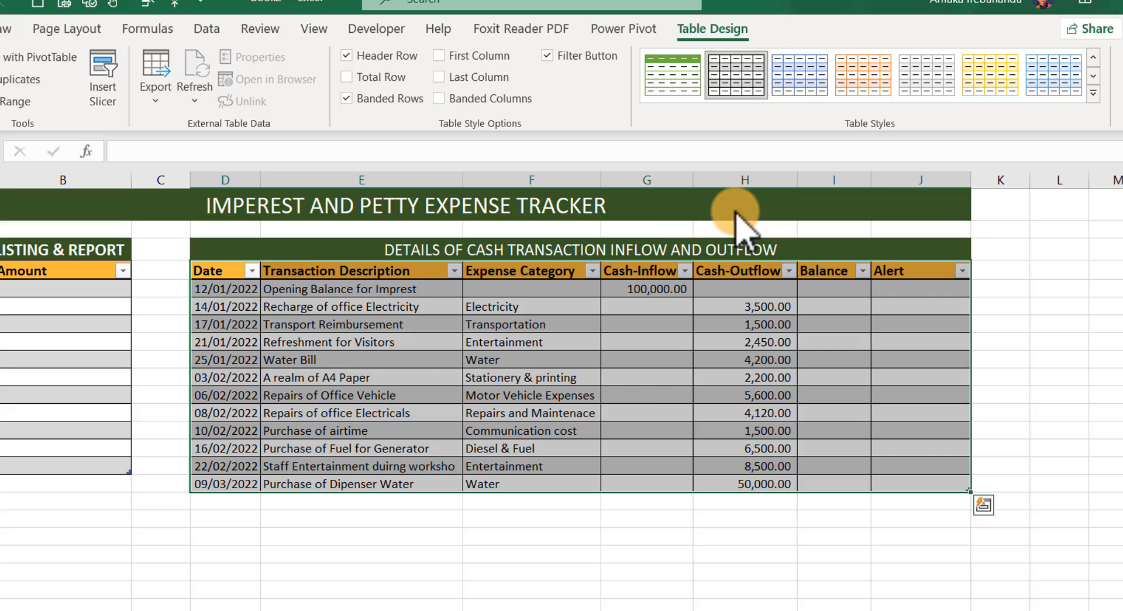
left_click(639, 398)
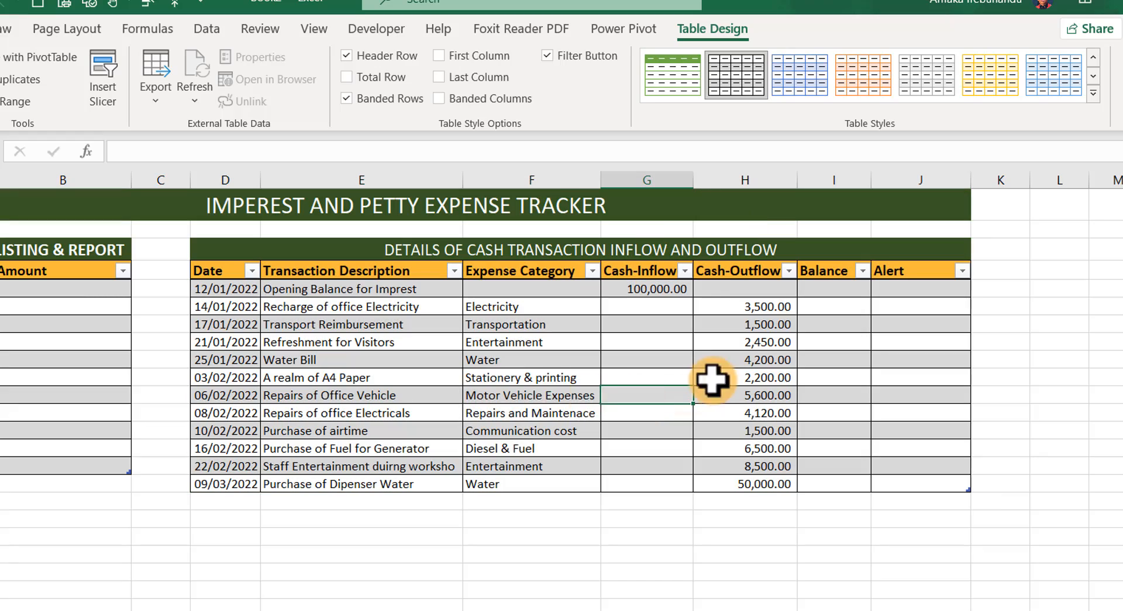
left_click(358, 376)
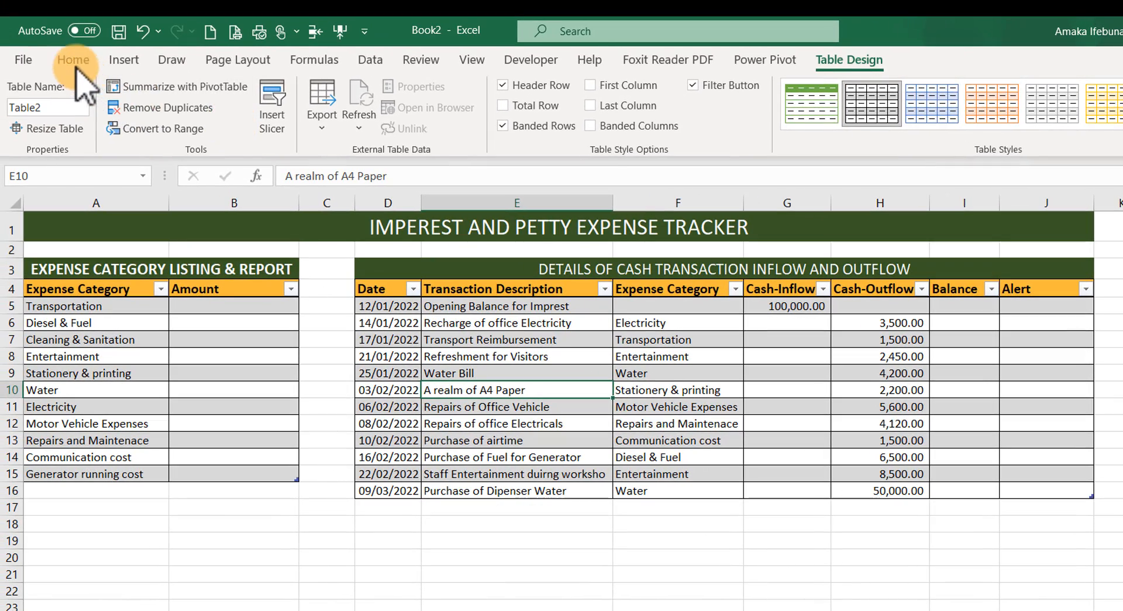
left_click(74, 61)
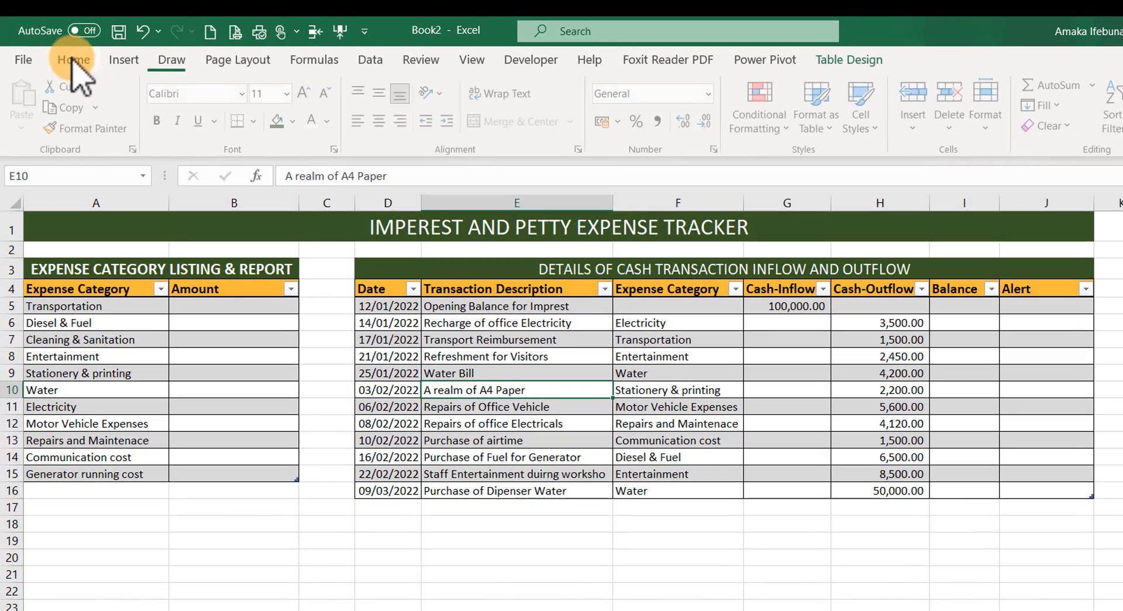
left_click_drag(705, 419, 700, 414)
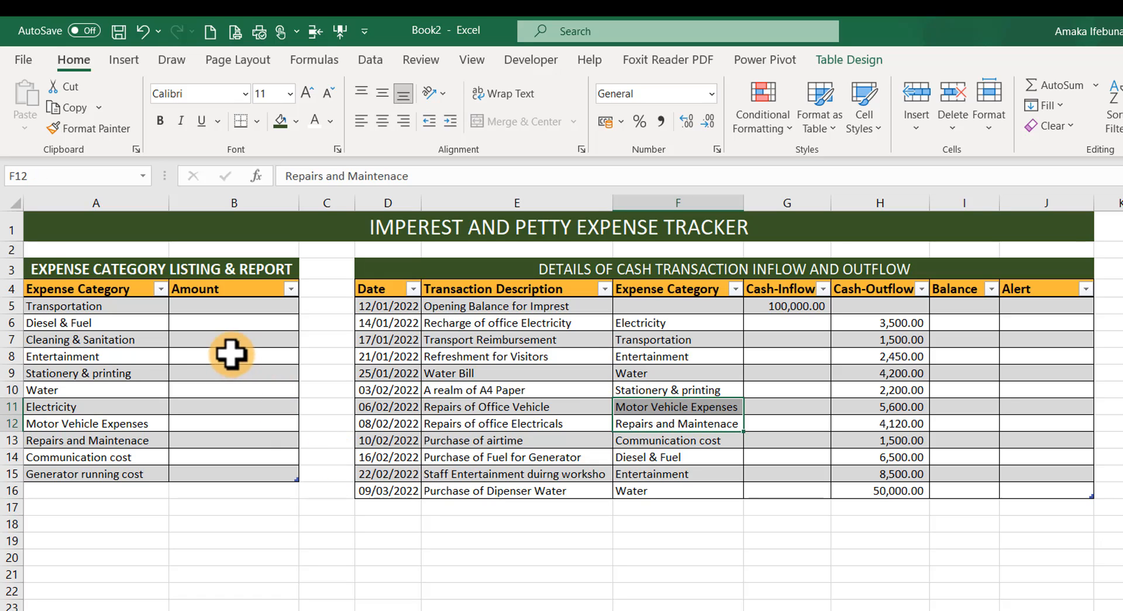
left_click(115, 279)
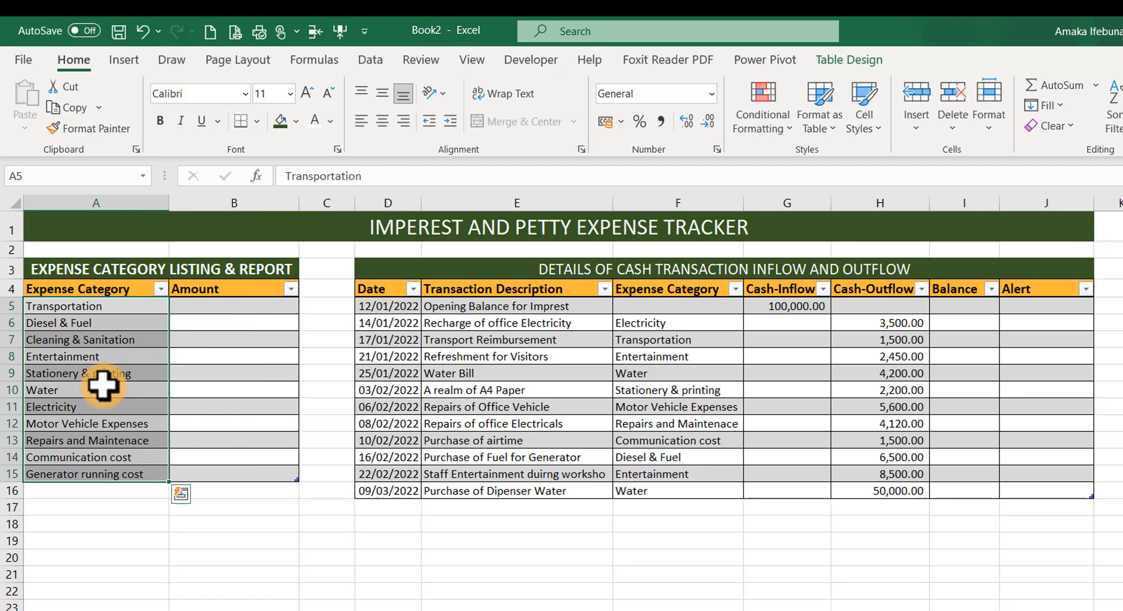
left_click(705, 322)
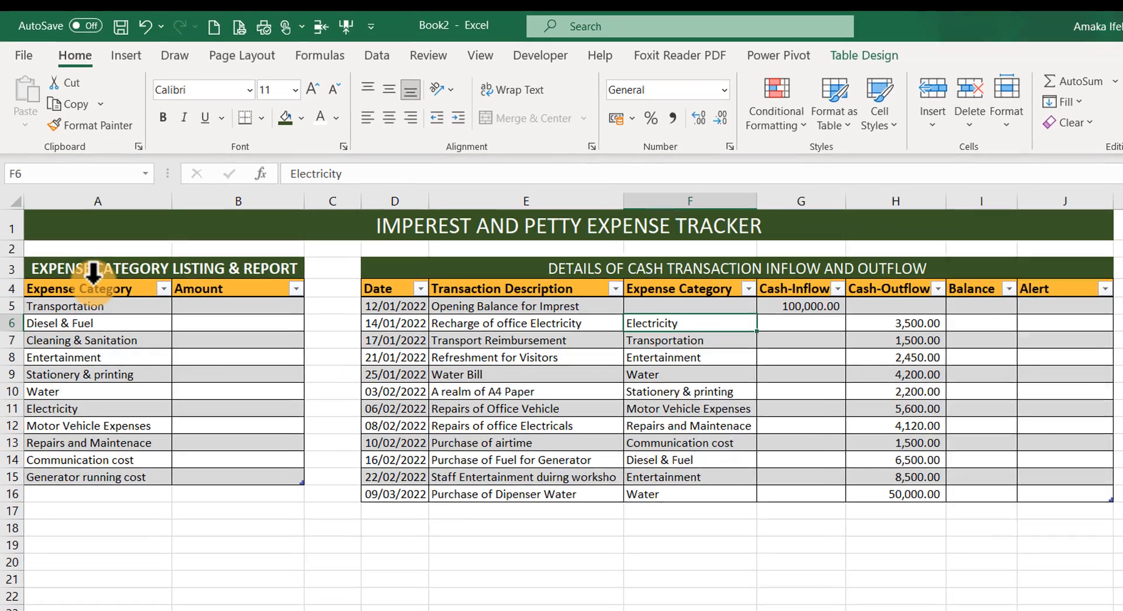
- Try to name the range of expense categories in A5:A15
left_click(97, 280)
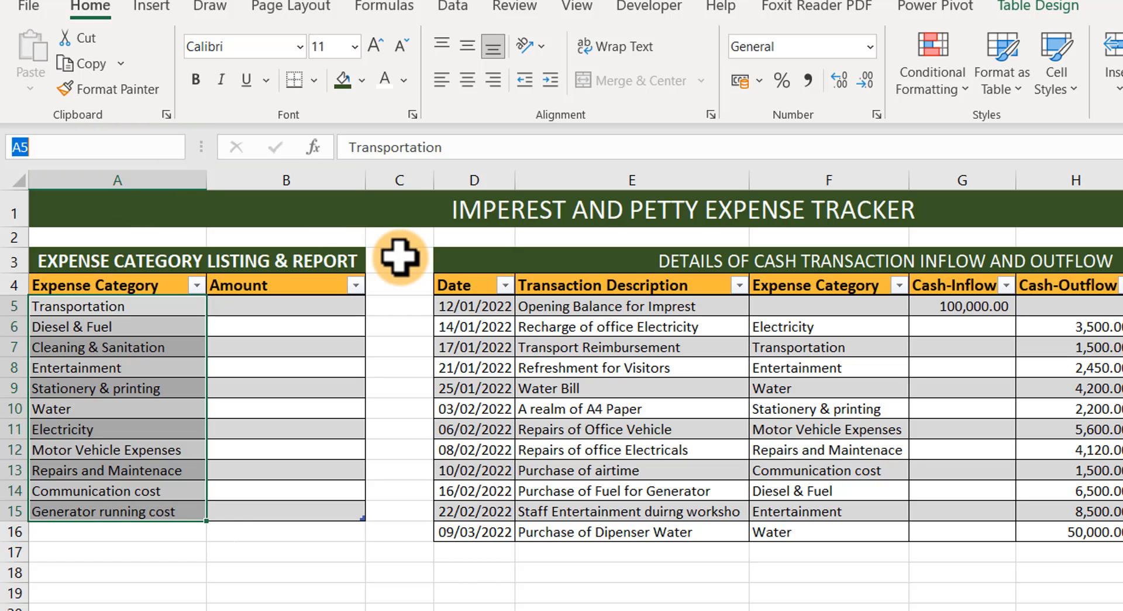
type("E")
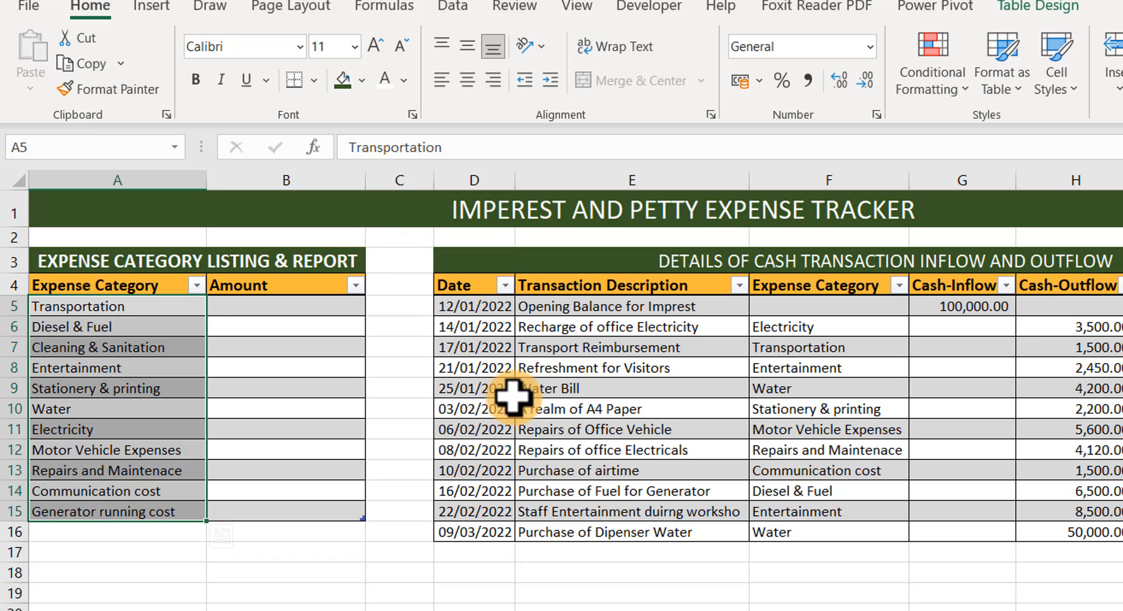
left_click(778, 452)
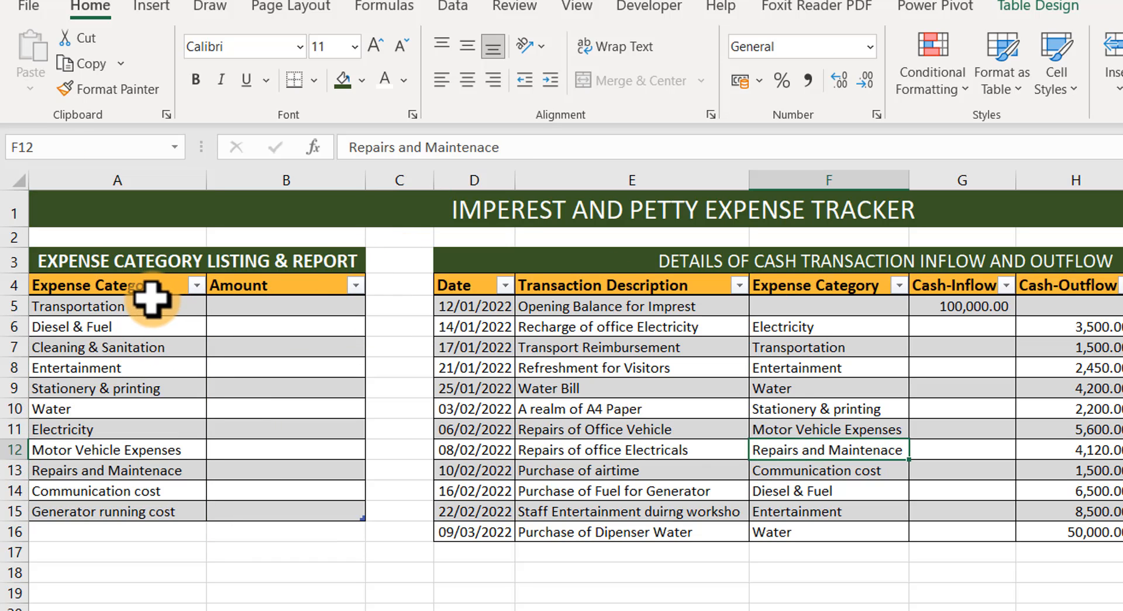
- Start a data validation rule of type List for the Expense Category cells F5:F16 in the cash transaction table
left_click(804, 307)
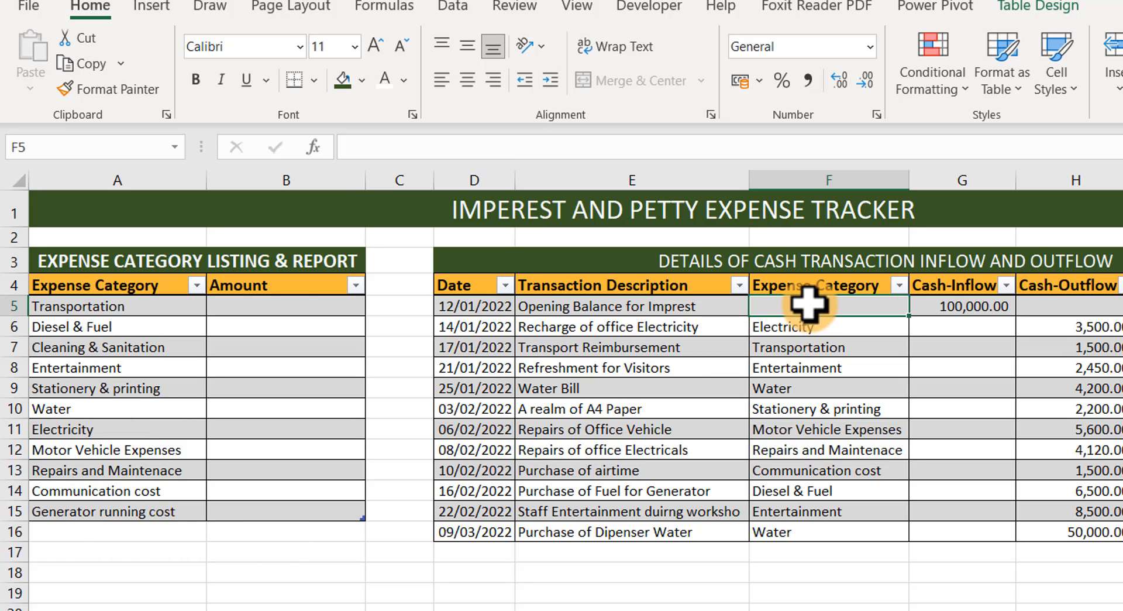
left_click(827, 266)
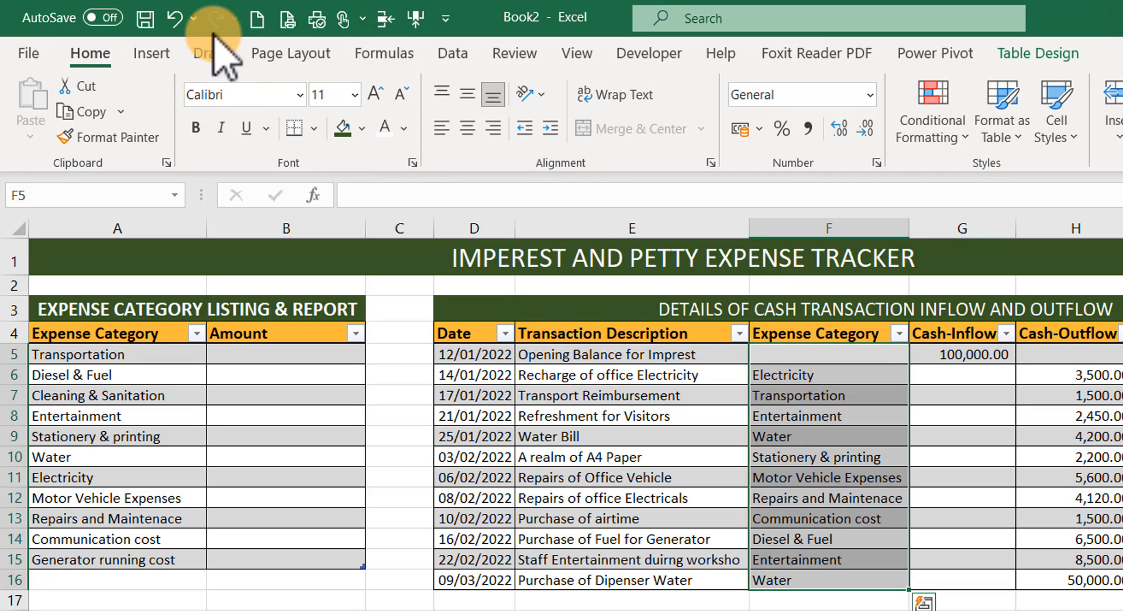
left_click(453, 53)
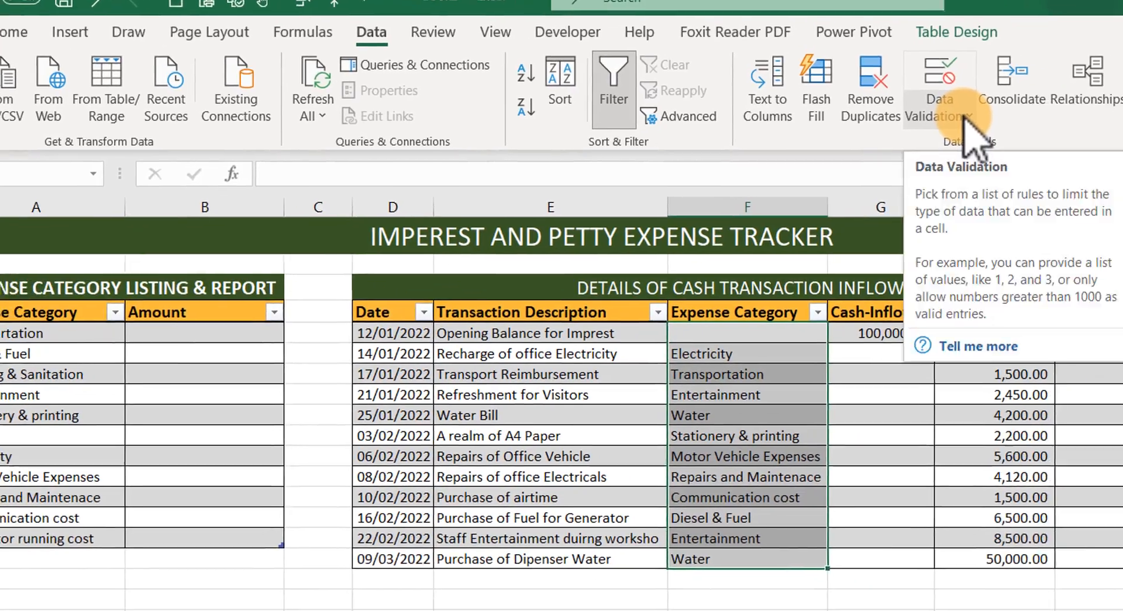
left_click(1021, 135)
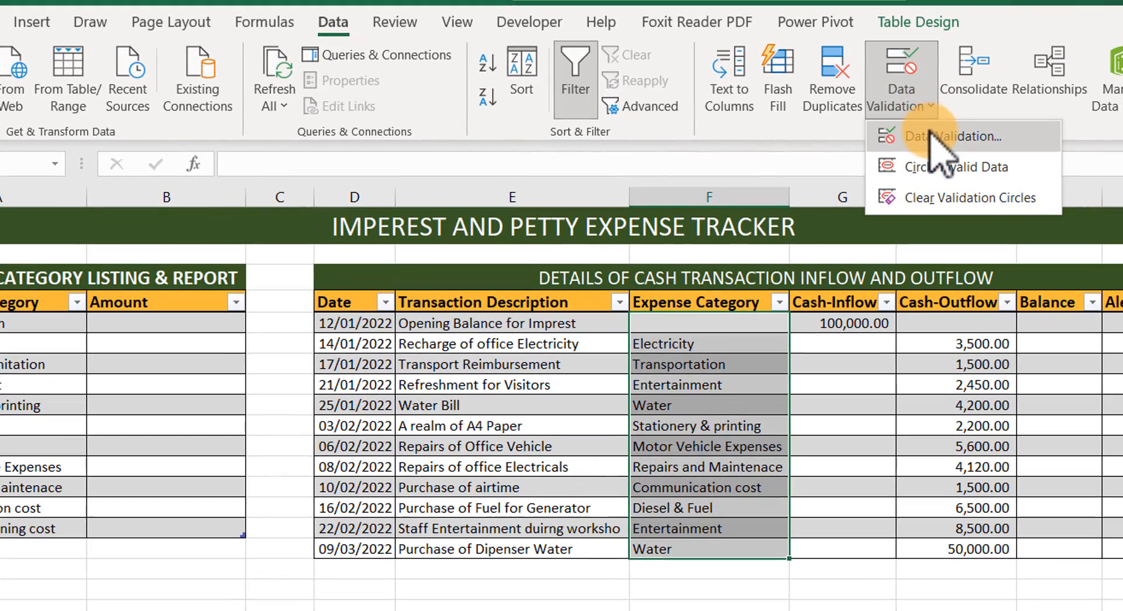
left_click(936, 141)
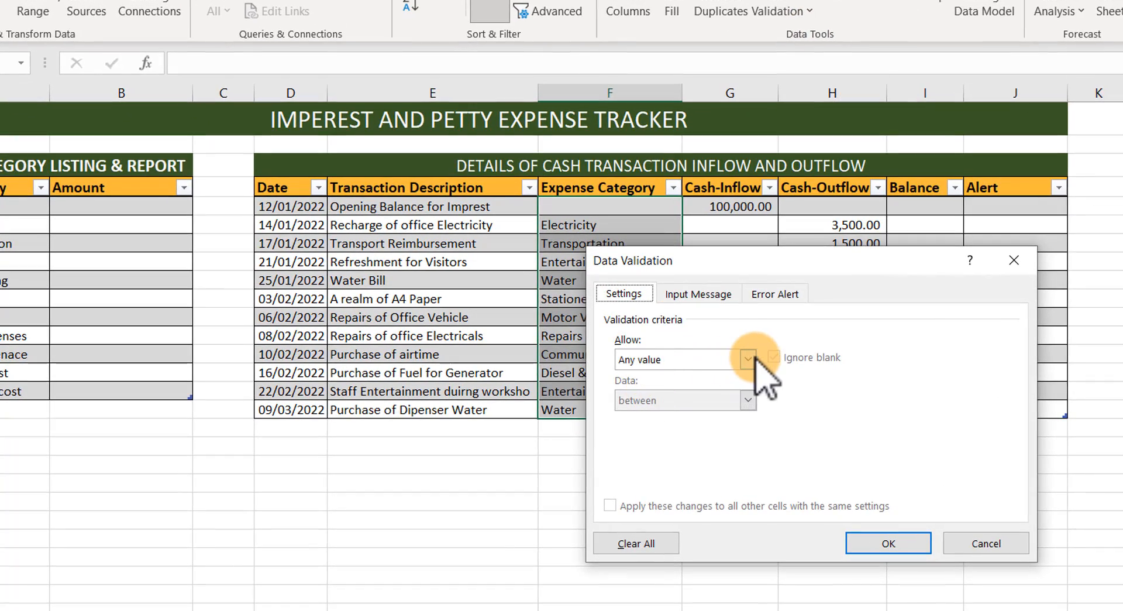
left_click(749, 359)
left_click(673, 418)
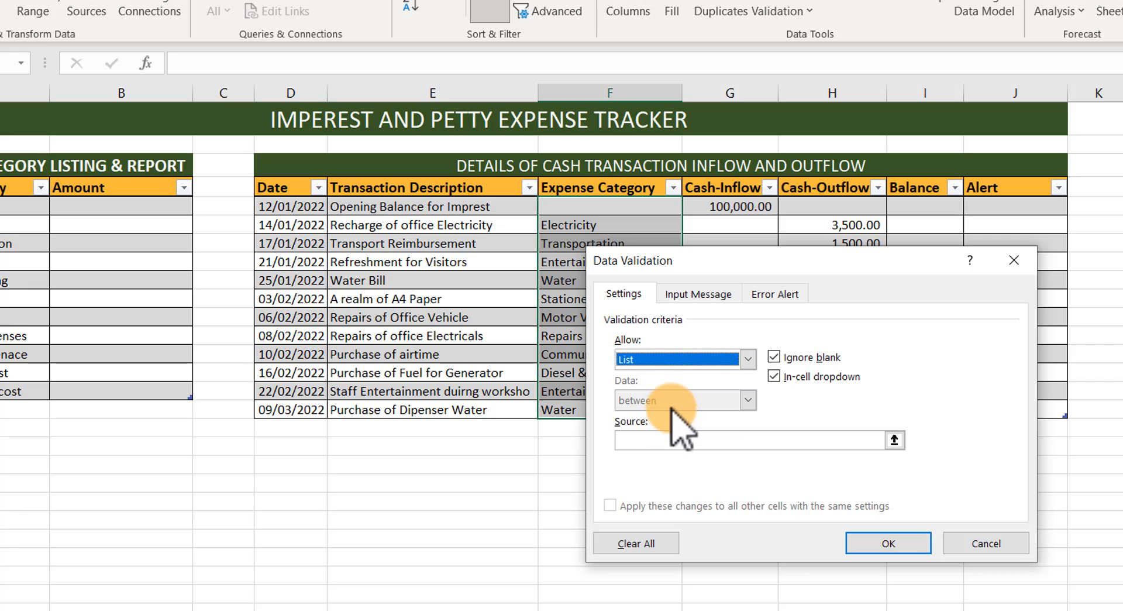
- Use the named range ExpCatgory as the validation list source and apply the rule
left_click(635, 439)
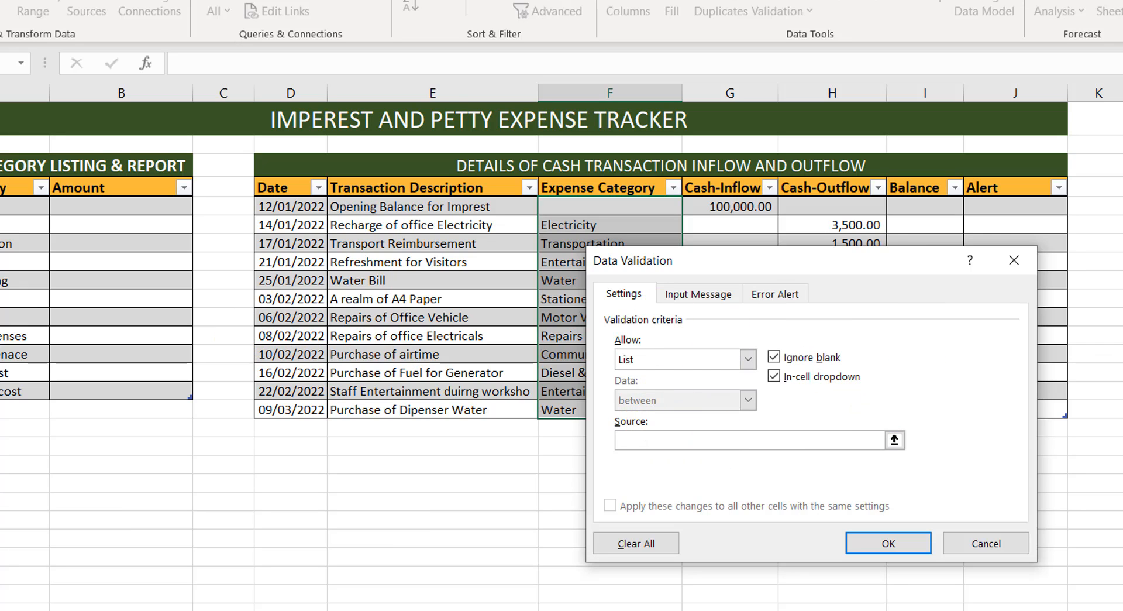
key("F3")
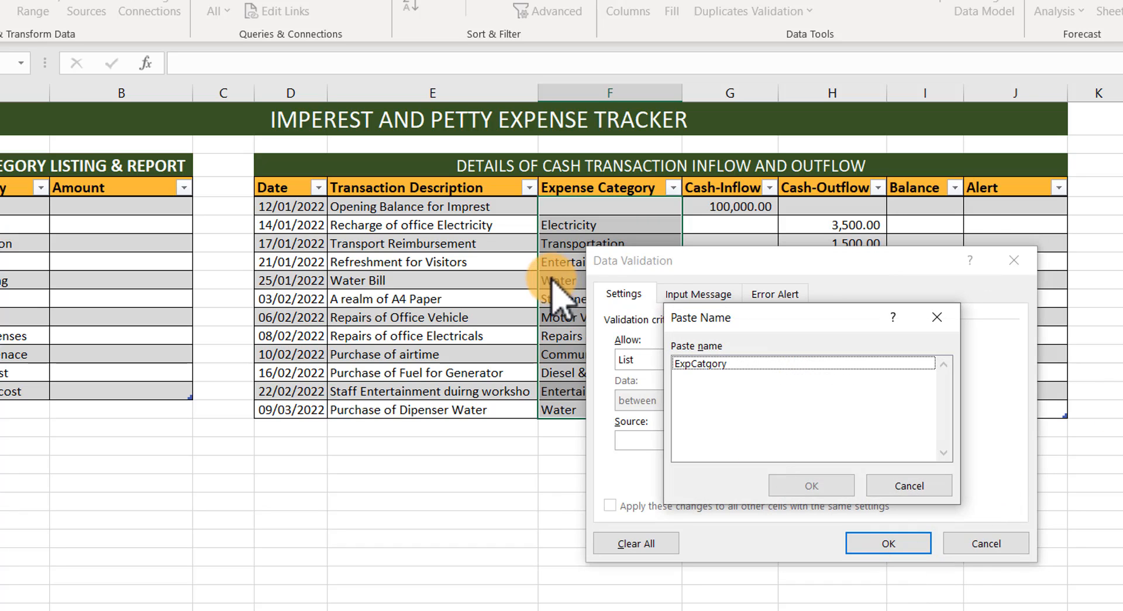
left_click(702, 364)
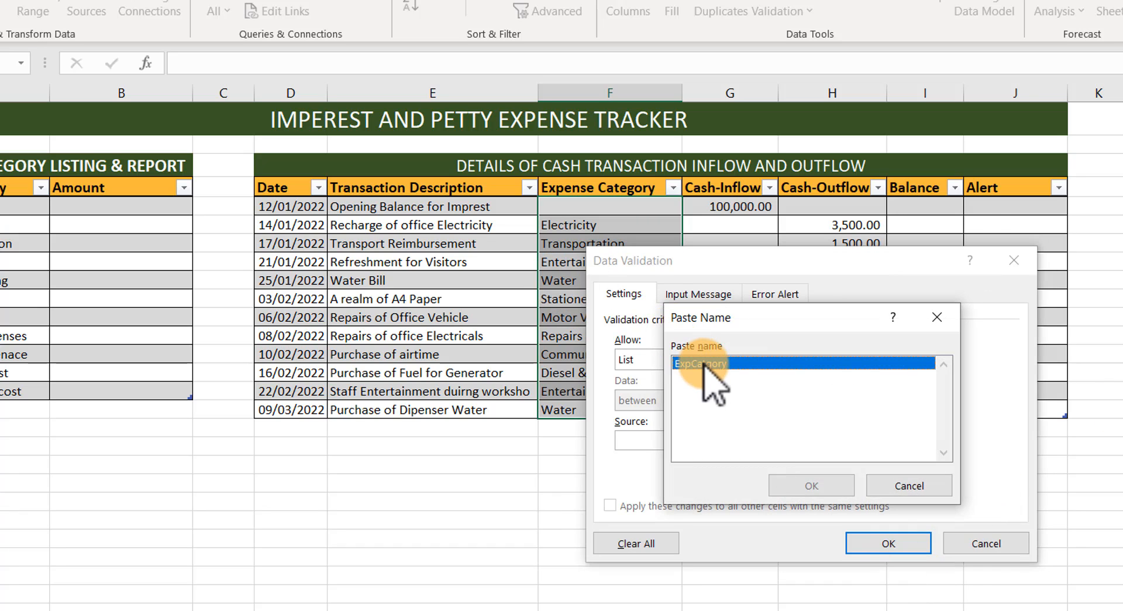
left_click(813, 487)
left_click(888, 544)
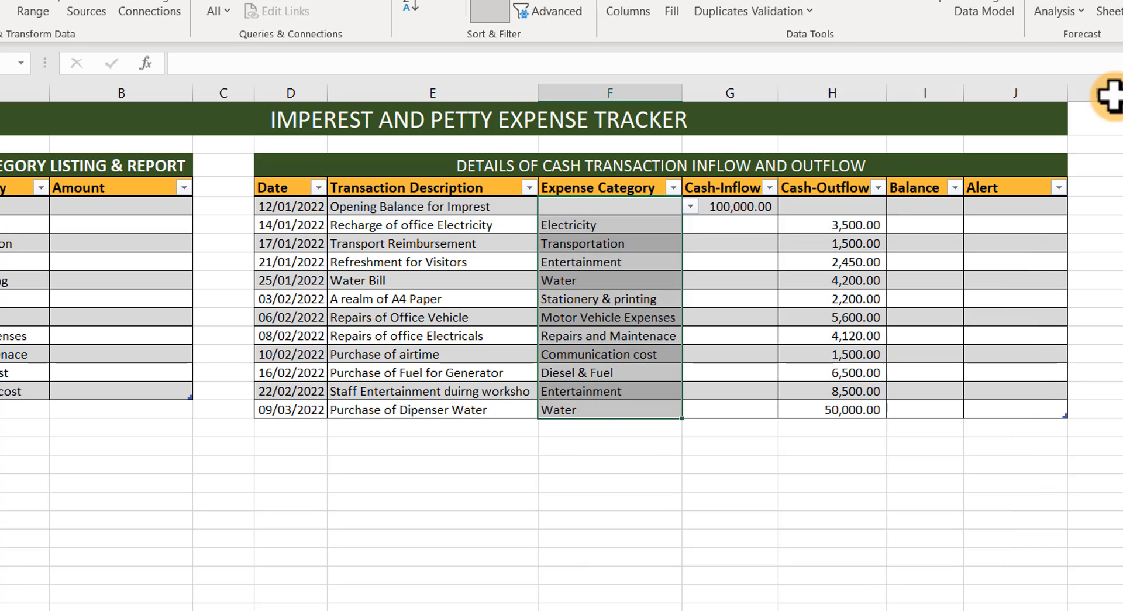
- Check the expense category choices offered by the new dropdown list in F6
left_click(644, 240)
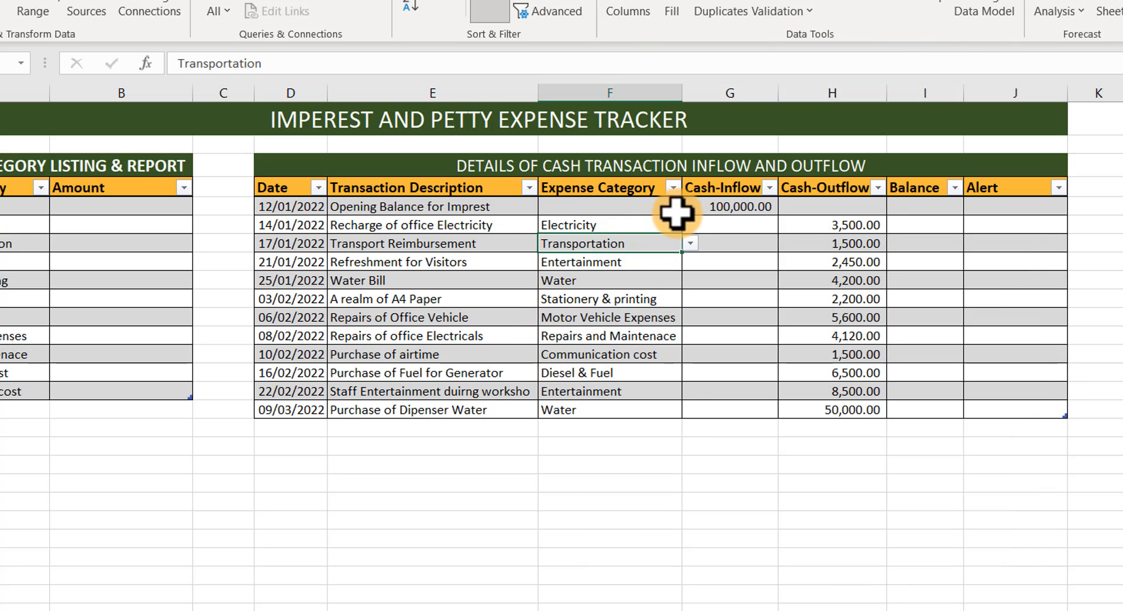
left_click(674, 220)
left_click(690, 225)
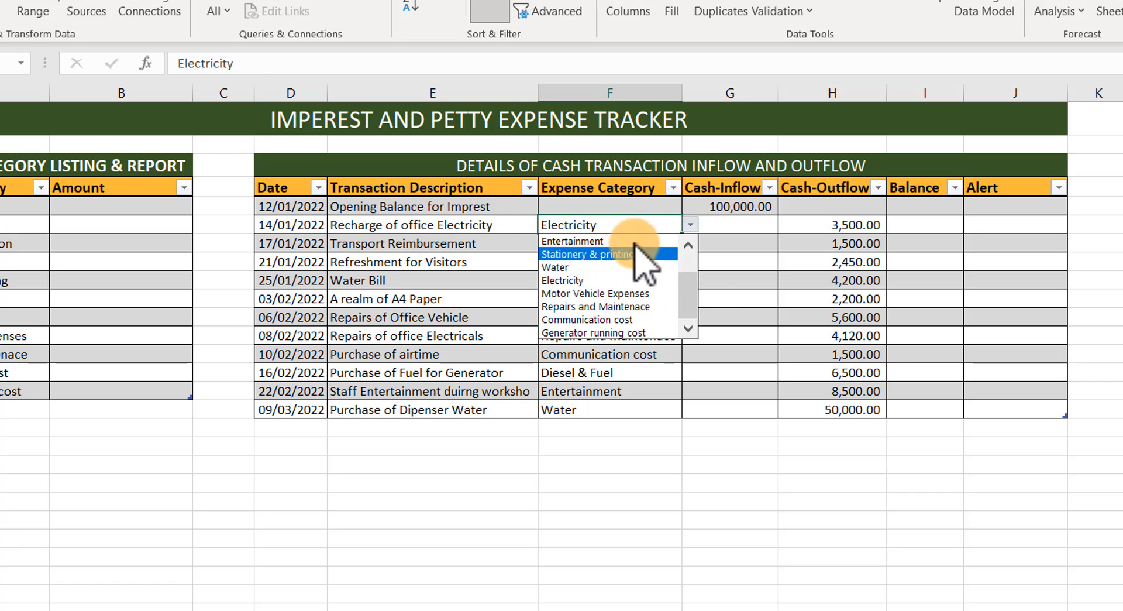
scroll(691, 275, "up", 3)
scroll(690, 258, "down", 3)
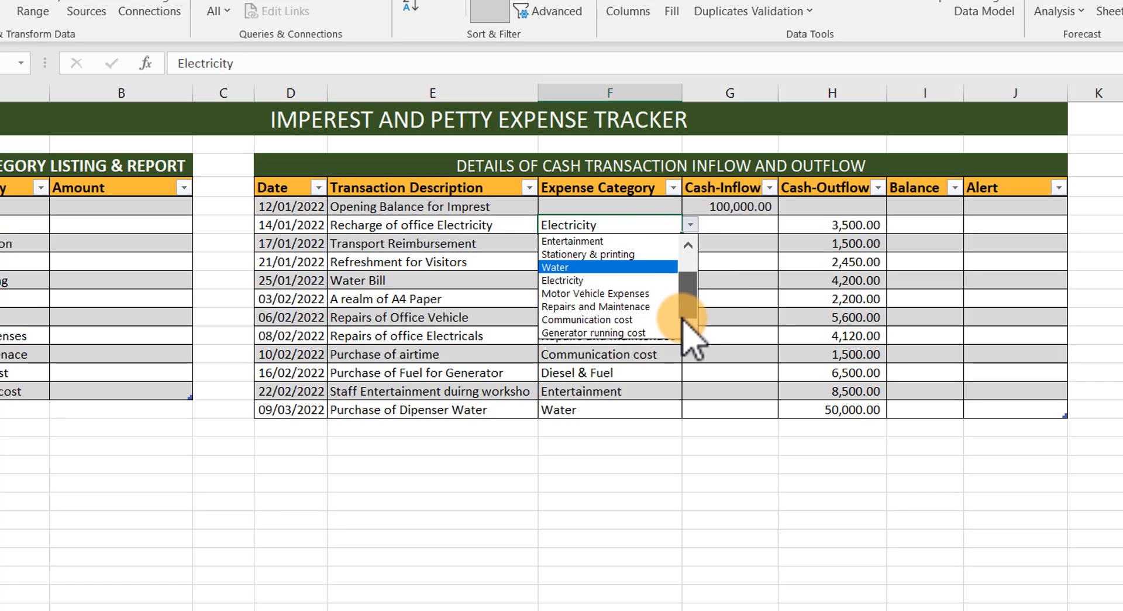
left_click(591, 205)
left_click(571, 210)
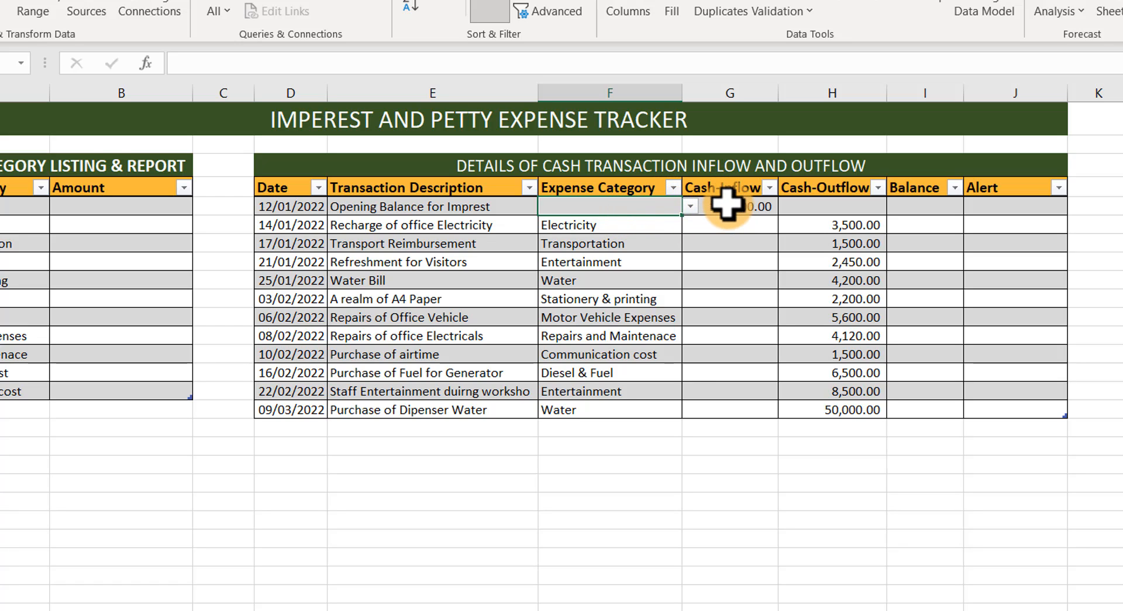
left_click(633, 303)
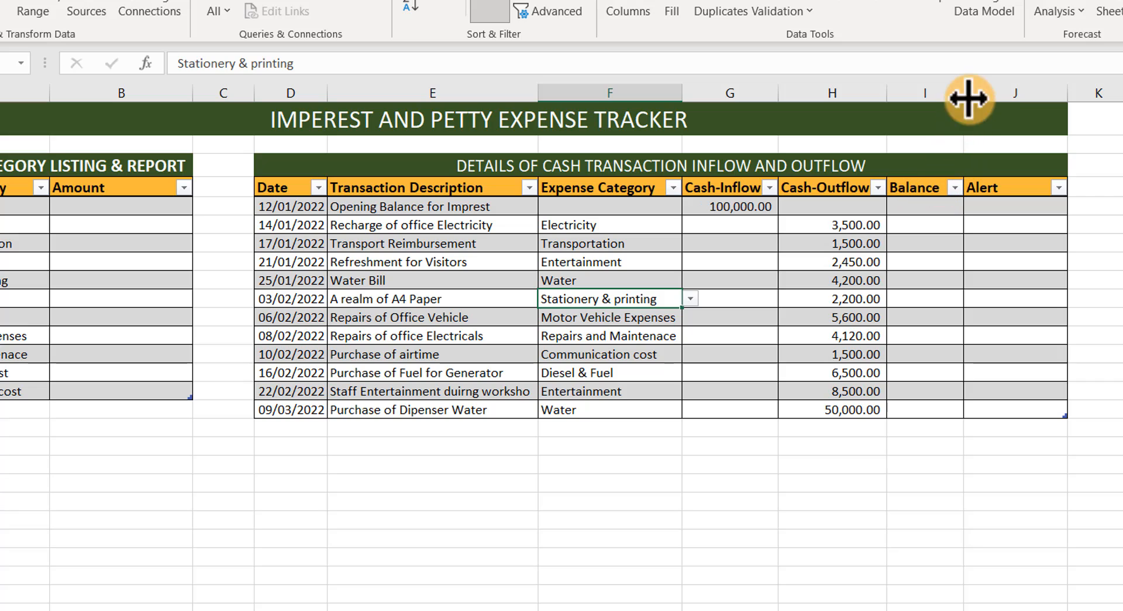
- Widen the Balance column slightly and enter =SUM([@[Cash-Inflow]],-[@[Cash-Outflow]]) in I5
left_click_drag(963, 89, 983, 89)
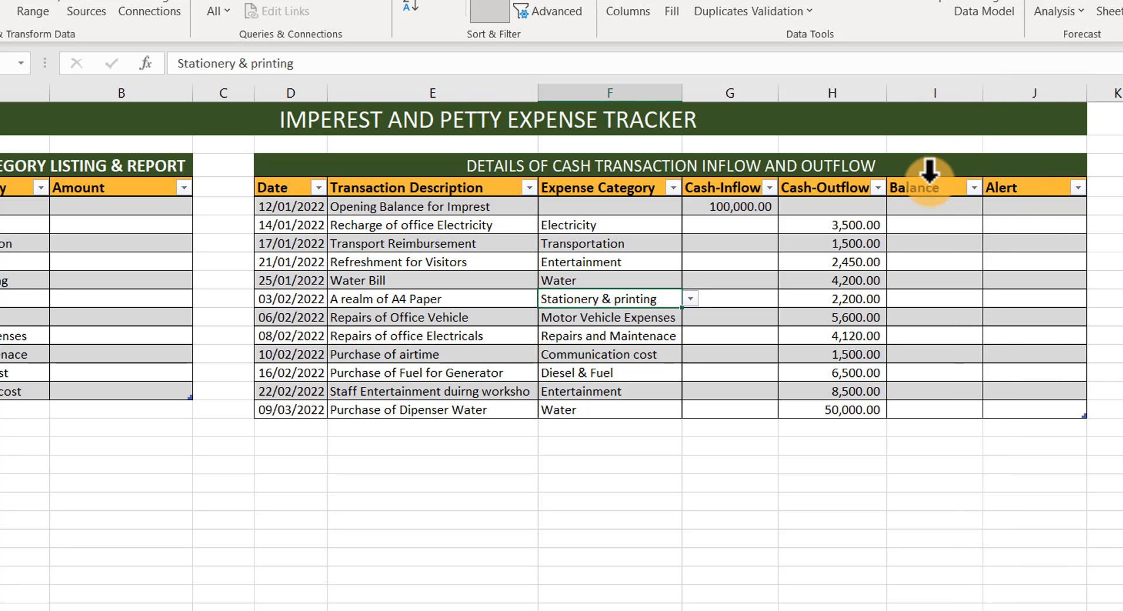
left_click(915, 207)
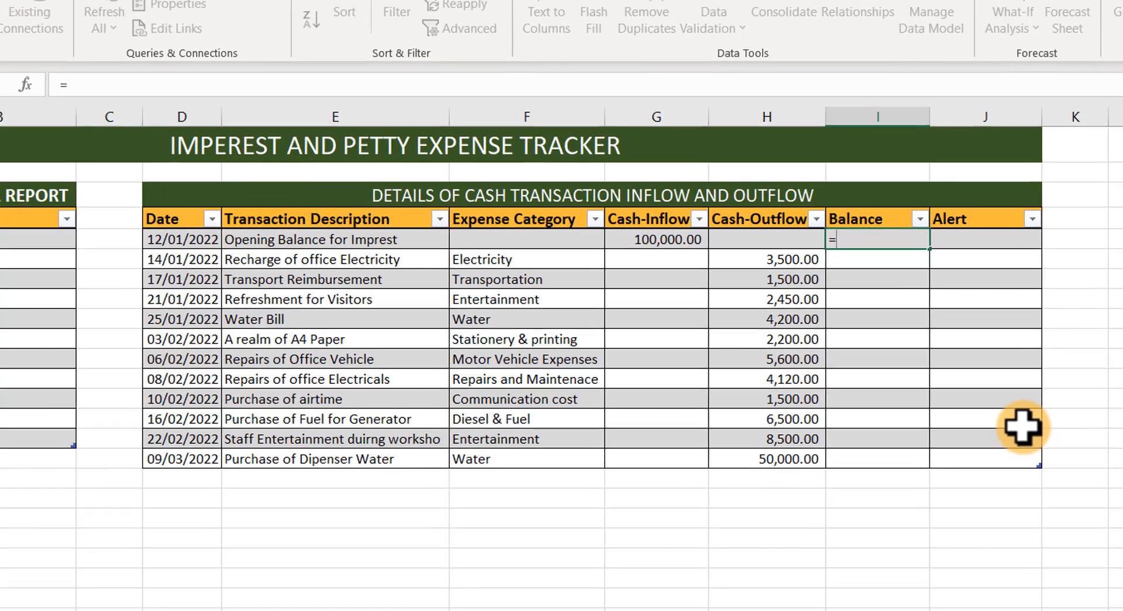
type("=sum")
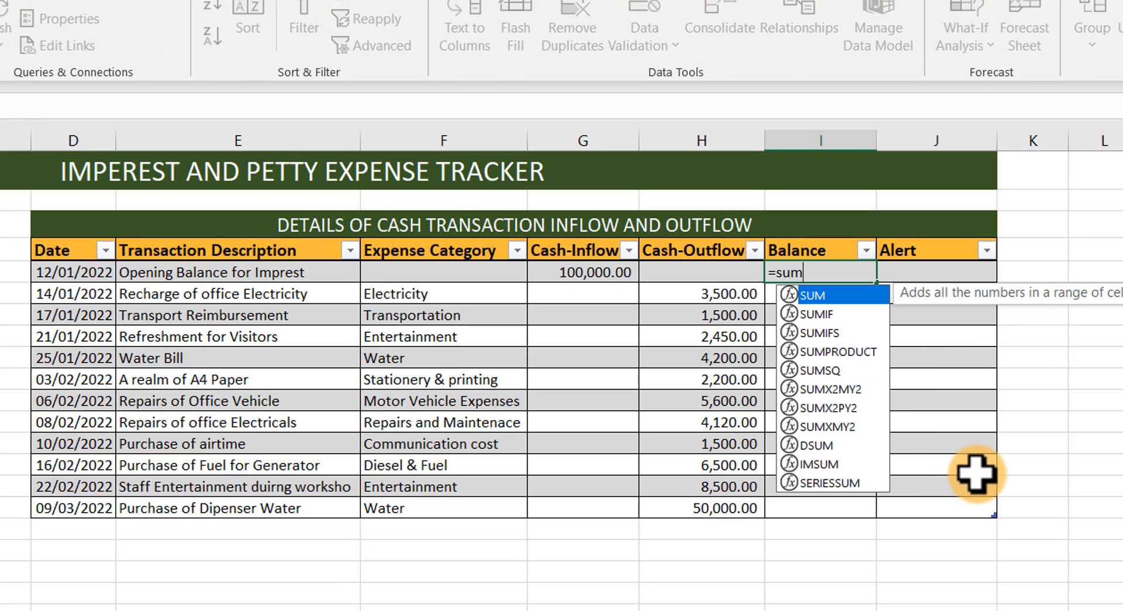
key("Tab")
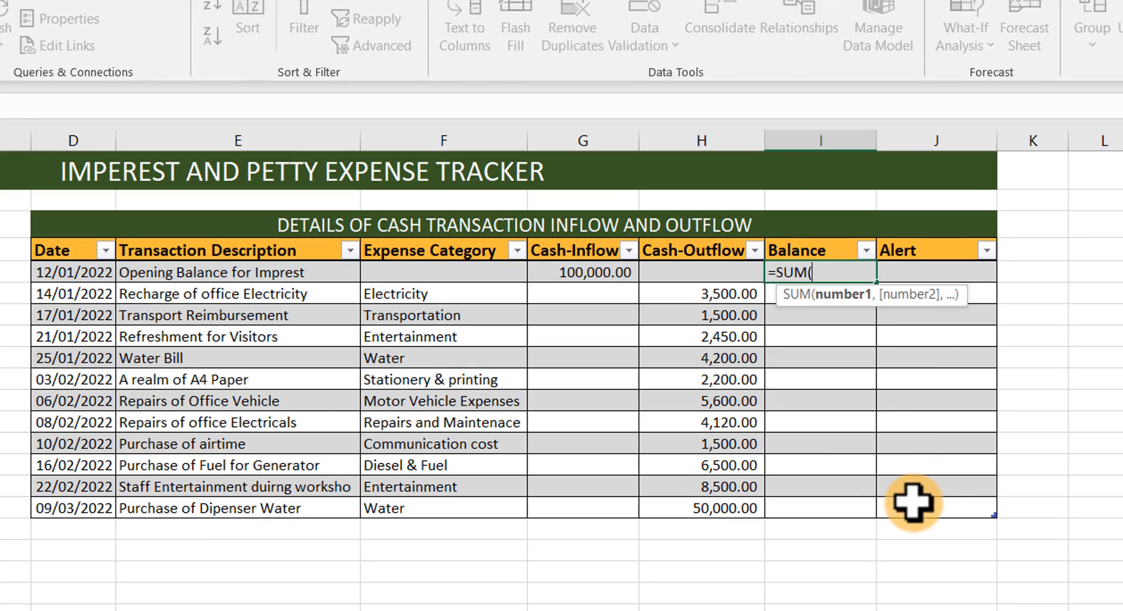
left_click(607, 273)
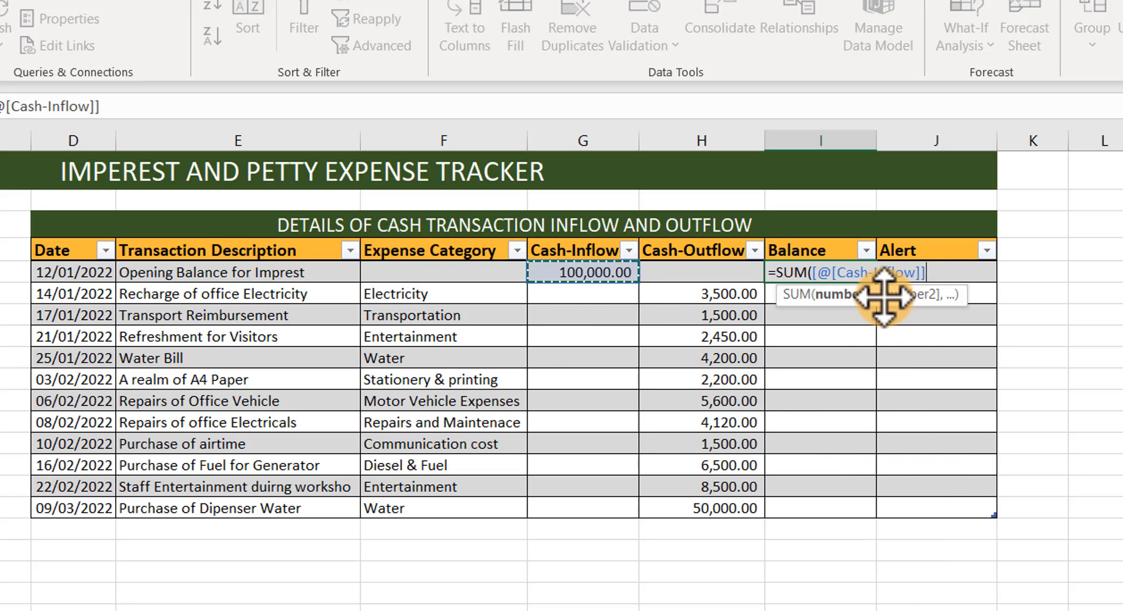
type(",-")
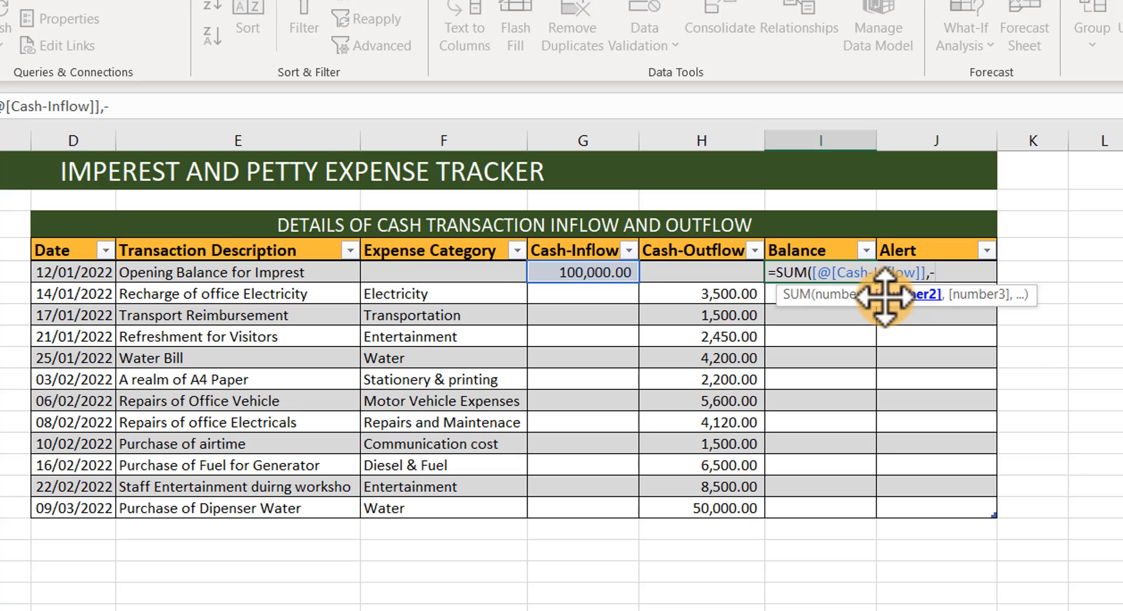
left_click(665, 273)
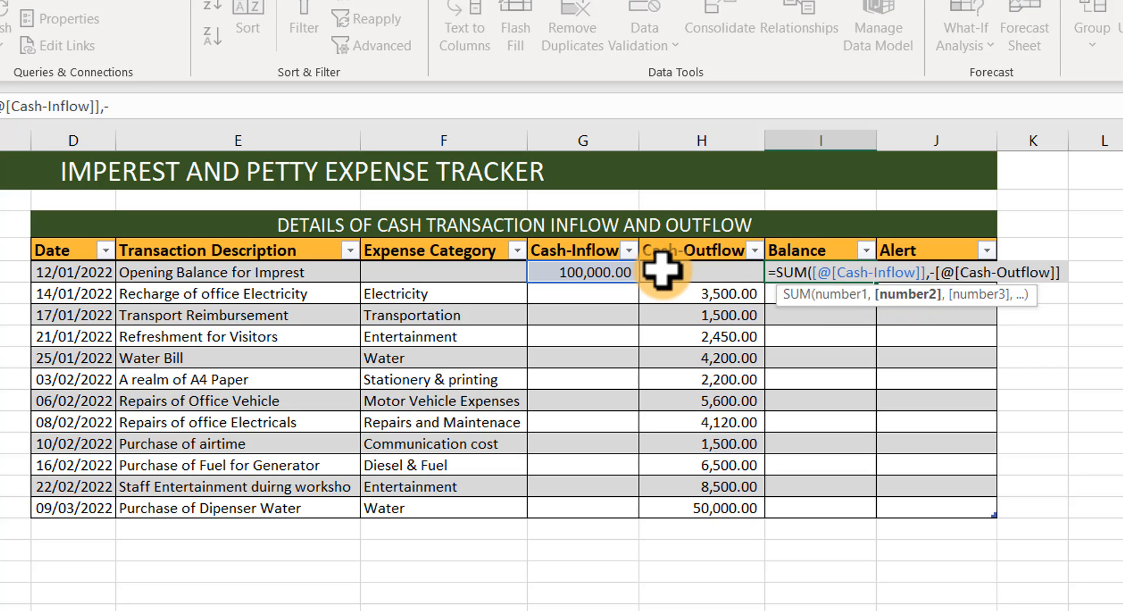
type(")")
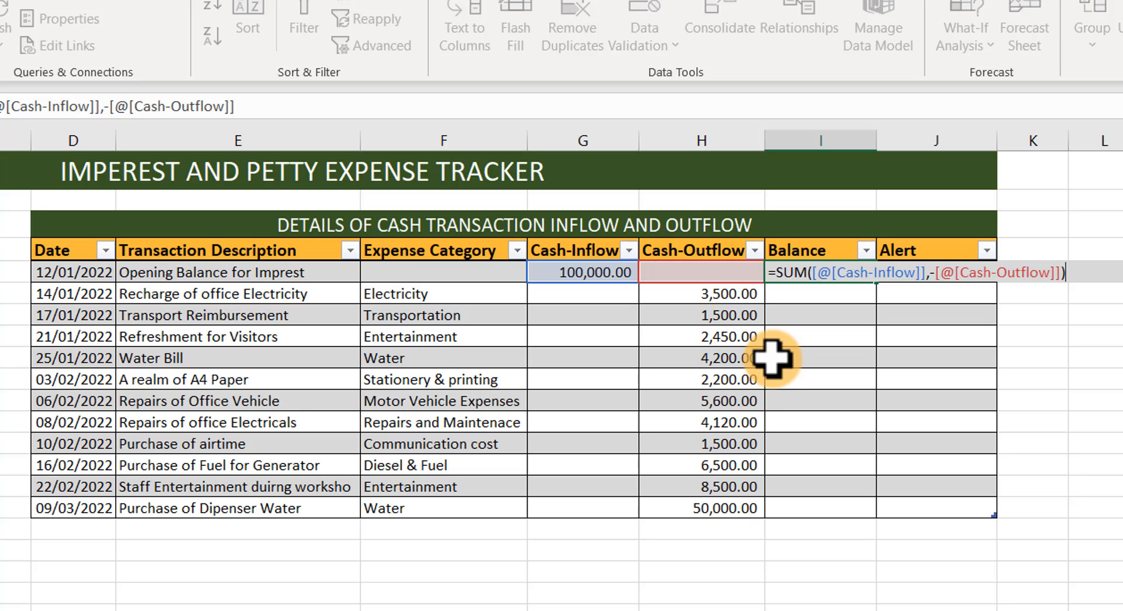
key("Return")
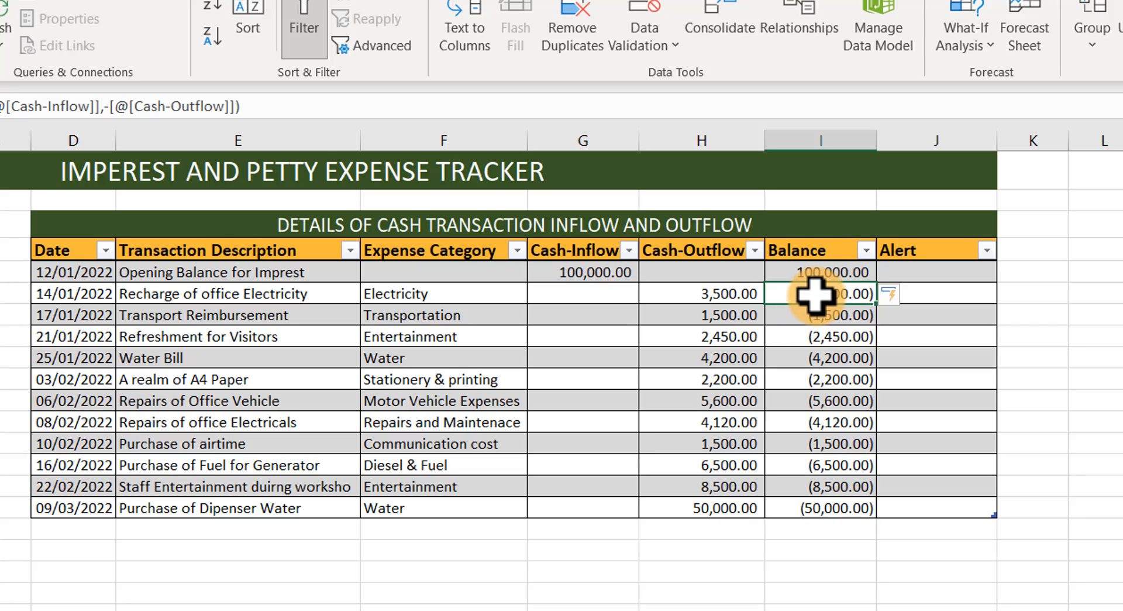
- Enter the running balance formula =SUM(I5,[@[Cash-Inflow]],-[@[Cash-Outflow]]) in I6 for the rest of the Balance column
type("=sum")
key("Tab")
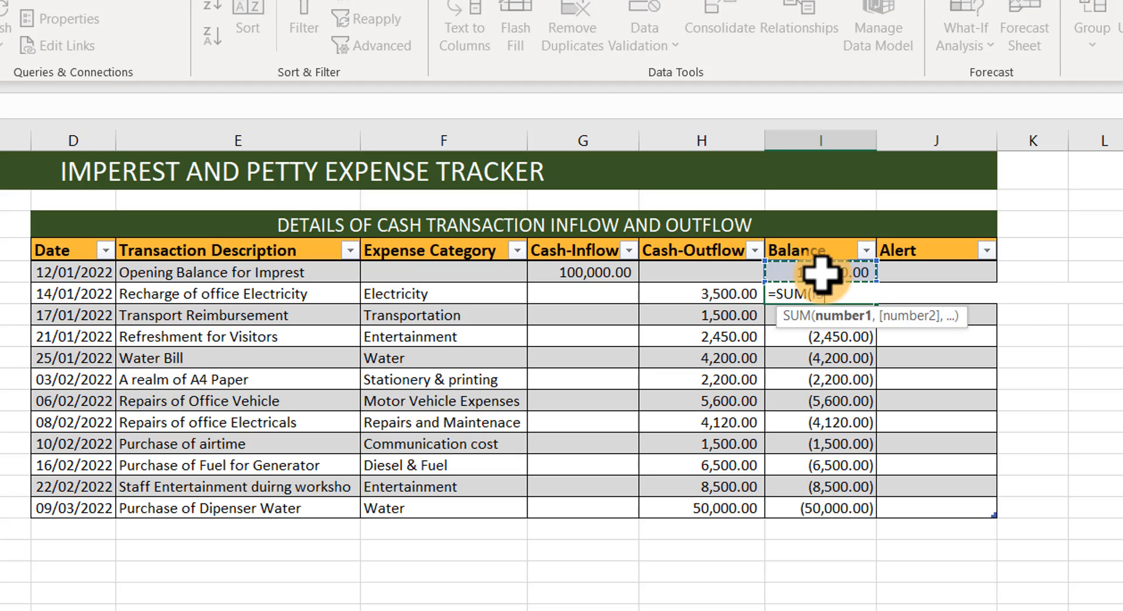
type(",")
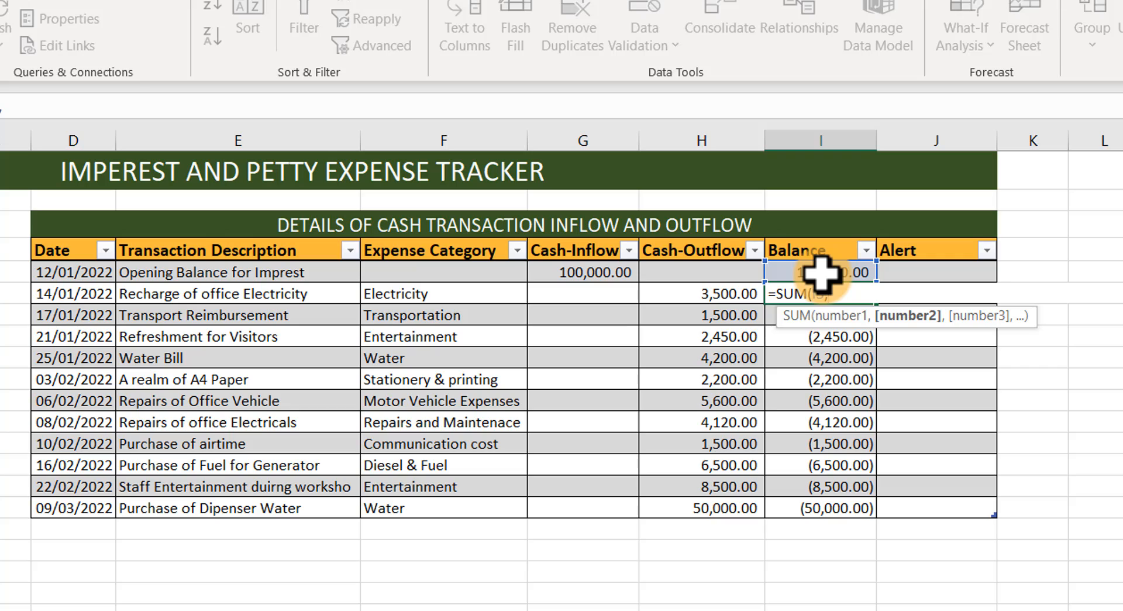
left_click(583, 295)
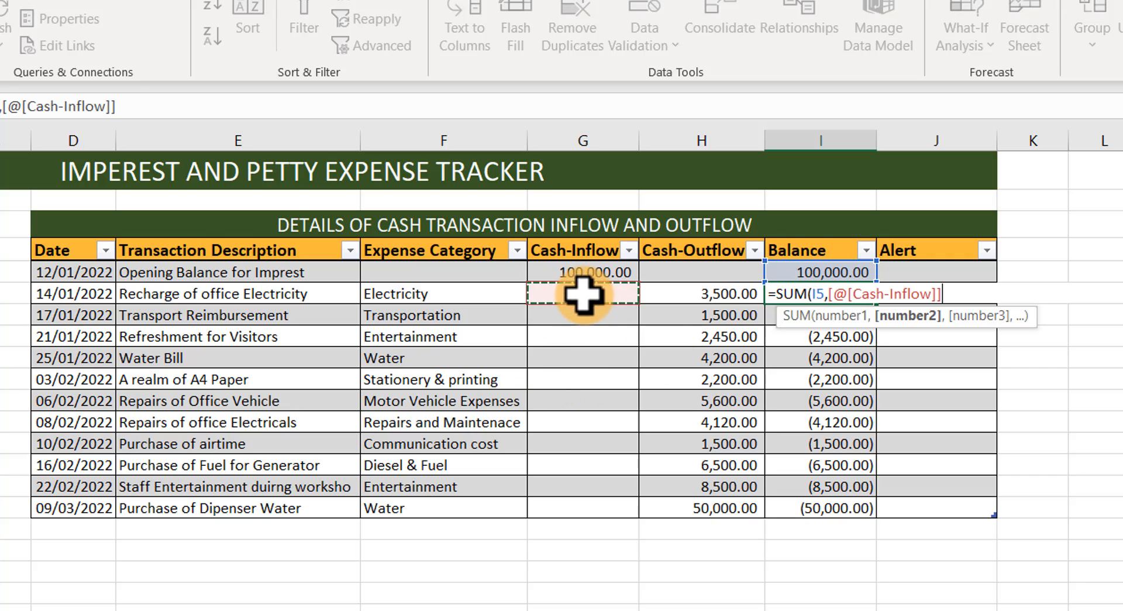
type(",")
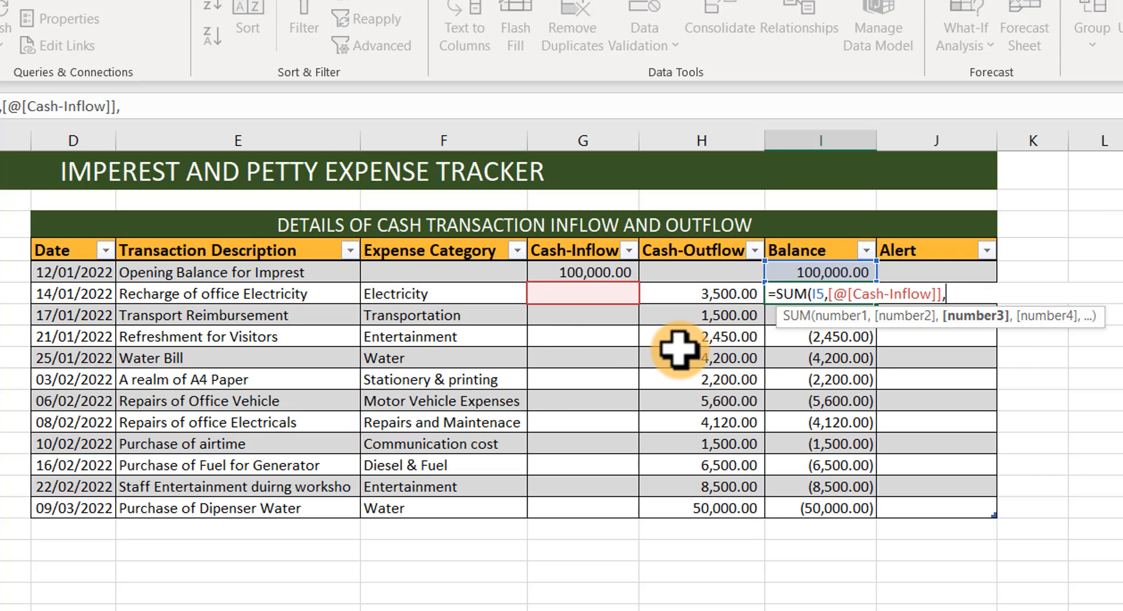
type("-")
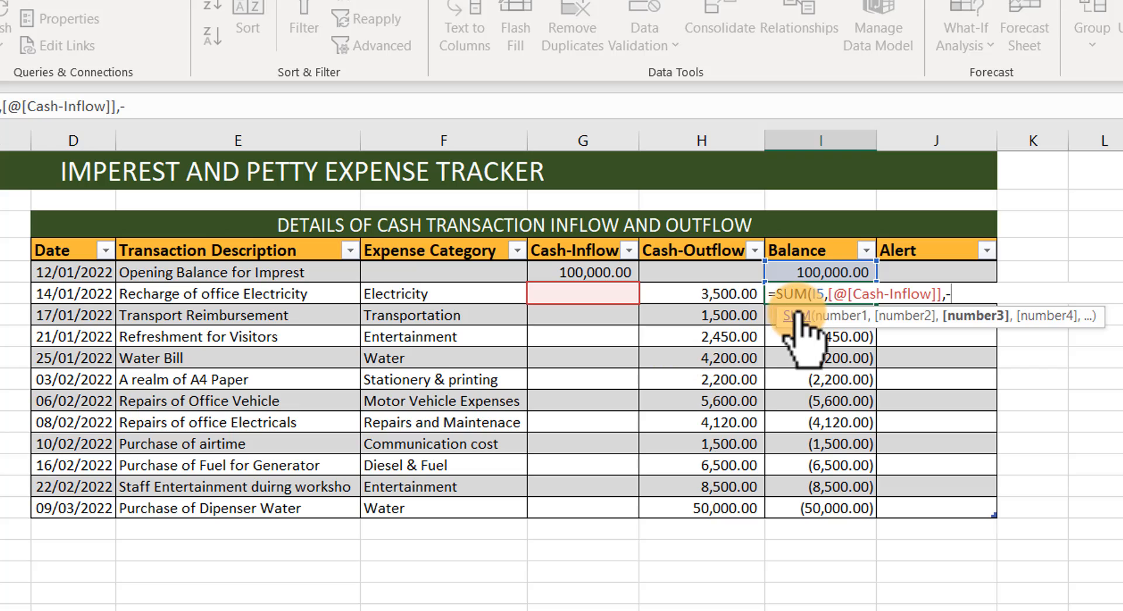
left_click(712, 292)
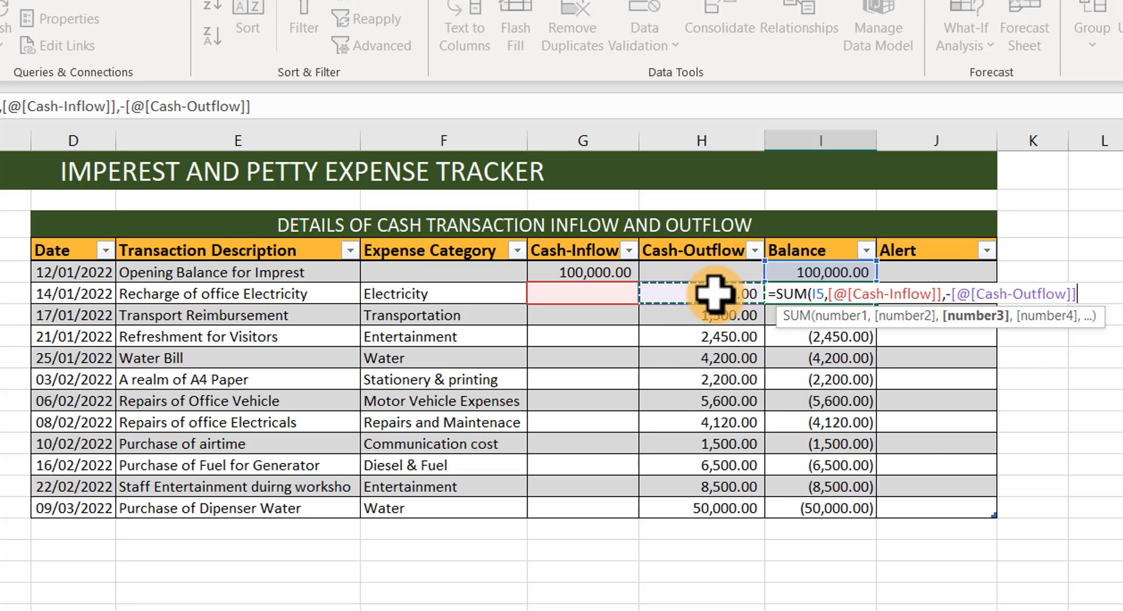
type(")")
key("Return")
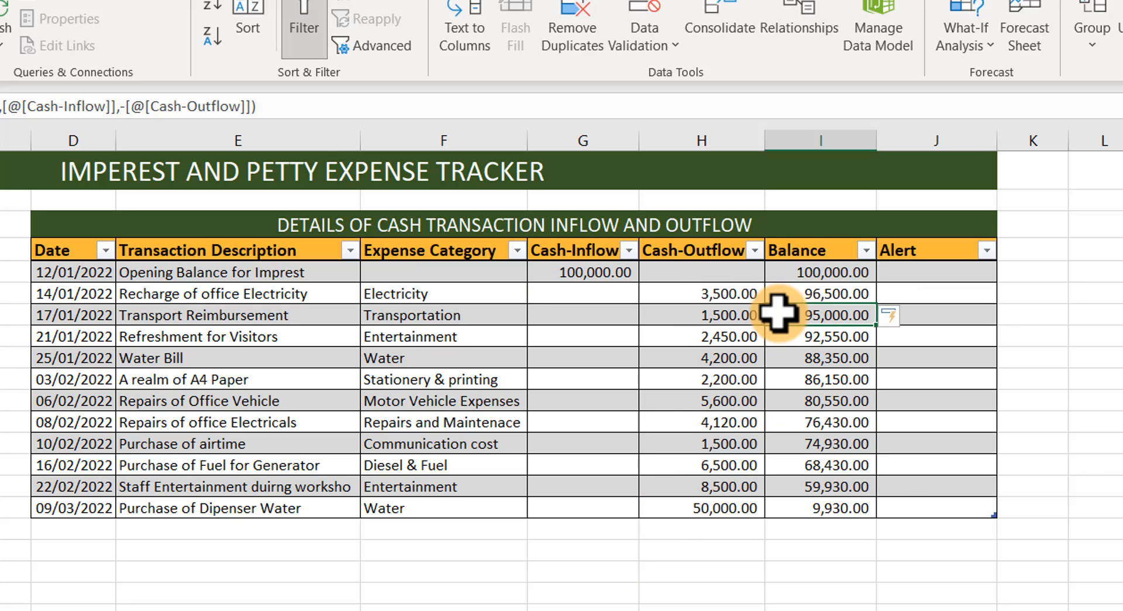
- Review the running balance against the opening balance and first cash outflow, and select the first Alert cell
left_click(822, 270)
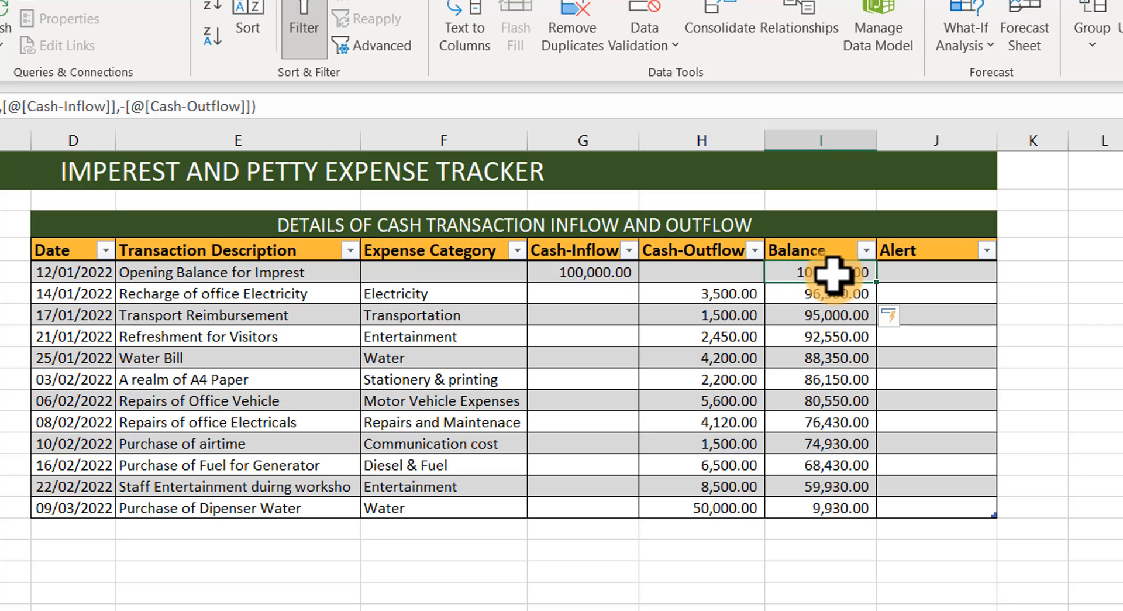
left_click(724, 295)
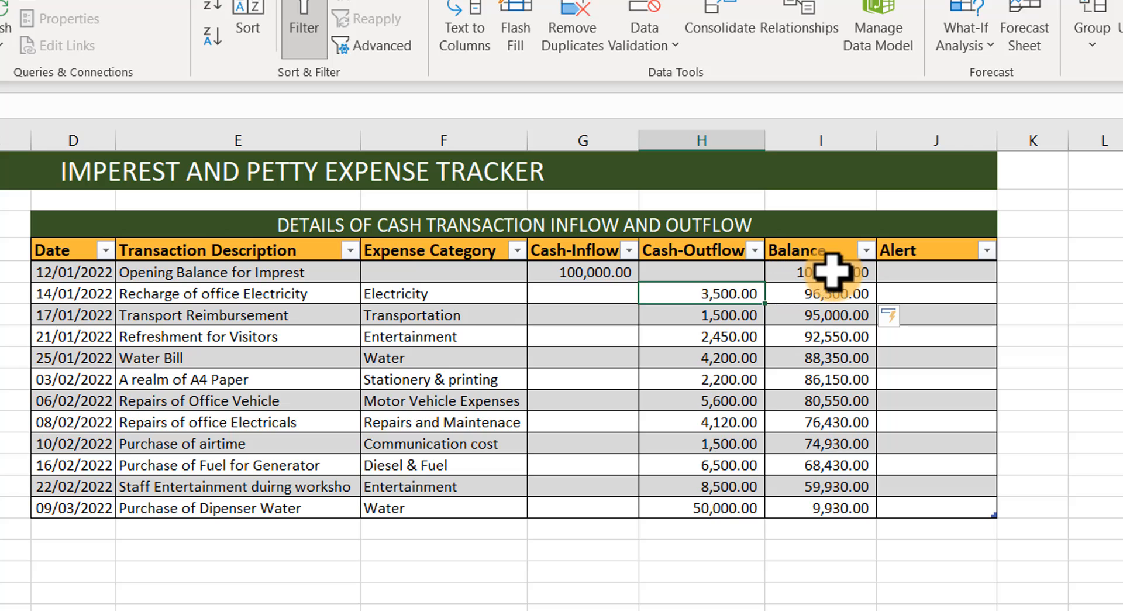
left_click(854, 296)
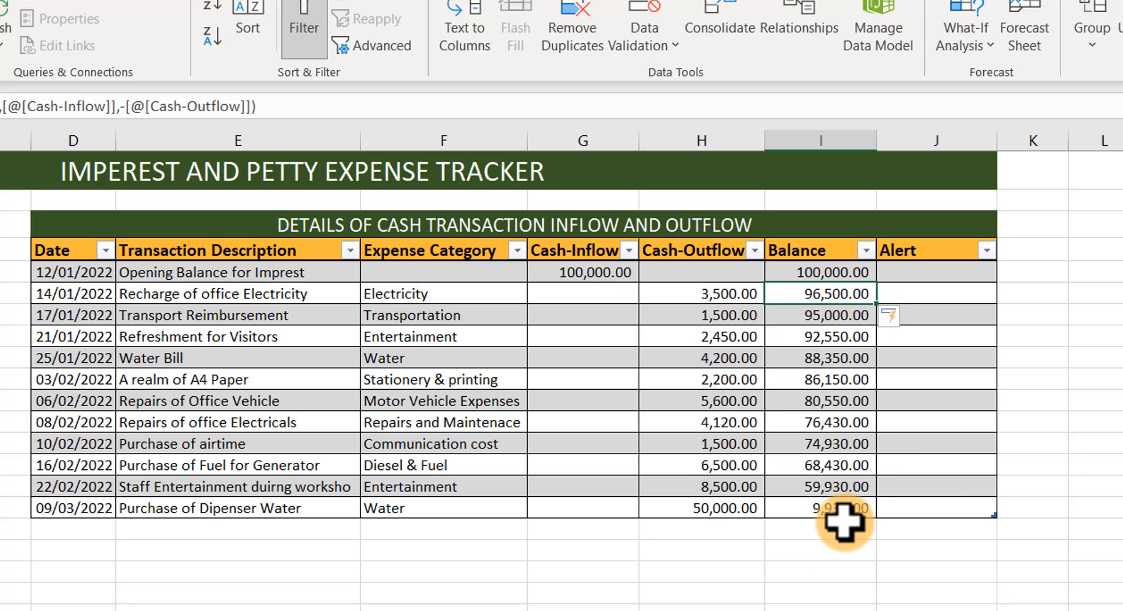
left_click(925, 272)
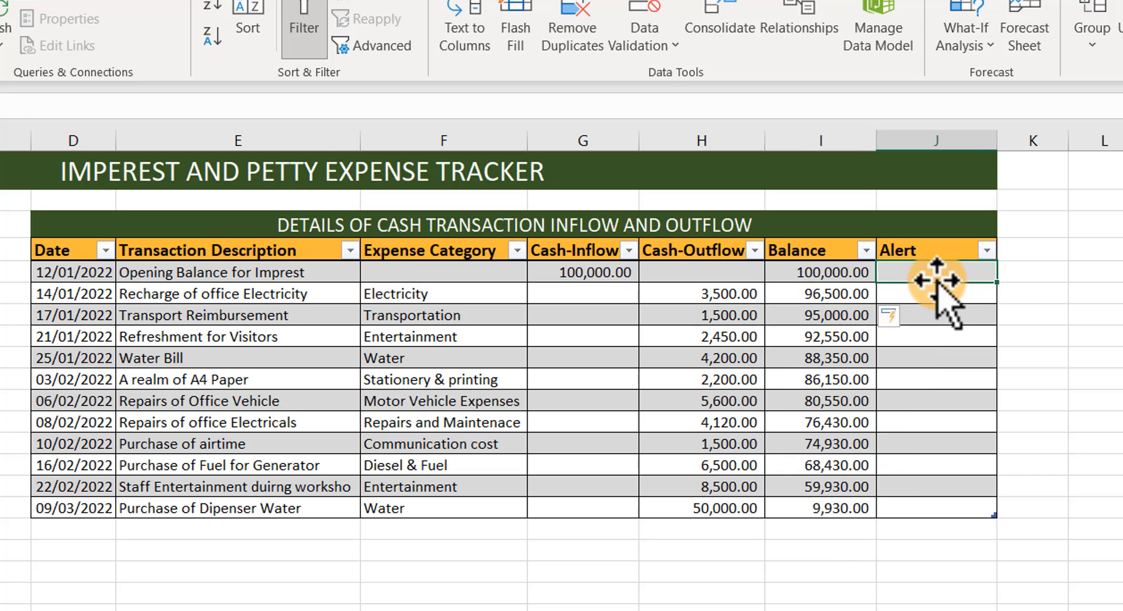
- Hide the header filter buttons on both the cash transaction table and the expense category table
left_click(896, 249)
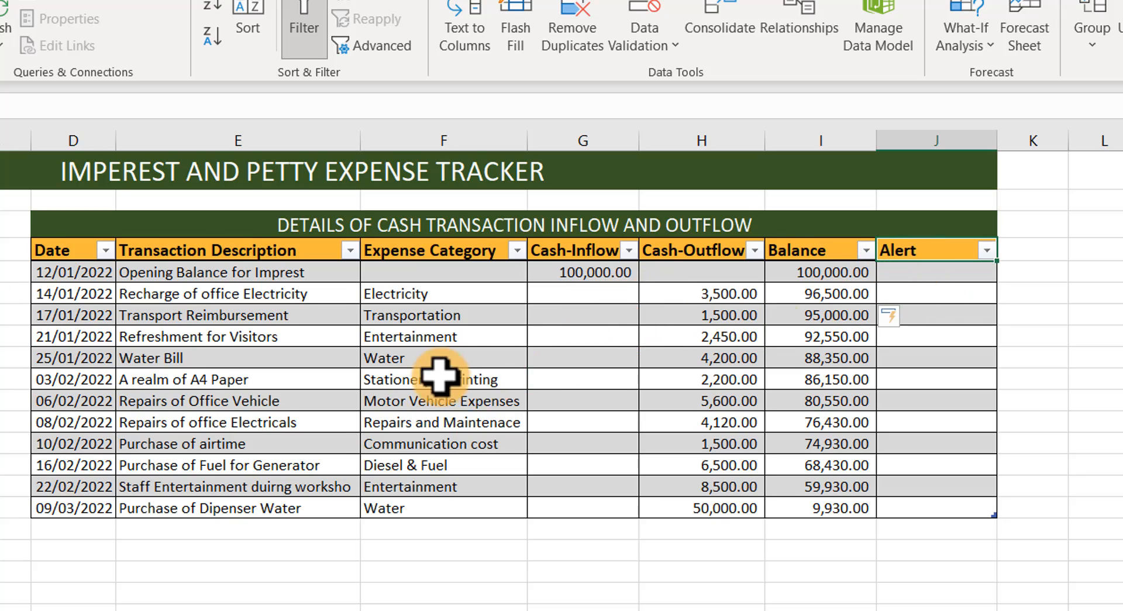
left_click(439, 358)
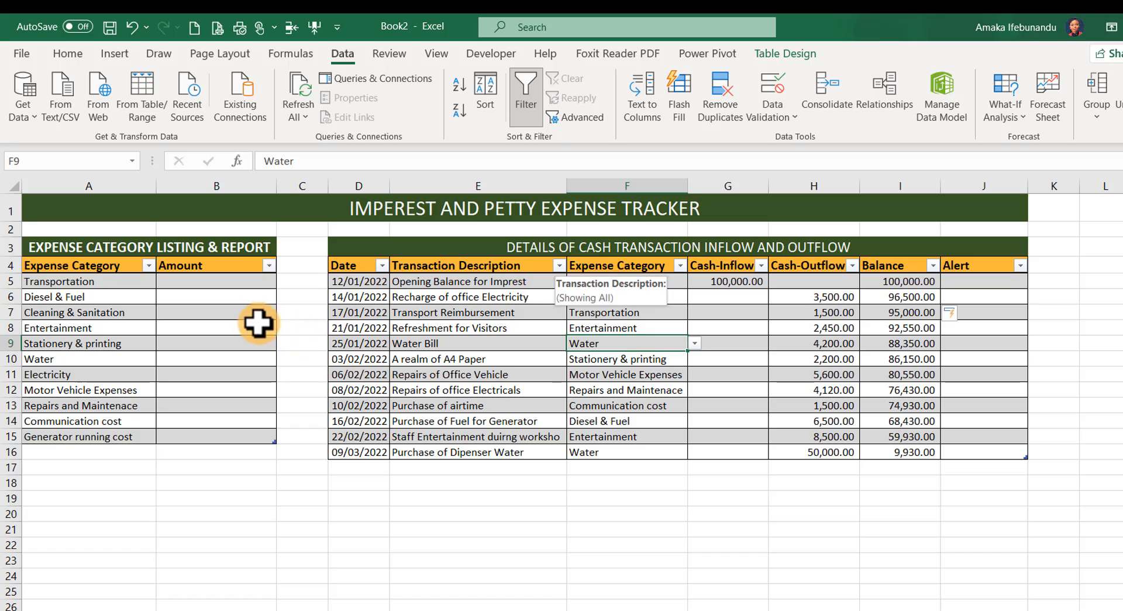
left_click(640, 391)
left_click(783, 54)
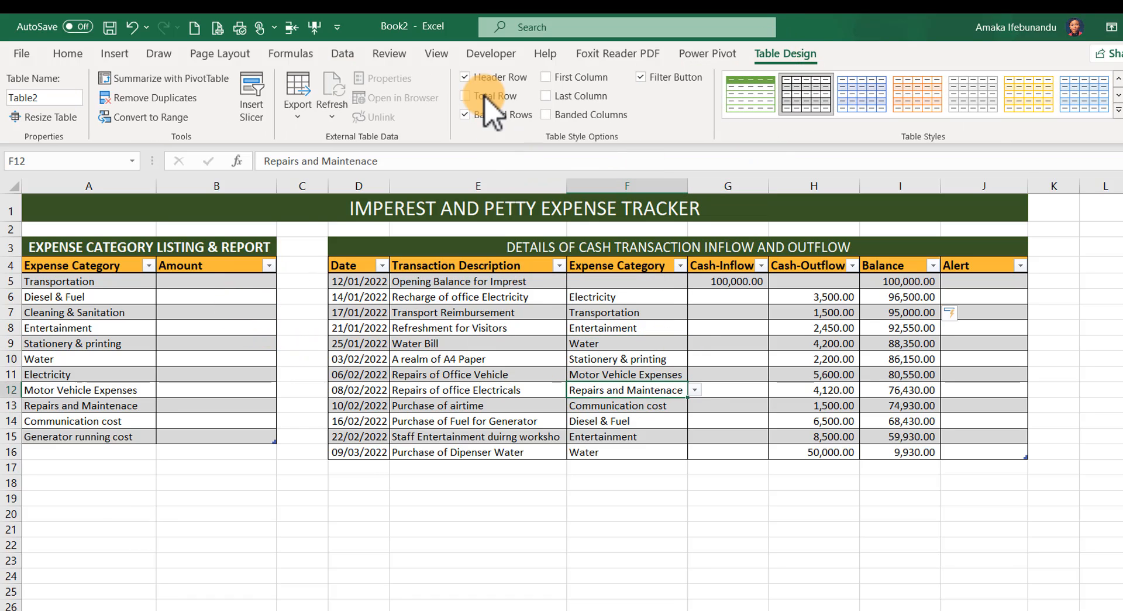
left_click(641, 77)
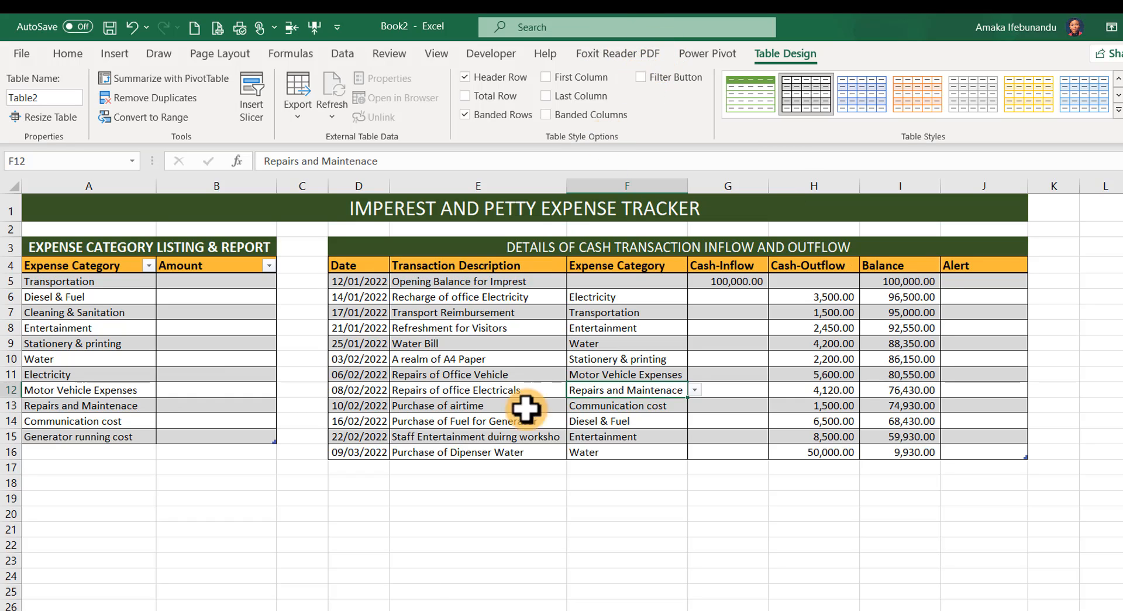
left_click(184, 361)
left_click(642, 77)
- Make the merged heading DETAILS OF CASH TRANSACTION INFLOW AND OUTFLOW bold
left_click(587, 308)
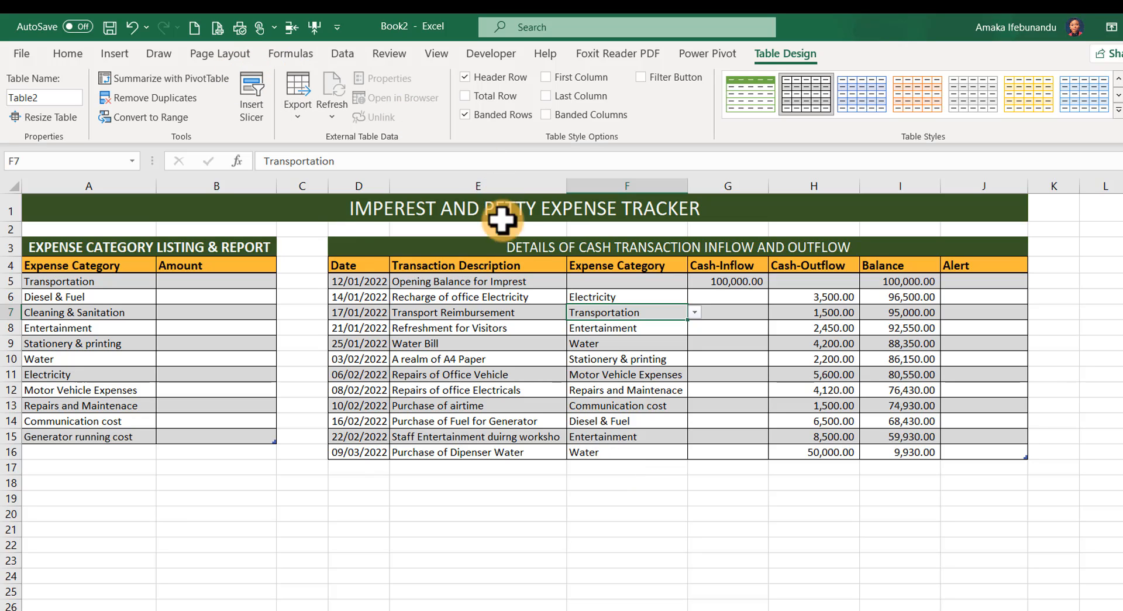
left_click(521, 245)
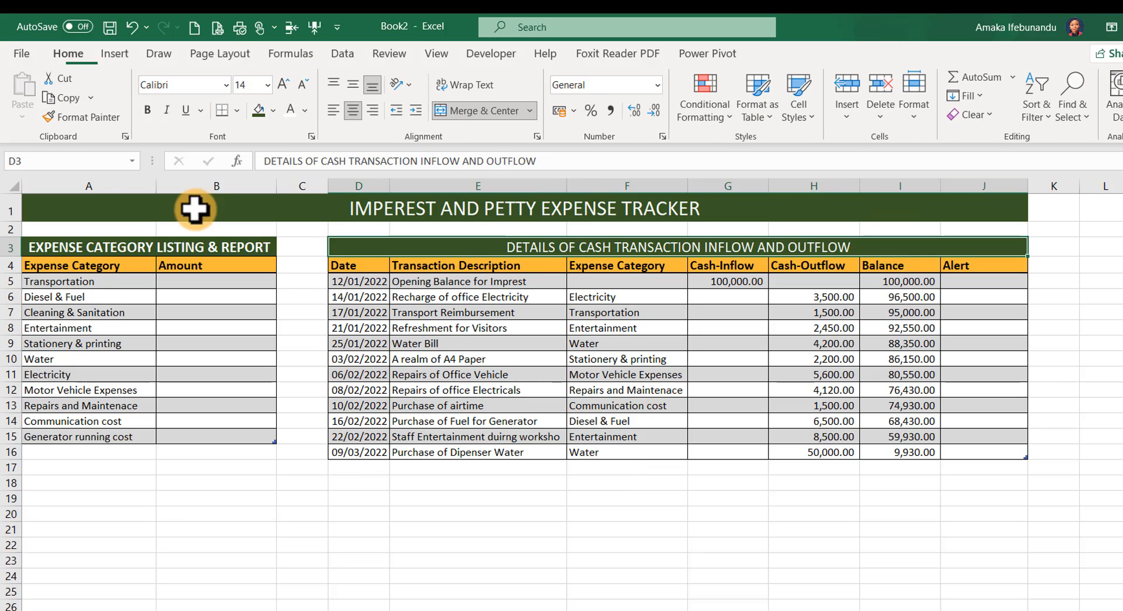
left_click(148, 110)
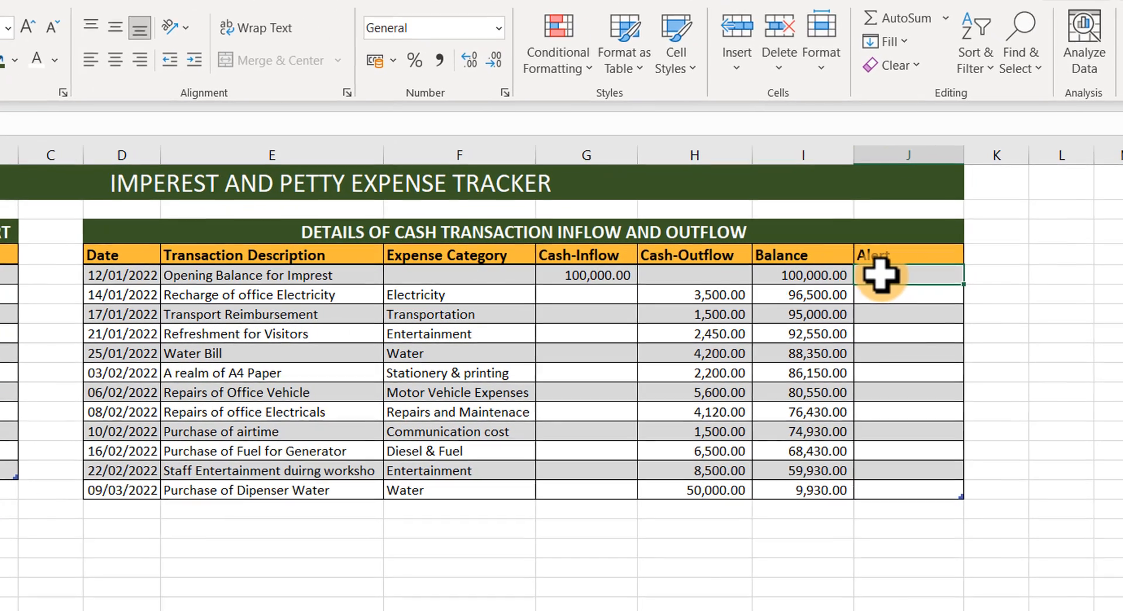
type("=")
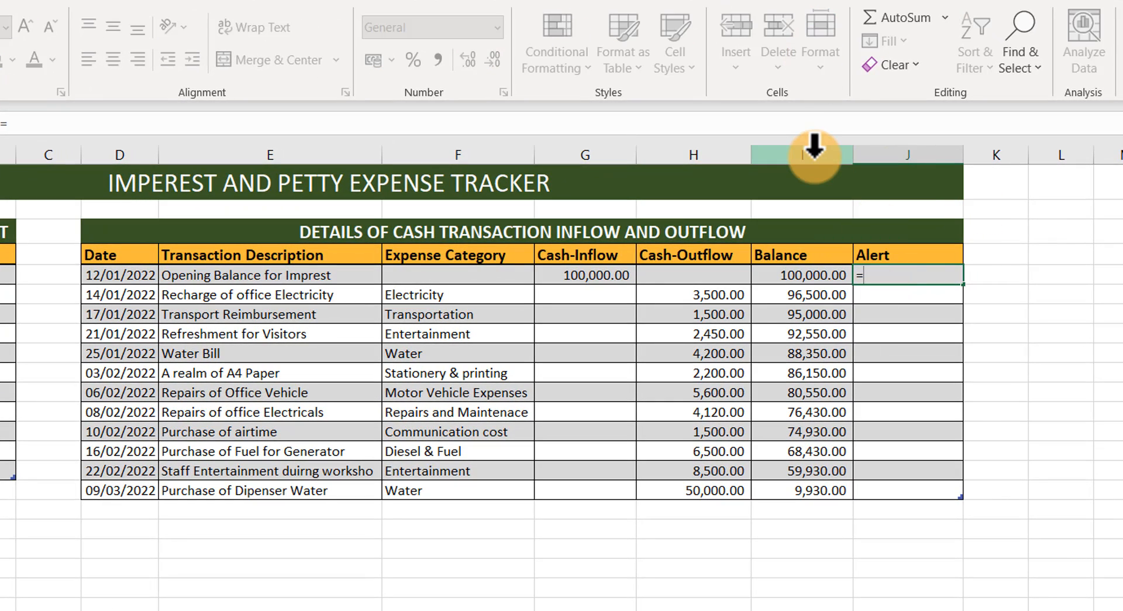
type("if")
key("Tab")
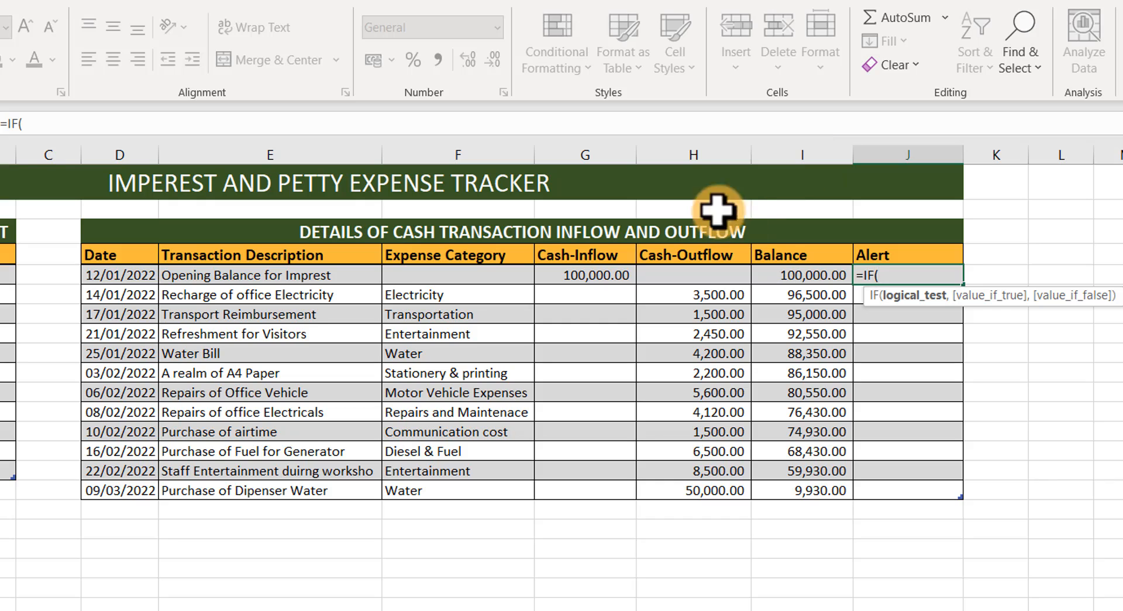
left_click(814, 275)
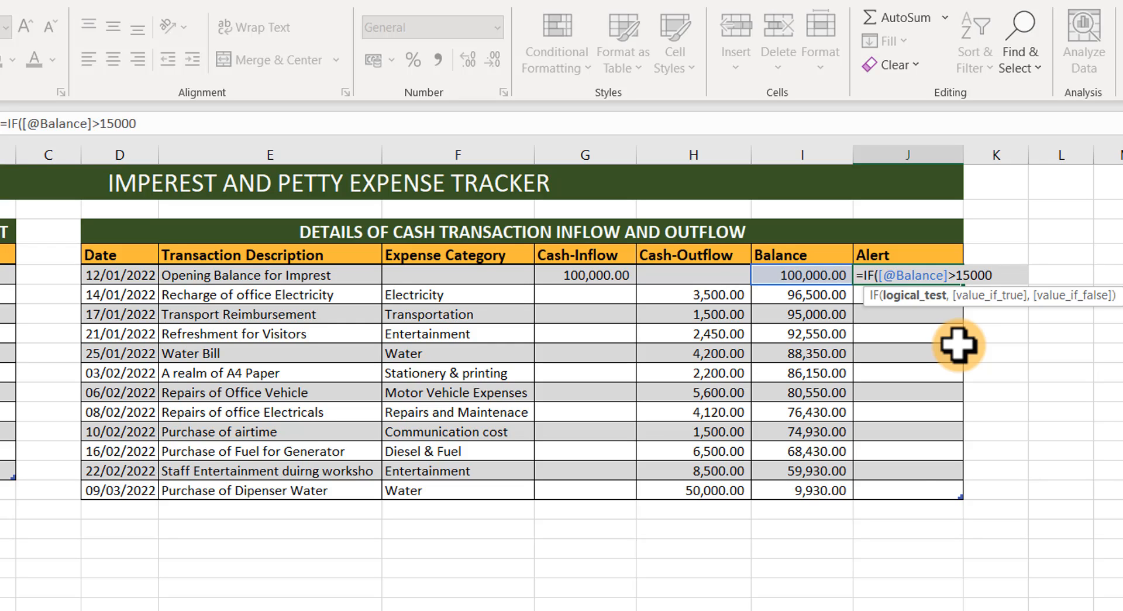
type(",\"Enough Cash")
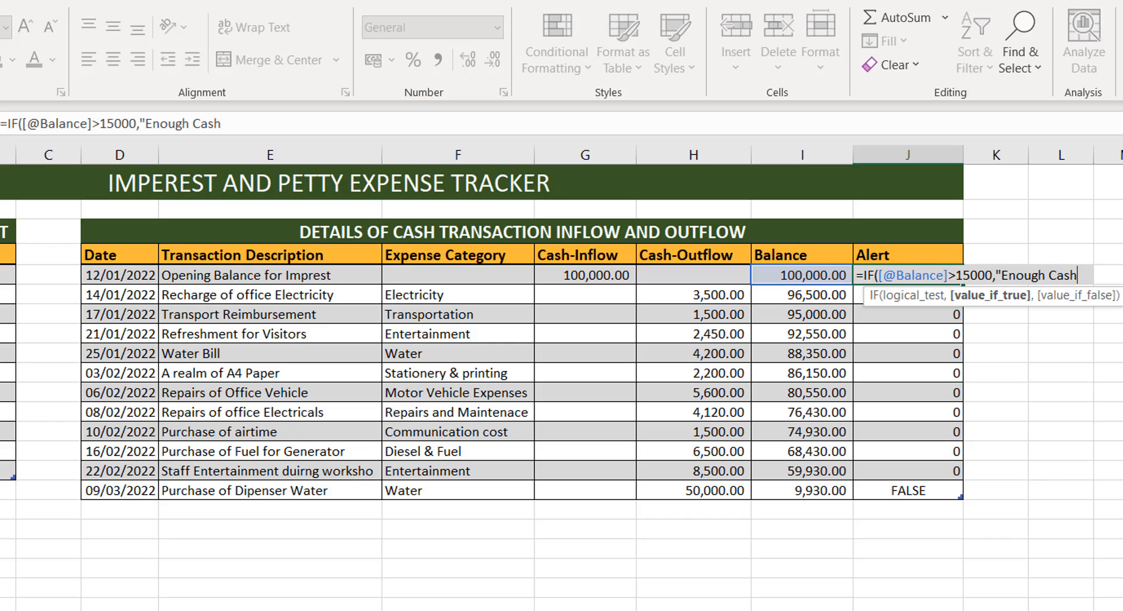
type("\",")
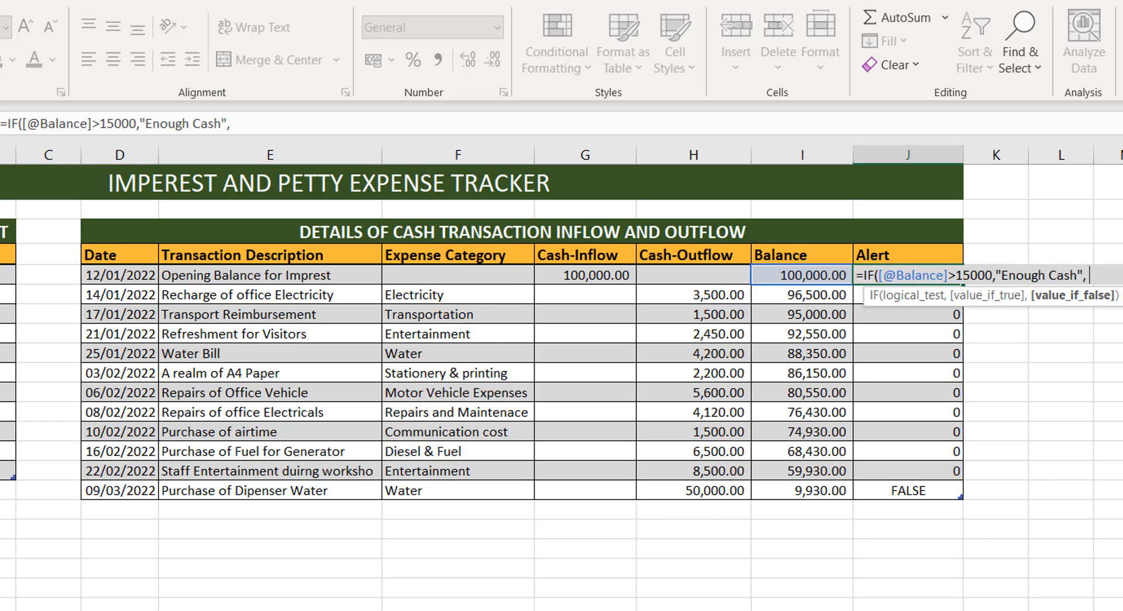
type("Lo")
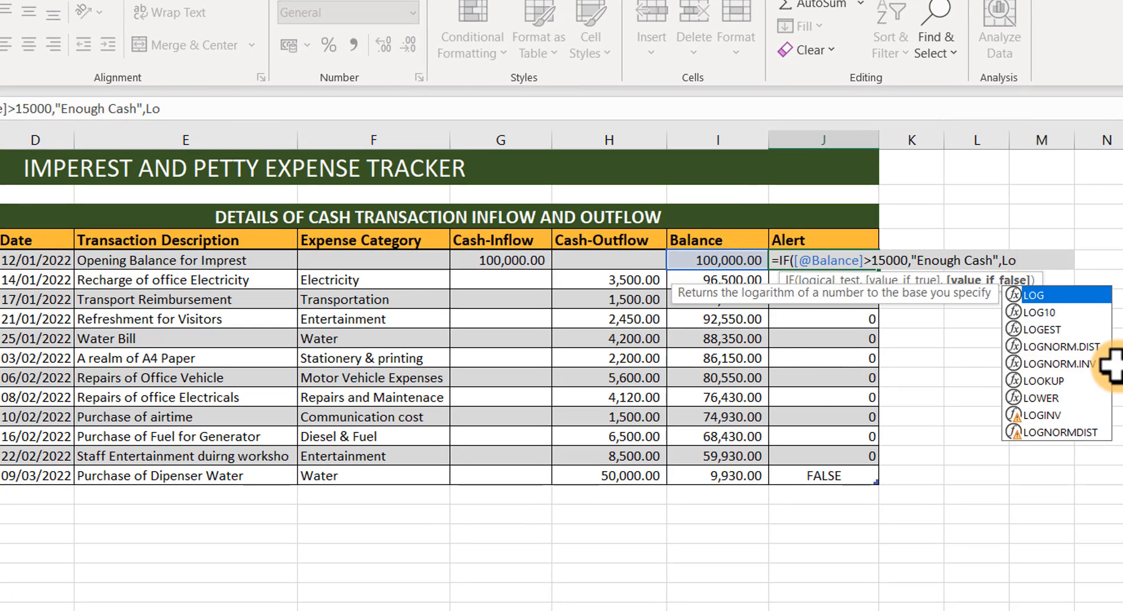
key("BackSpace")
type("\"")
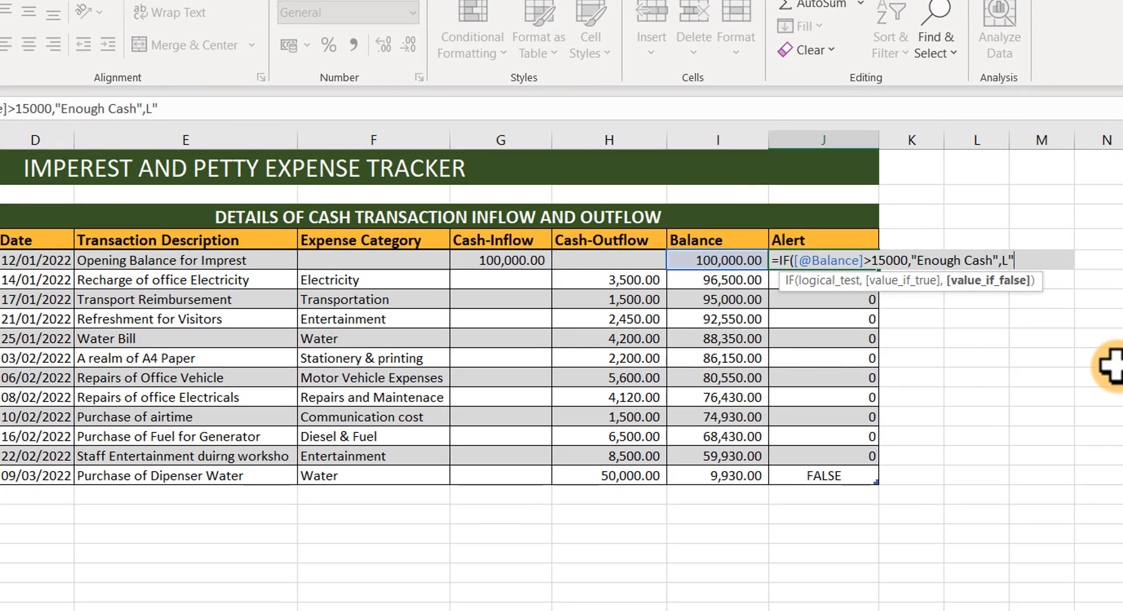
key("BackSpace")
key("BackSpace")
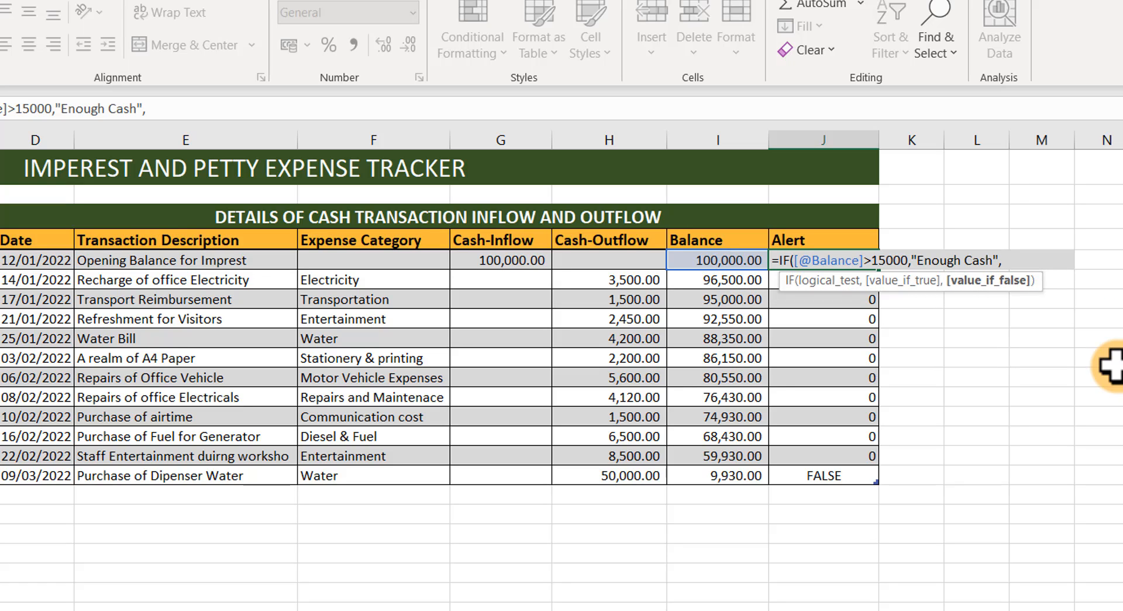
type("\"Low Cash")
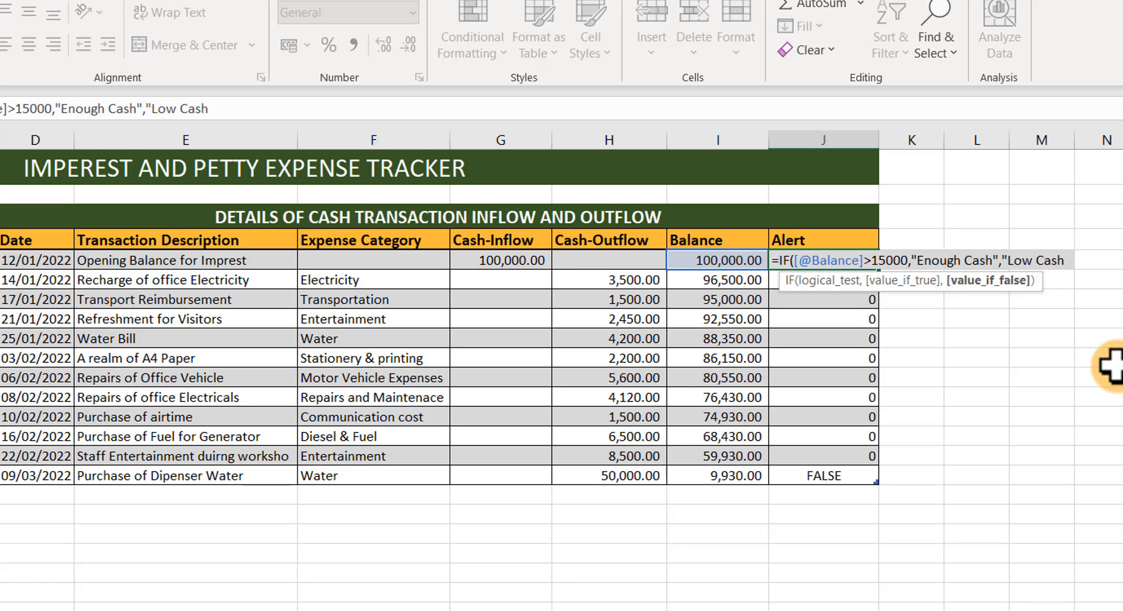
type("\")")
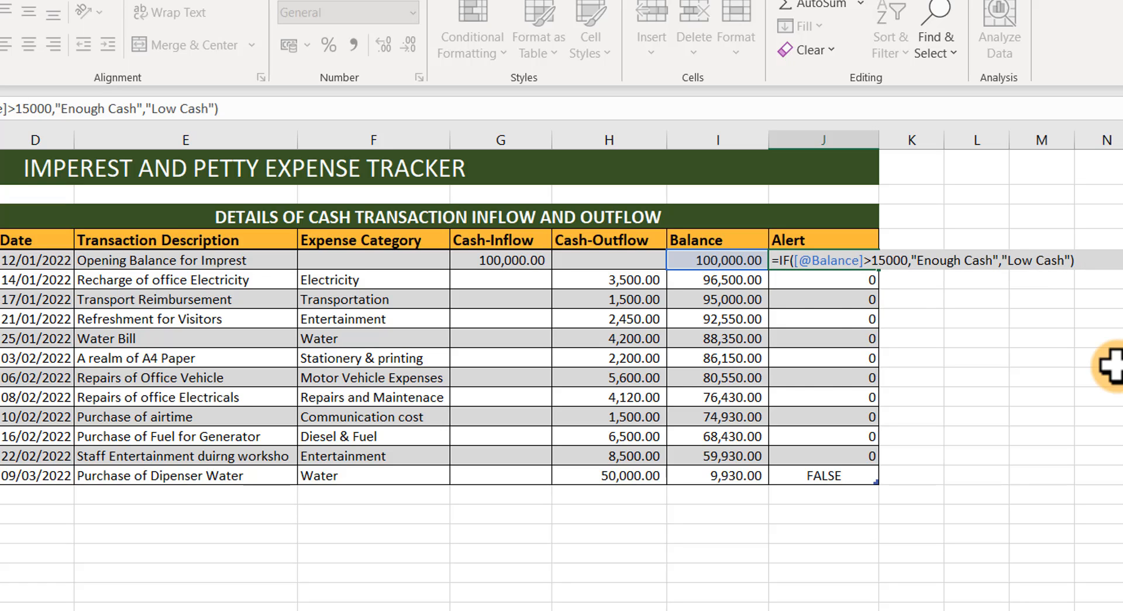
key("Return")
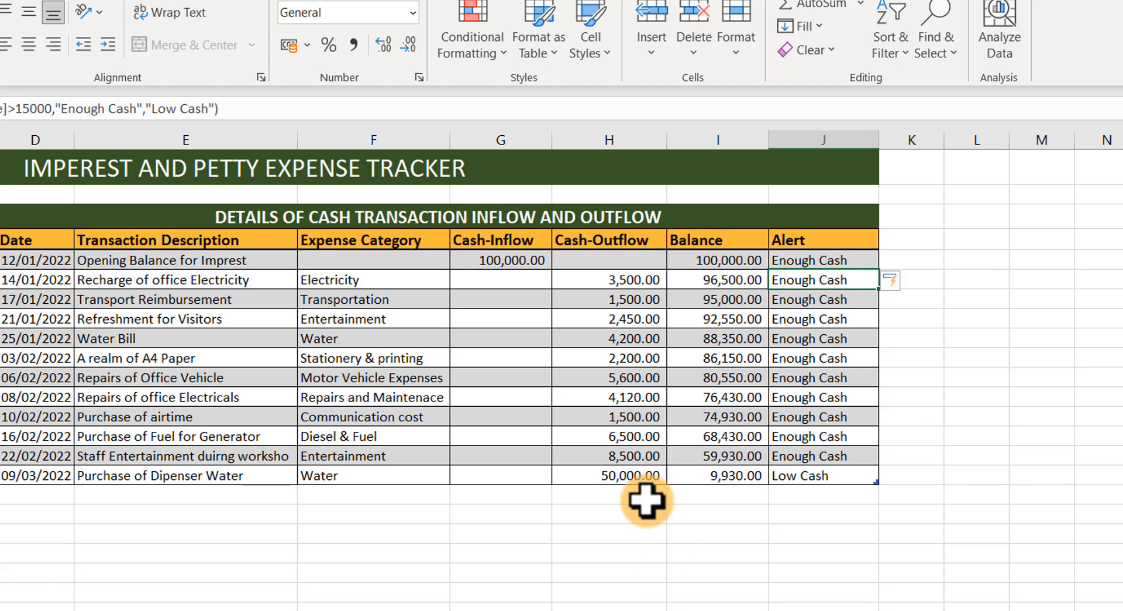
left_click(711, 475)
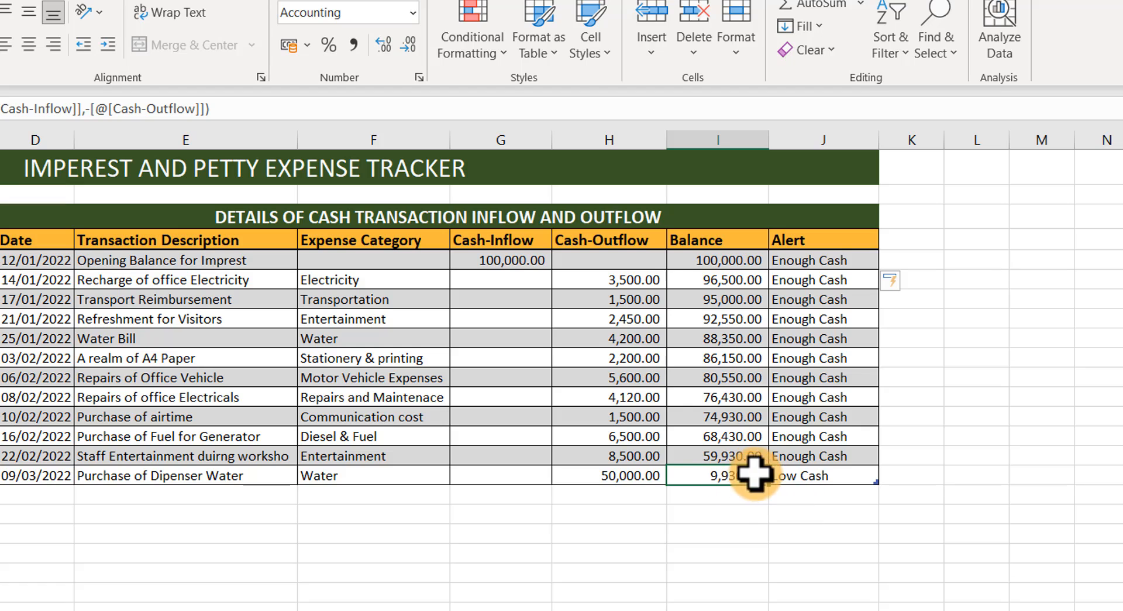
left_click(814, 476)
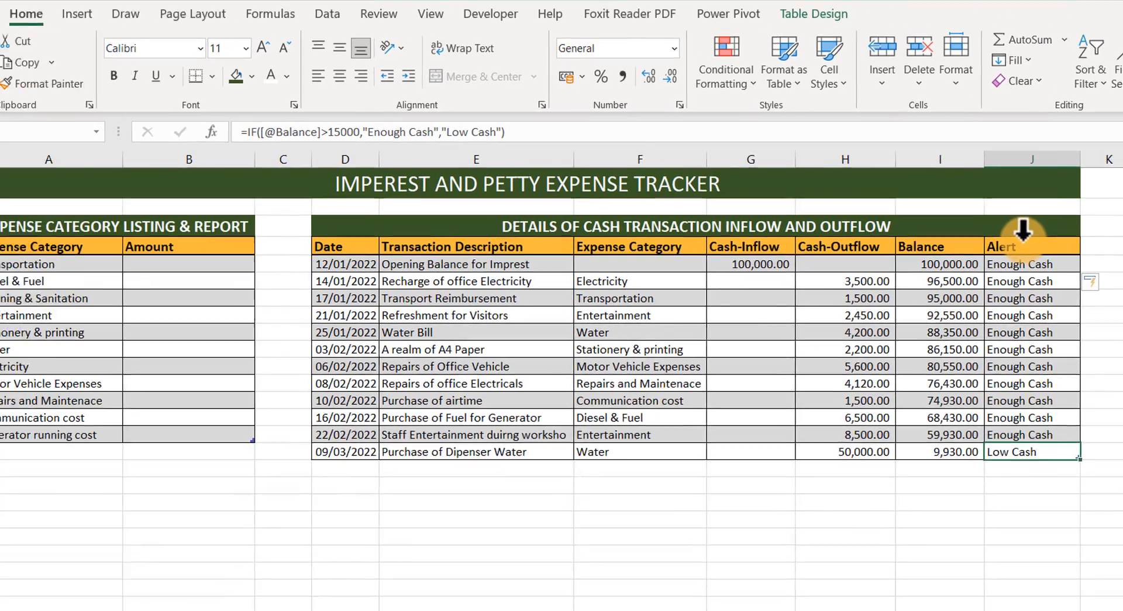
- Set up a Text That Contains conditional formatting rule for "Enough Cash" on the Alert cells J5:J16
left_click(1023, 232)
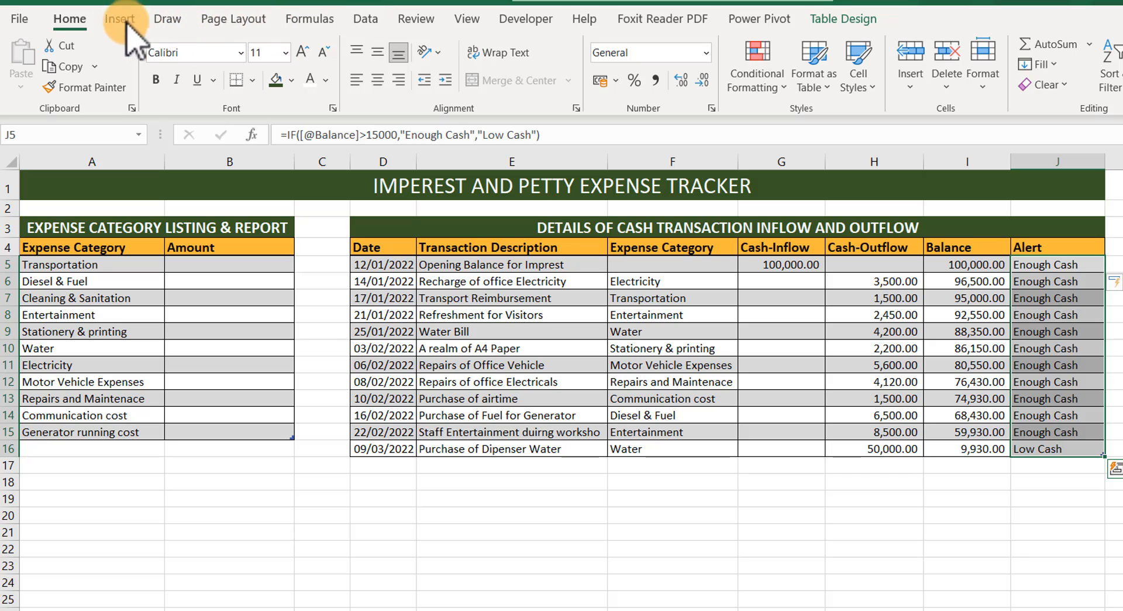
left_click(781, 83)
mouse_move(785, 113)
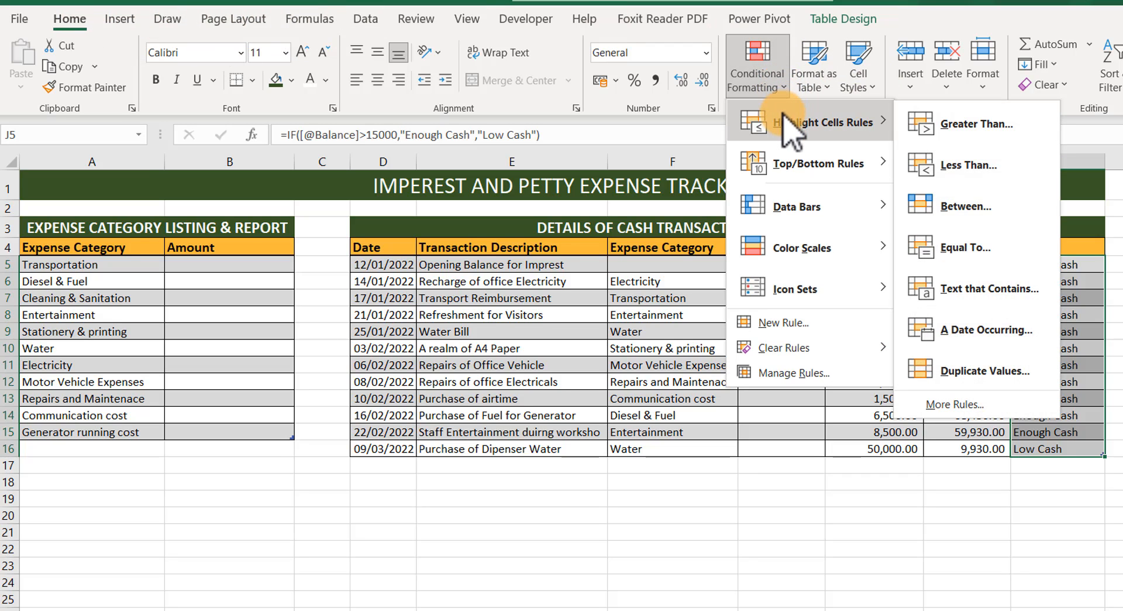
left_click(988, 290)
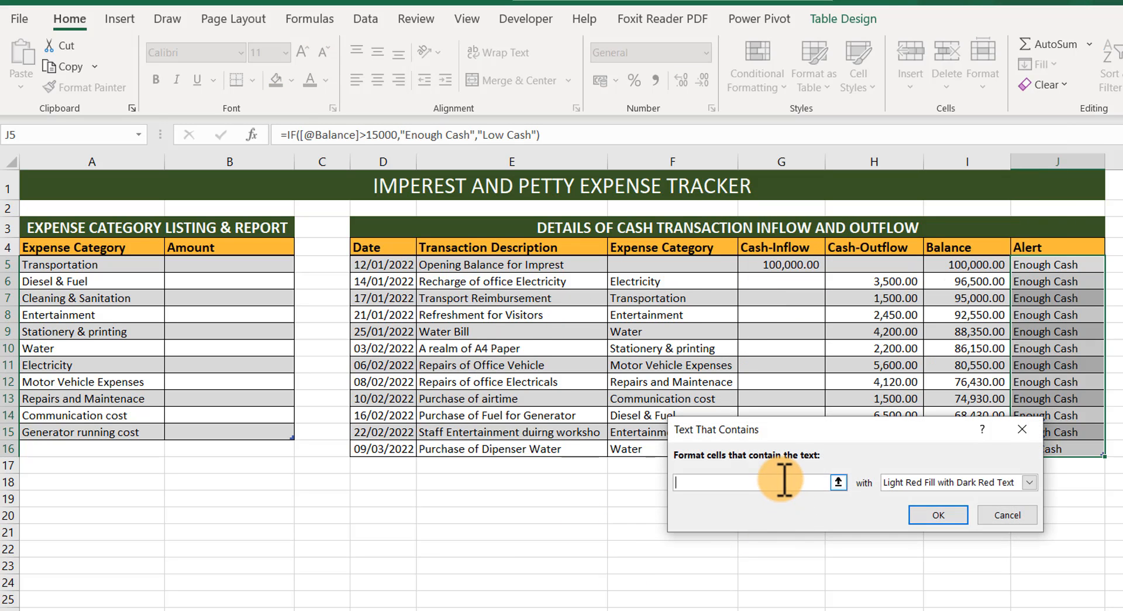
type("Enough Cash")
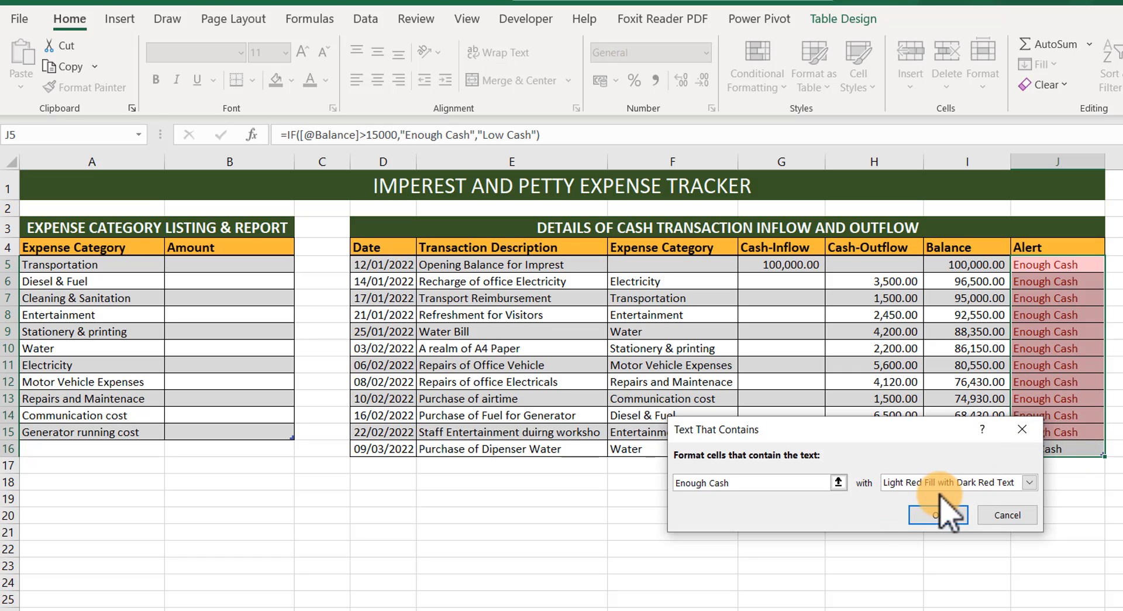
- Give the "Enough Cash" rule a custom format with dark green font color and apply it
left_click(1030, 483)
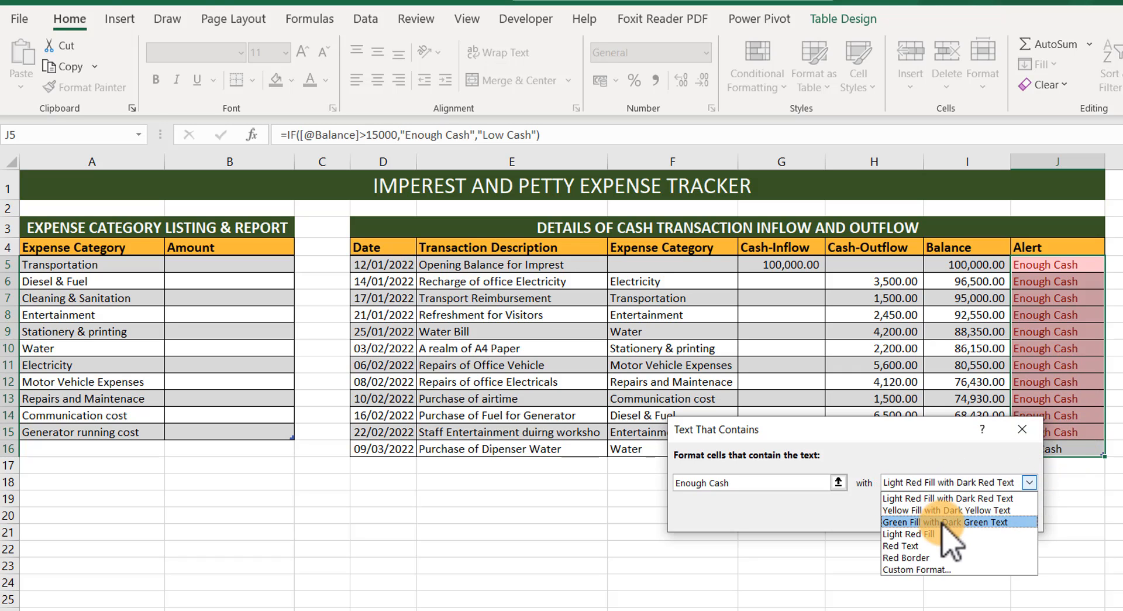
left_click(917, 570)
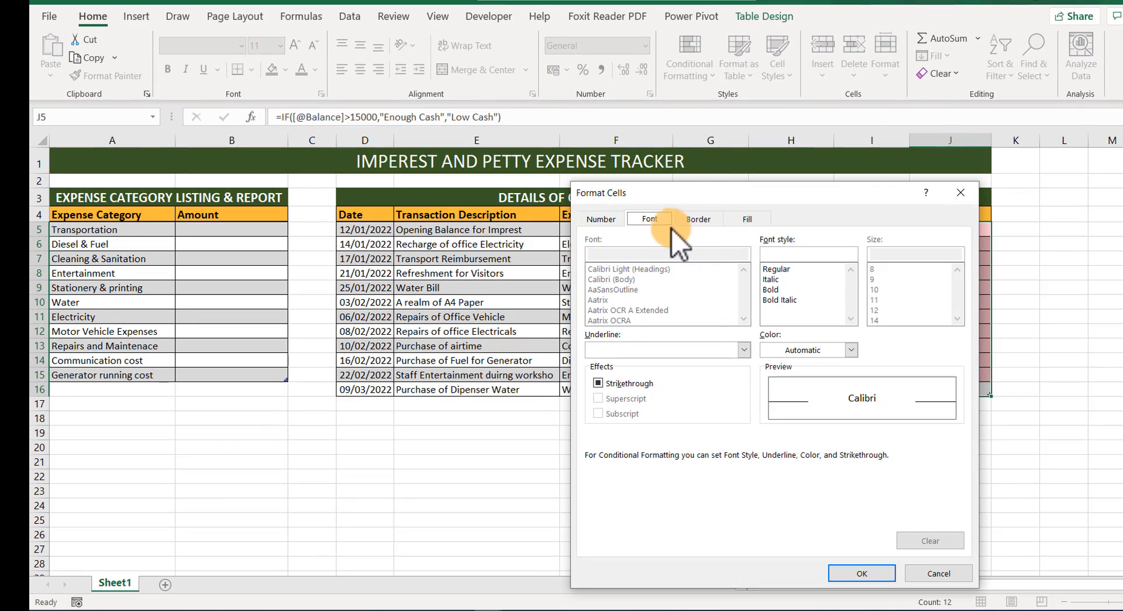
left_click(851, 350)
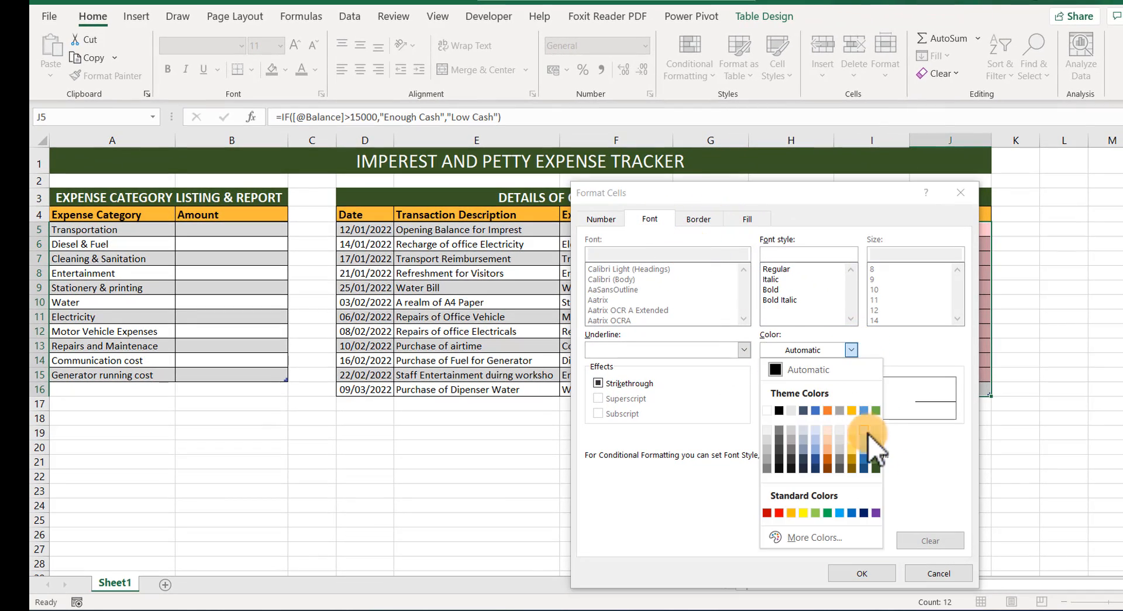
left_click(878, 468)
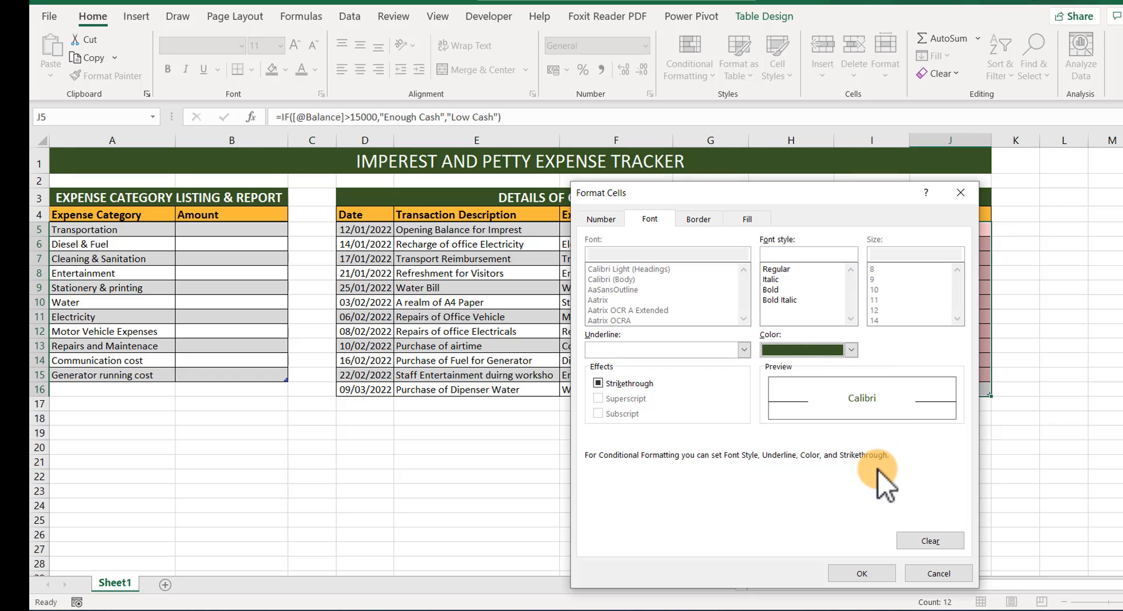
left_click(848, 576)
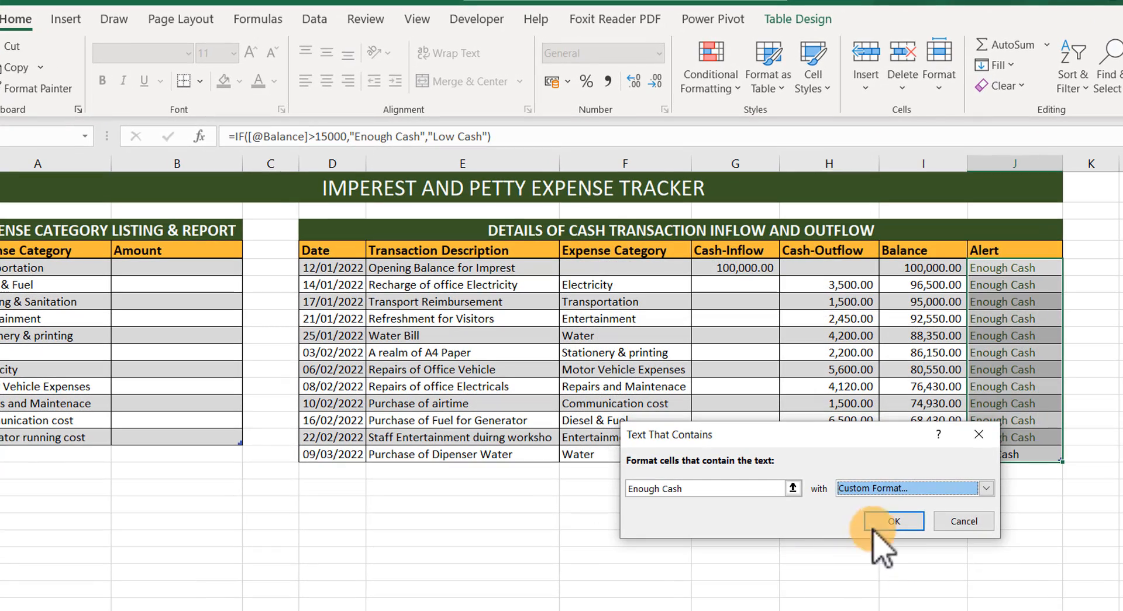
left_click(842, 447)
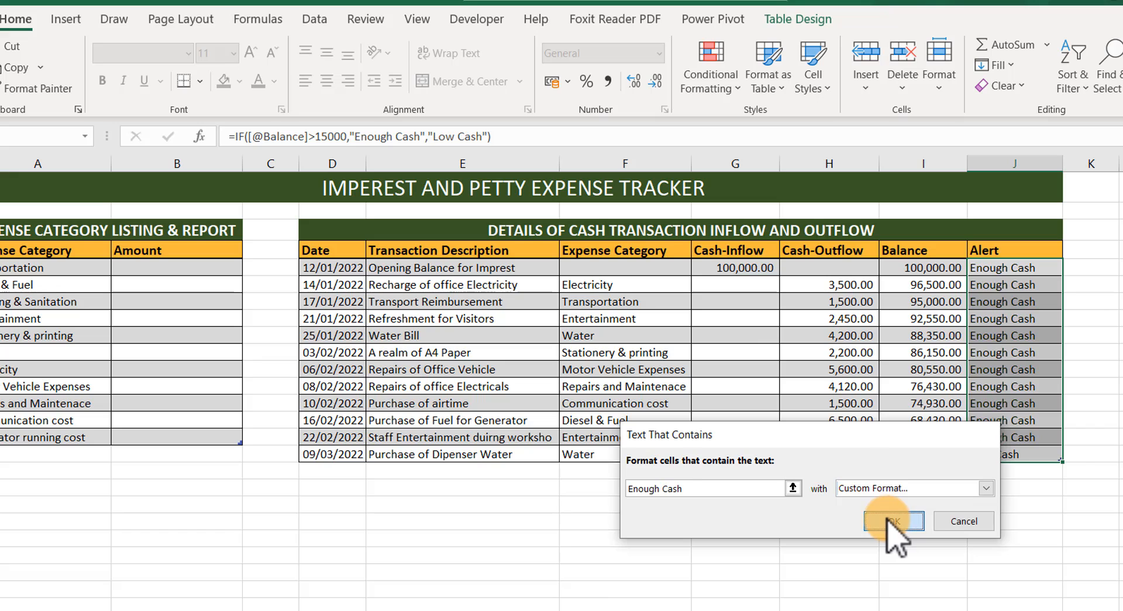
left_click(1007, 321)
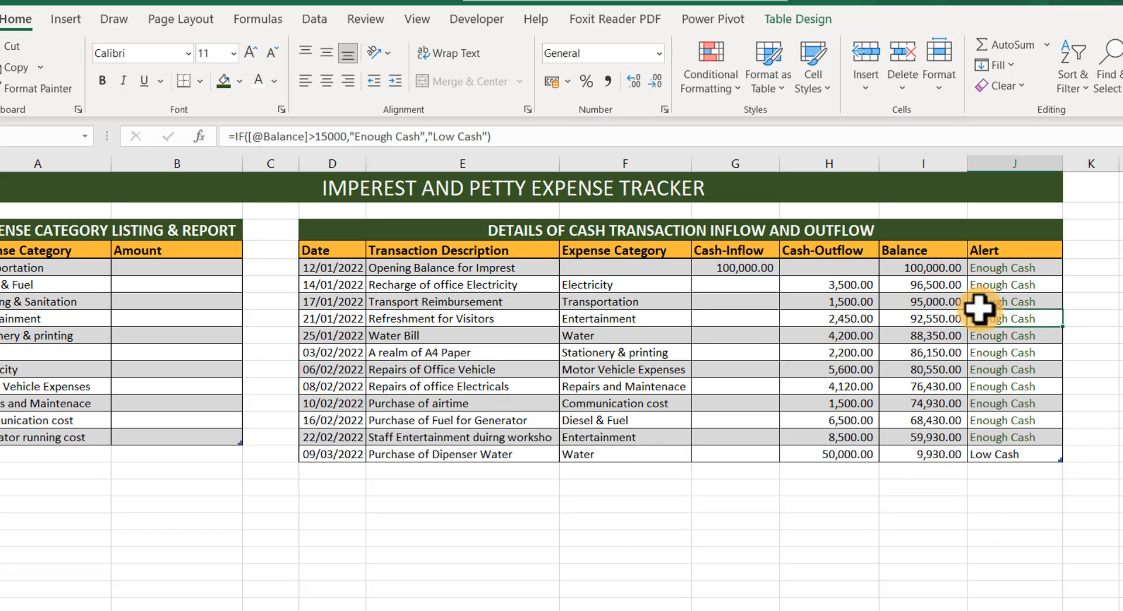
- Add a Text That Contains conditional formatting rule for "Low Cash" with Red Text to the Alert cells
left_click(1001, 234)
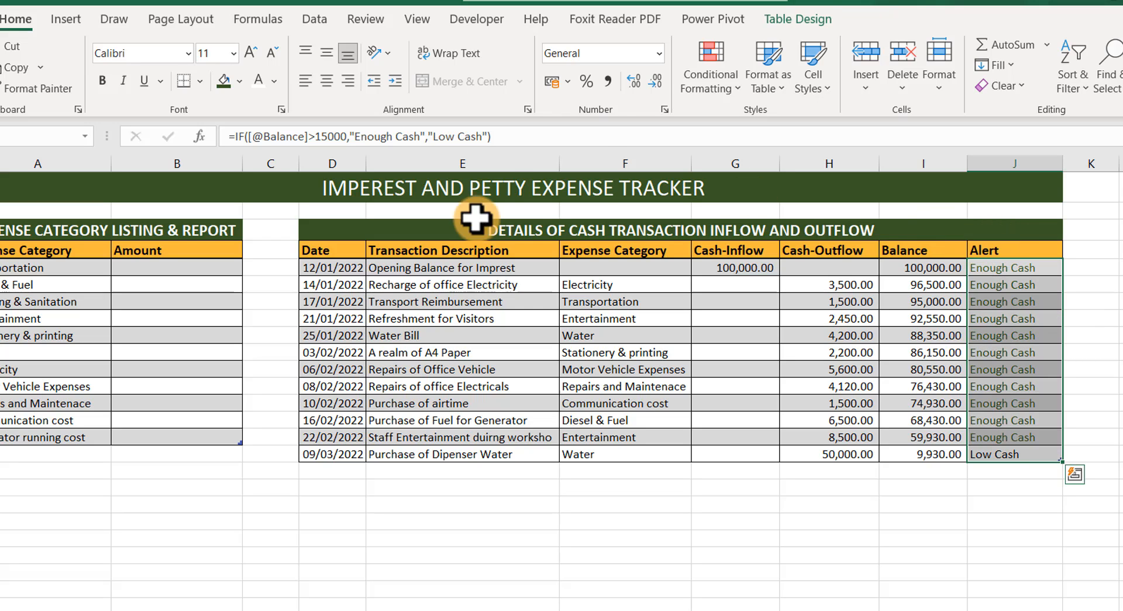
left_click(742, 92)
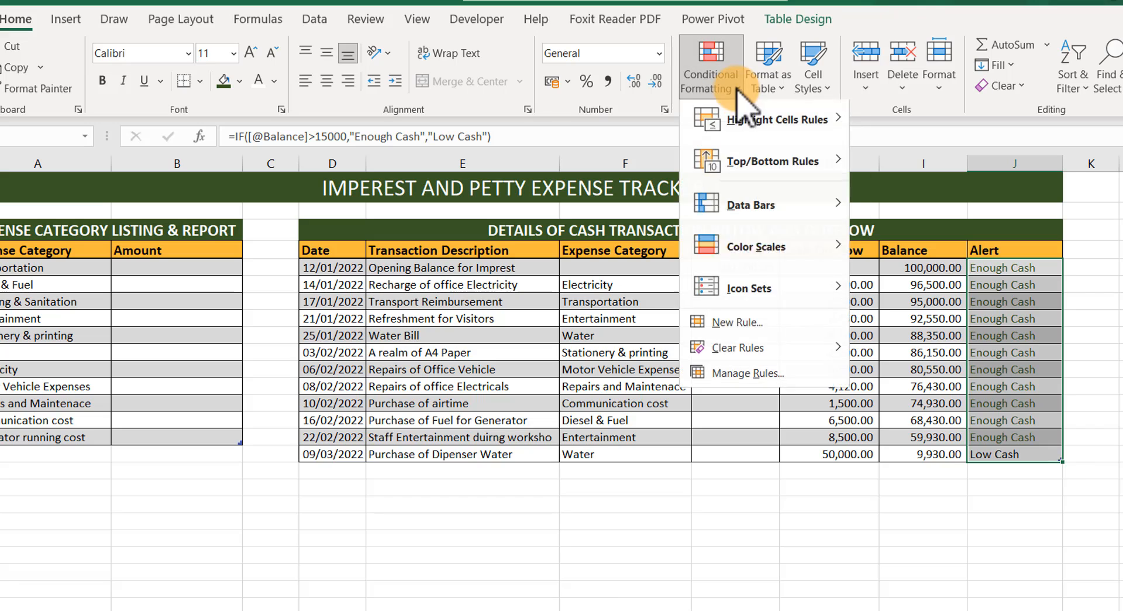
mouse_move(766, 206)
mouse_move(790, 124)
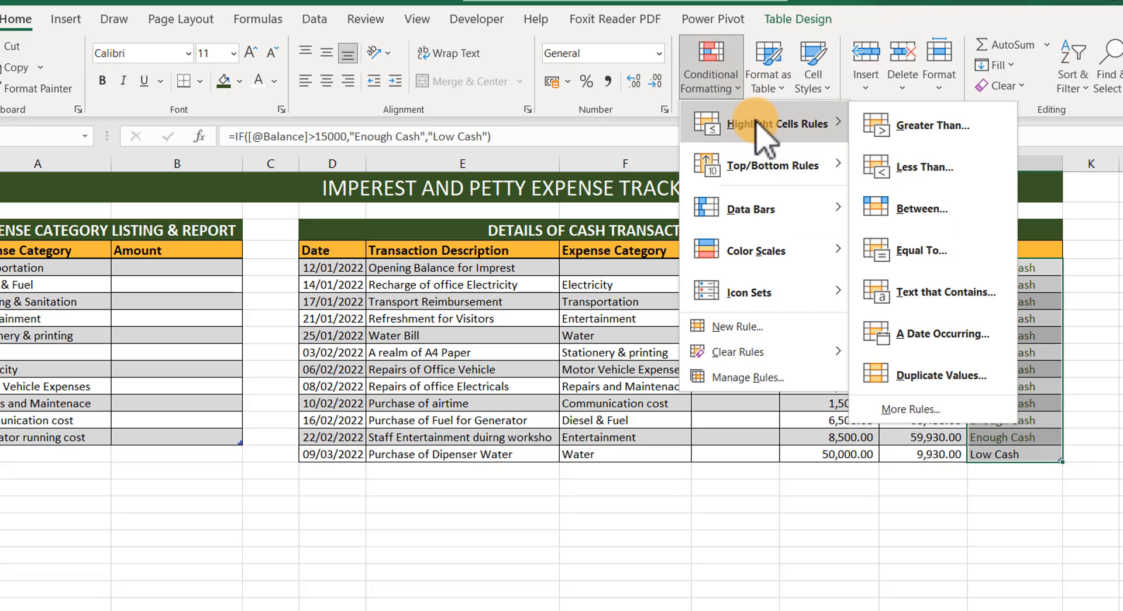
left_click(946, 292)
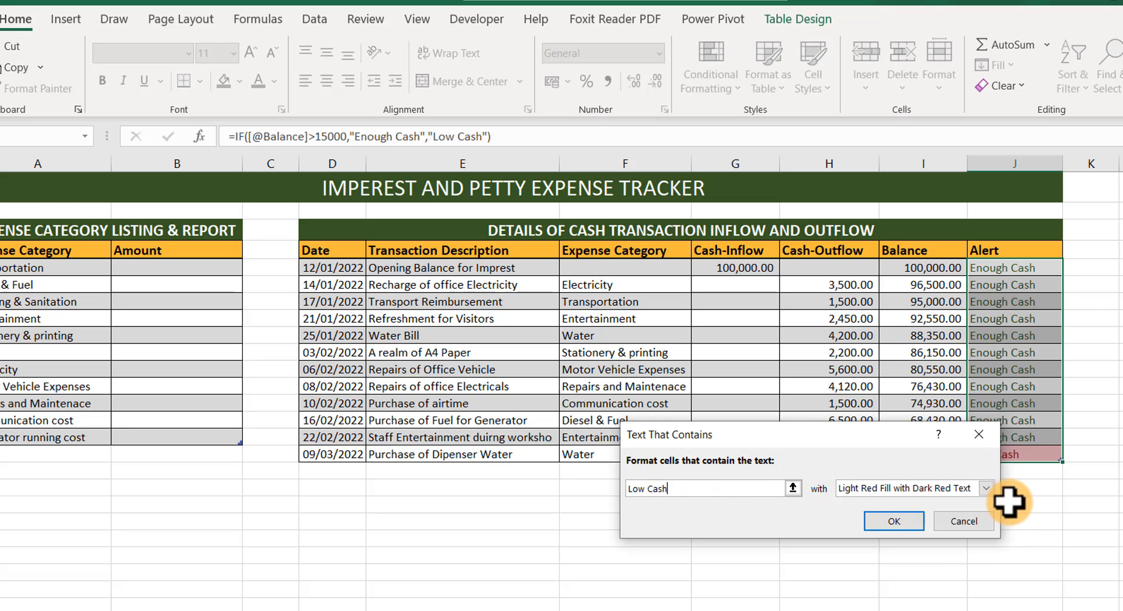
left_click(987, 488)
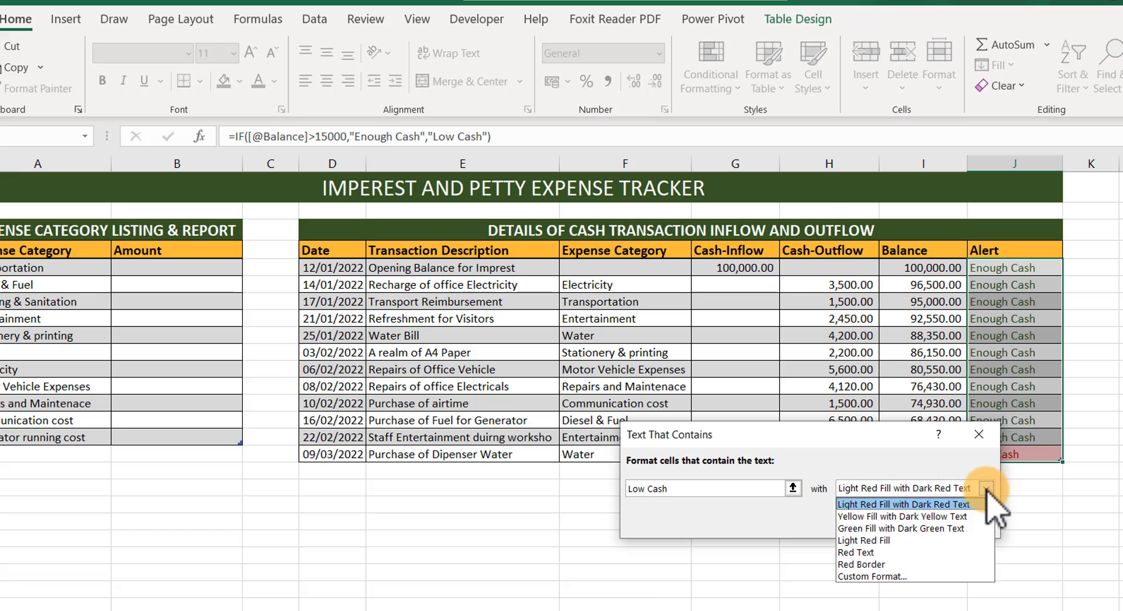
left_click(905, 553)
left_click(892, 525)
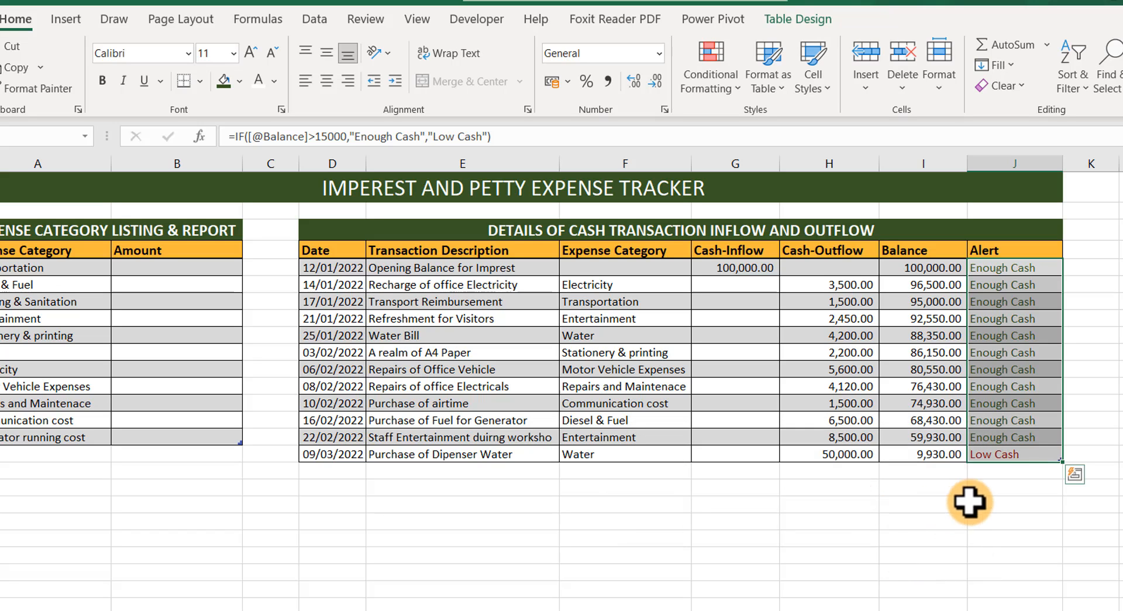
left_click(1009, 455)
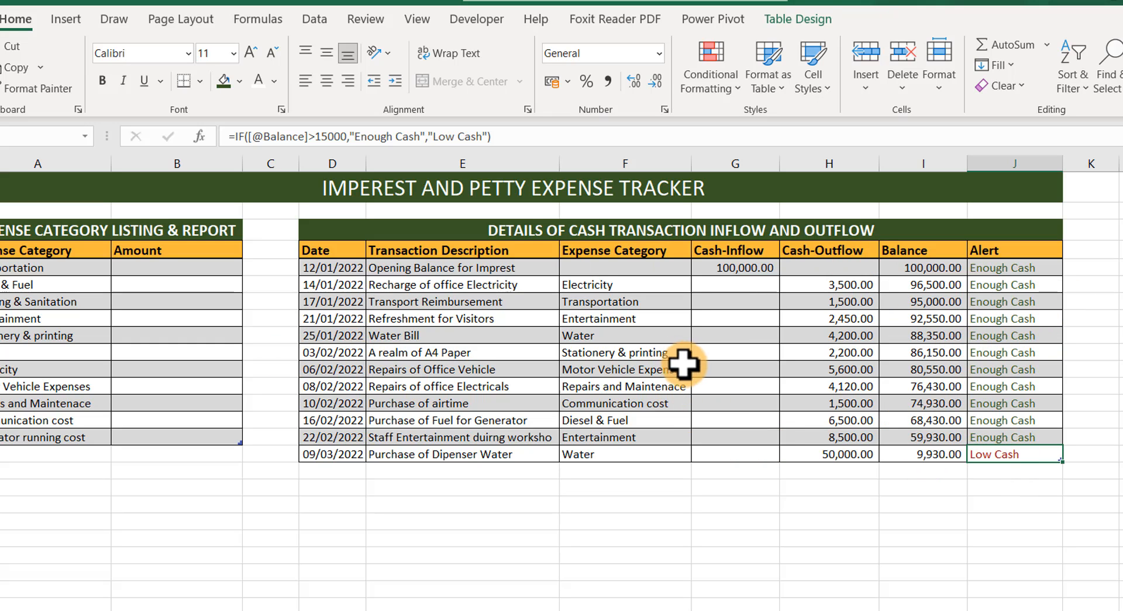
left_click(938, 300)
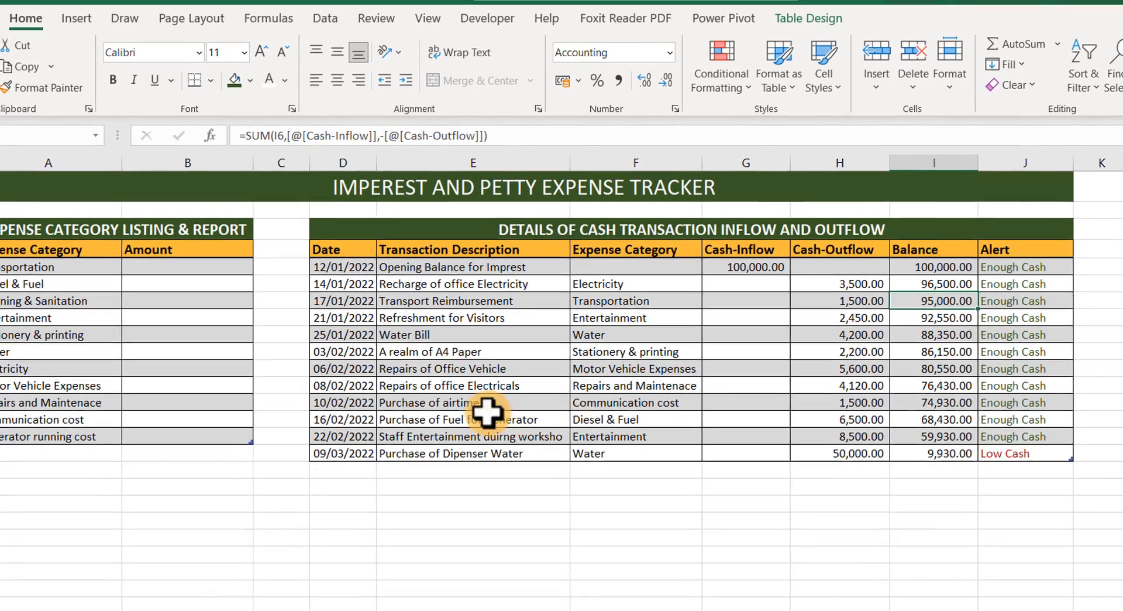
- Enter =SUMIFS(Table2[Cash-Outflow],Table2[Expense Category],[@[Expense Category]]) in B5 to total outflows for every expense category
left_click(239, 264)
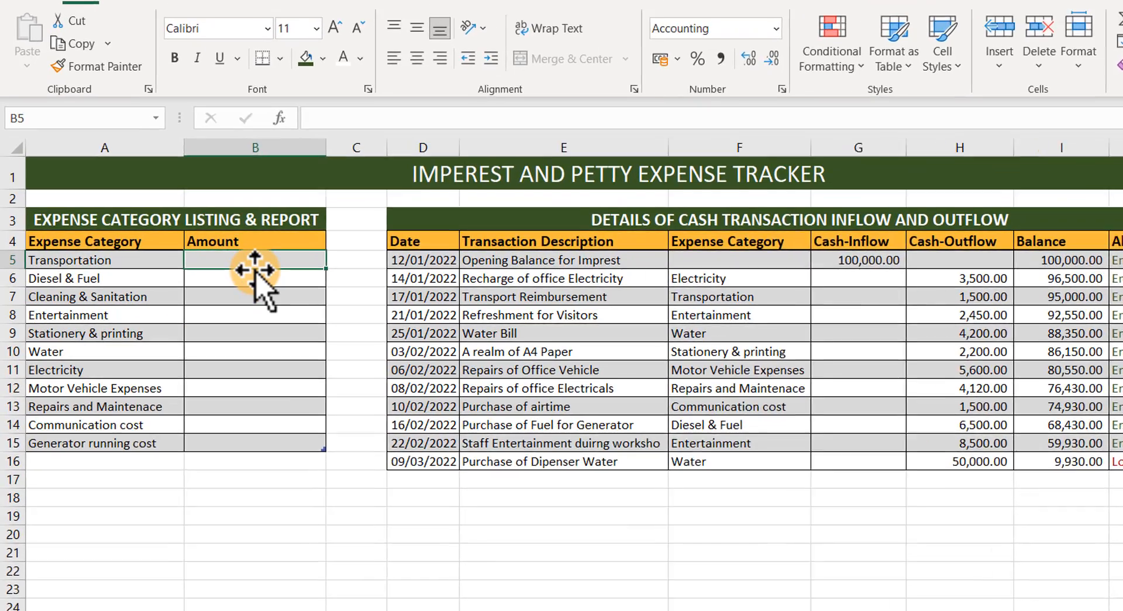
type("=sumi")
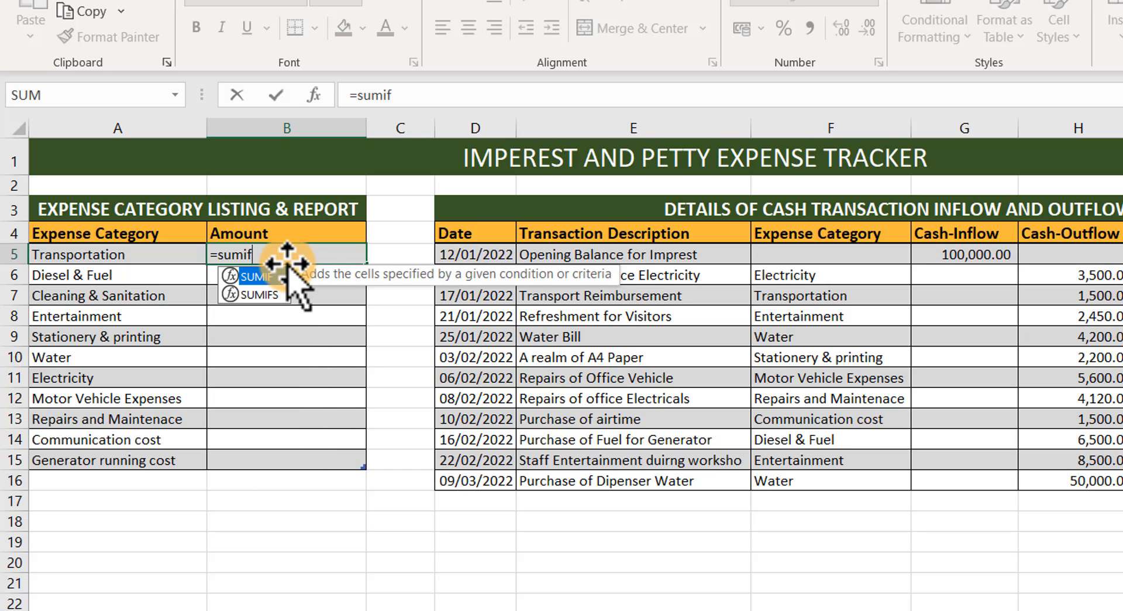
type("f")
key("Down")
key("Tab")
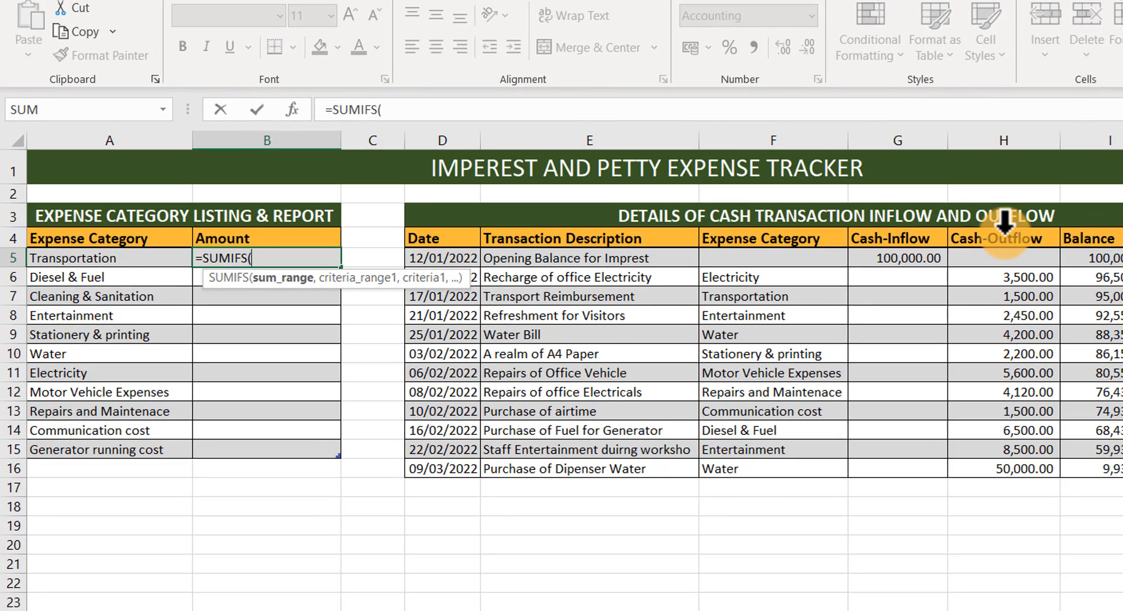
left_click(1005, 220)
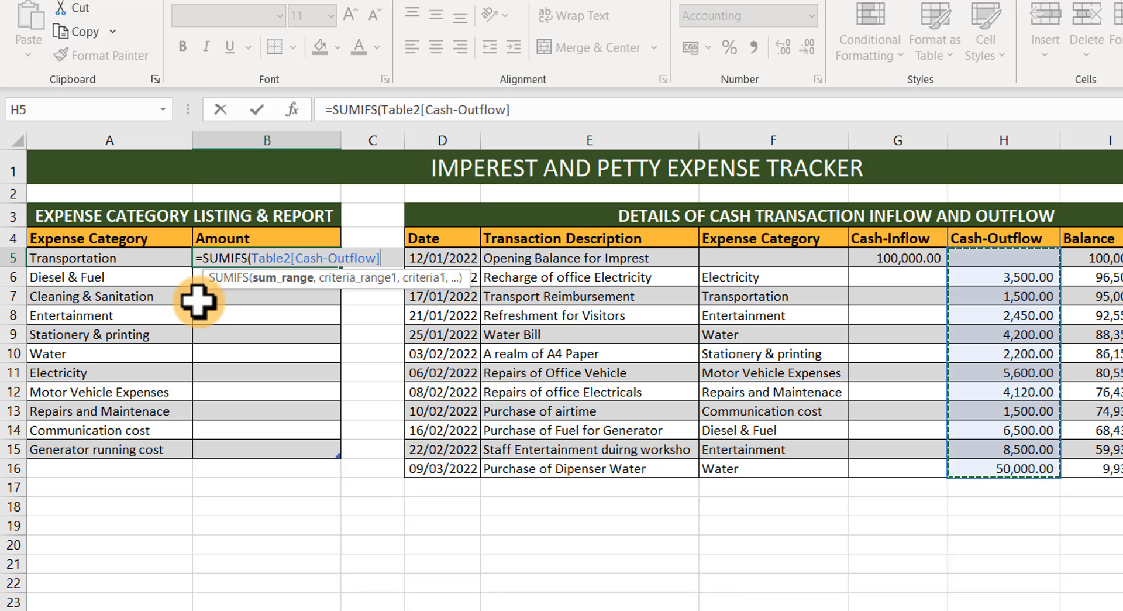
type(",")
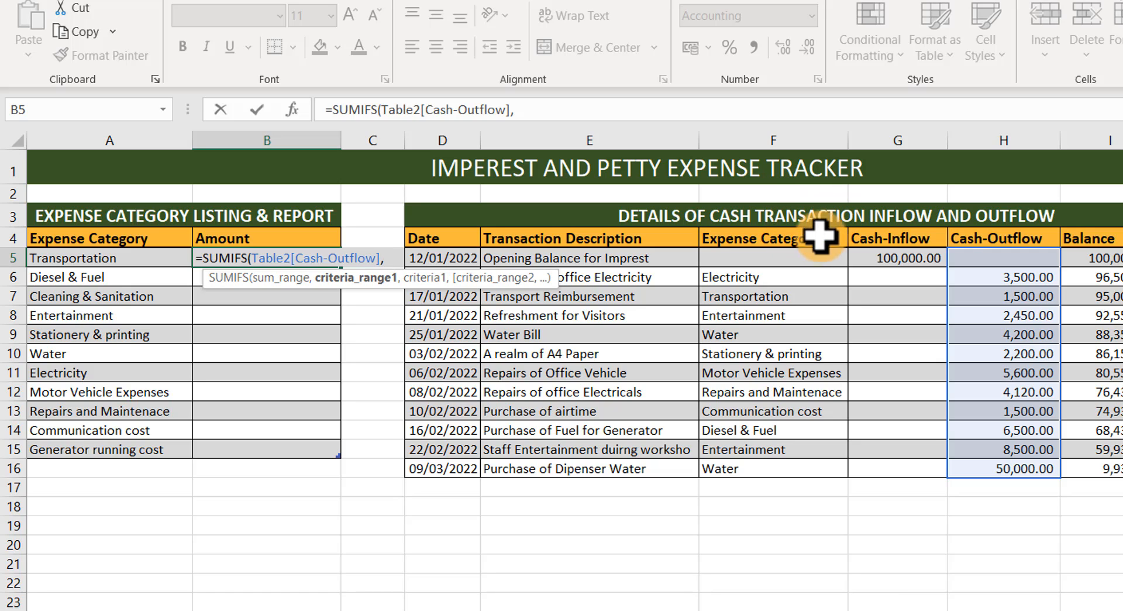
left_click(752, 229)
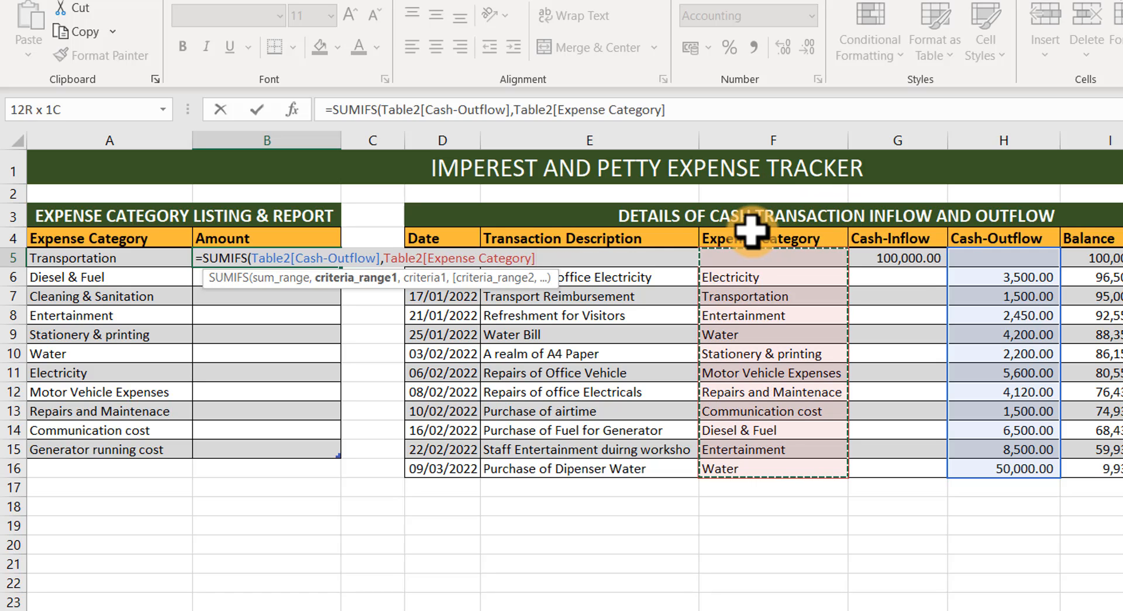
type(",")
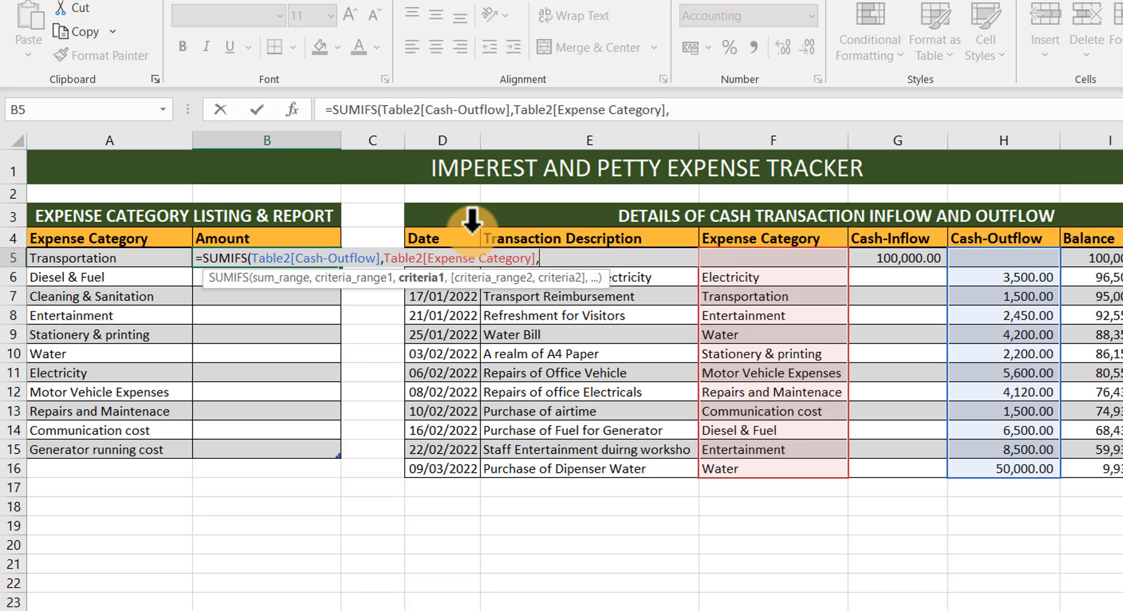
left_click(68, 253)
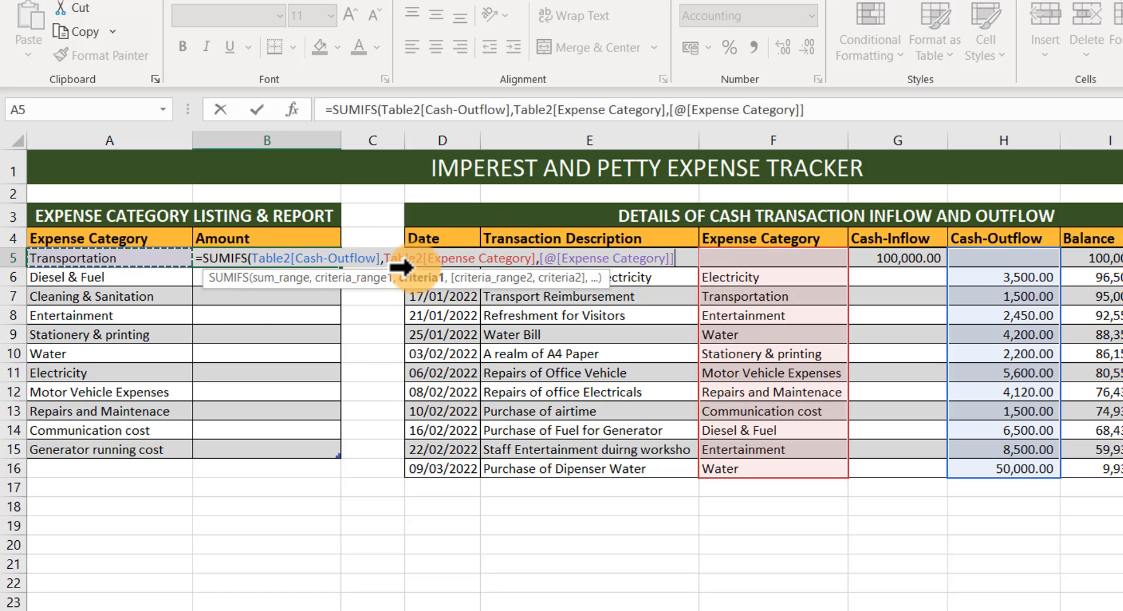
type(")")
key("Return")
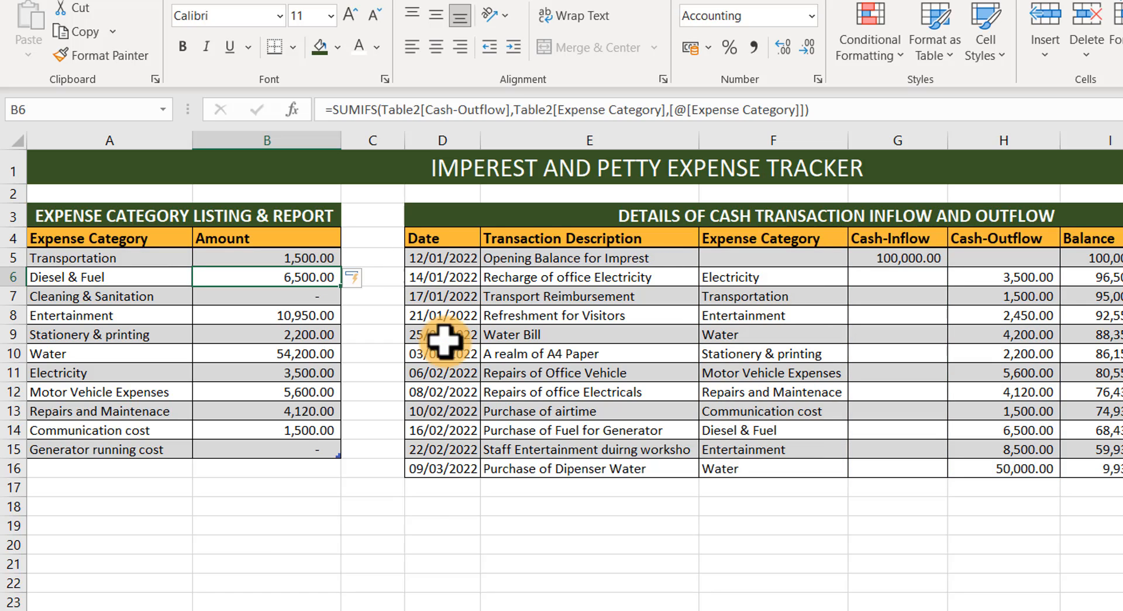
- Check the Amount column's category totals and the SUMIFS formula filled into its cells
left_click(280, 256)
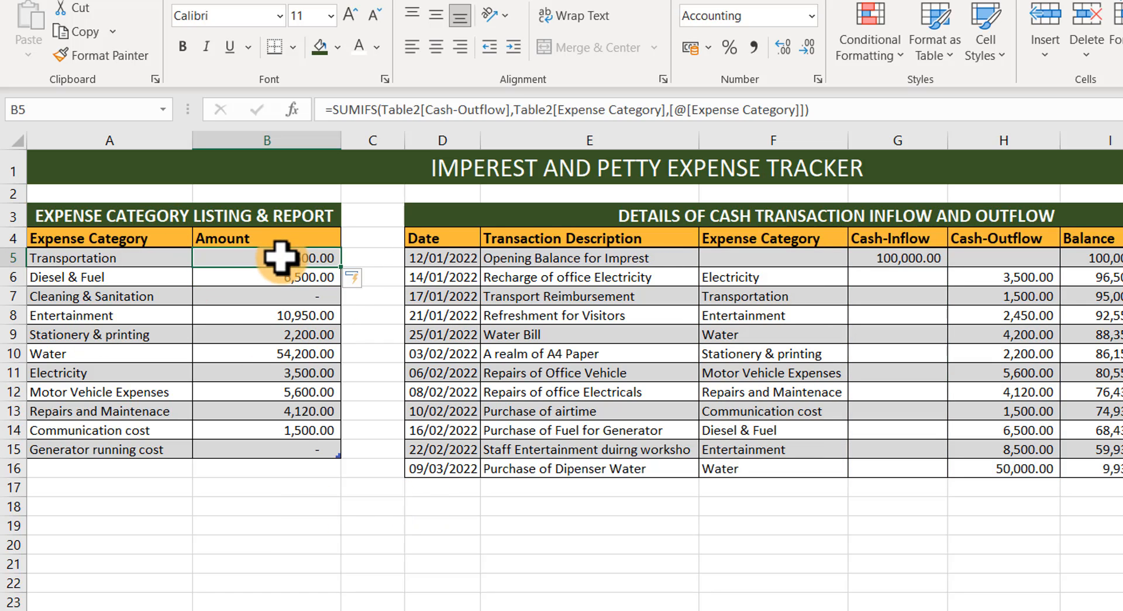
left_click_drag(280, 257, 257, 417)
left_click(260, 354)
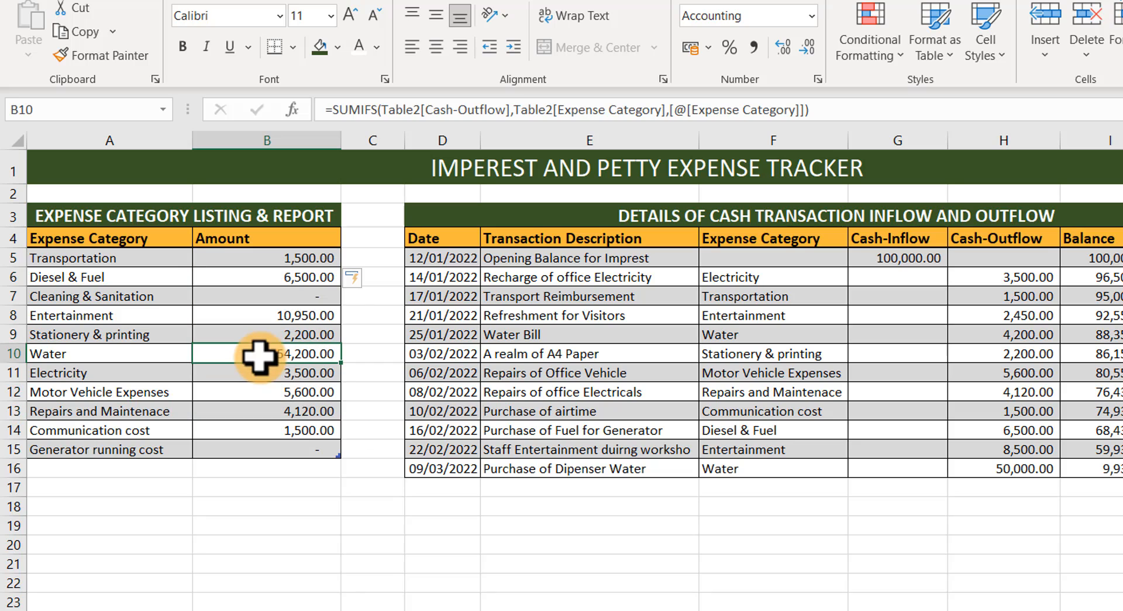
left_click(303, 252)
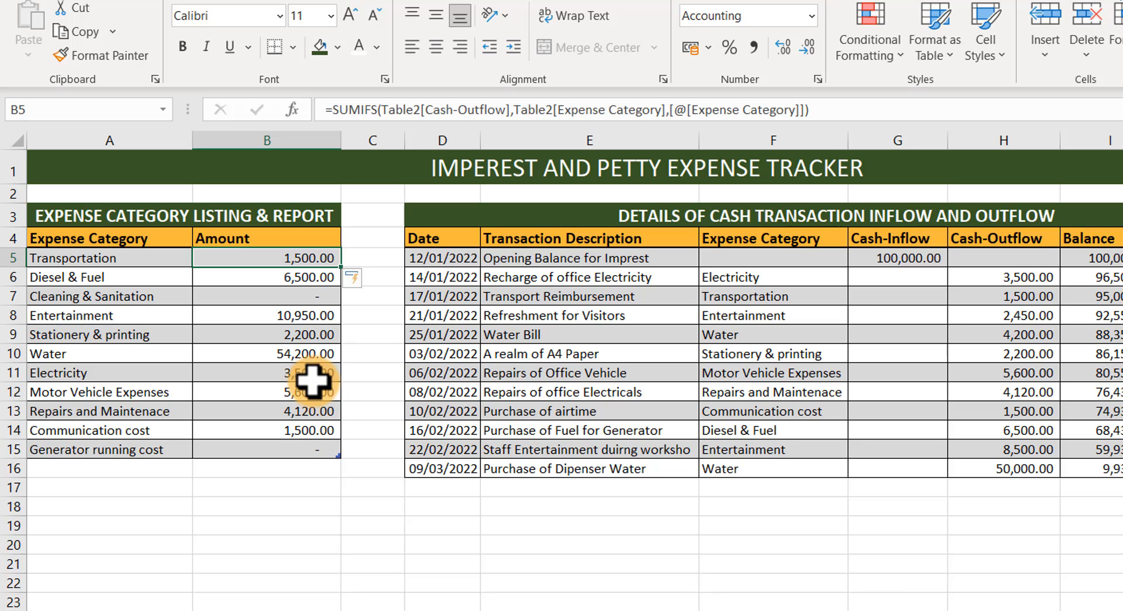
left_click(276, 339)
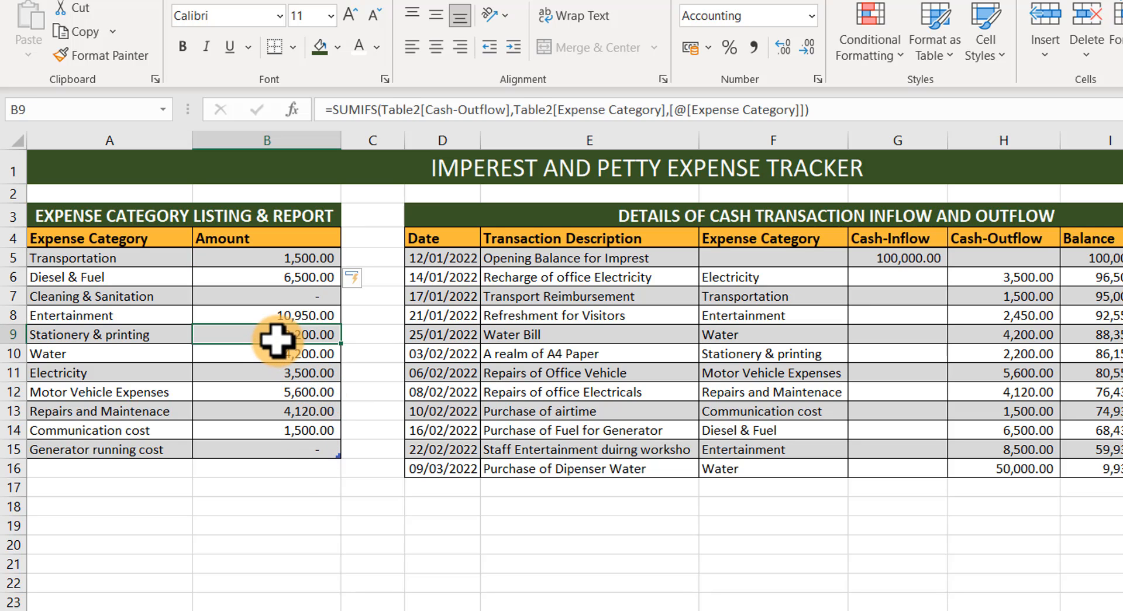
- Correct the main title's spelling to IMPREST AND PETTY EXPENSE TRACKER
double_click(458, 175)
key("Return")
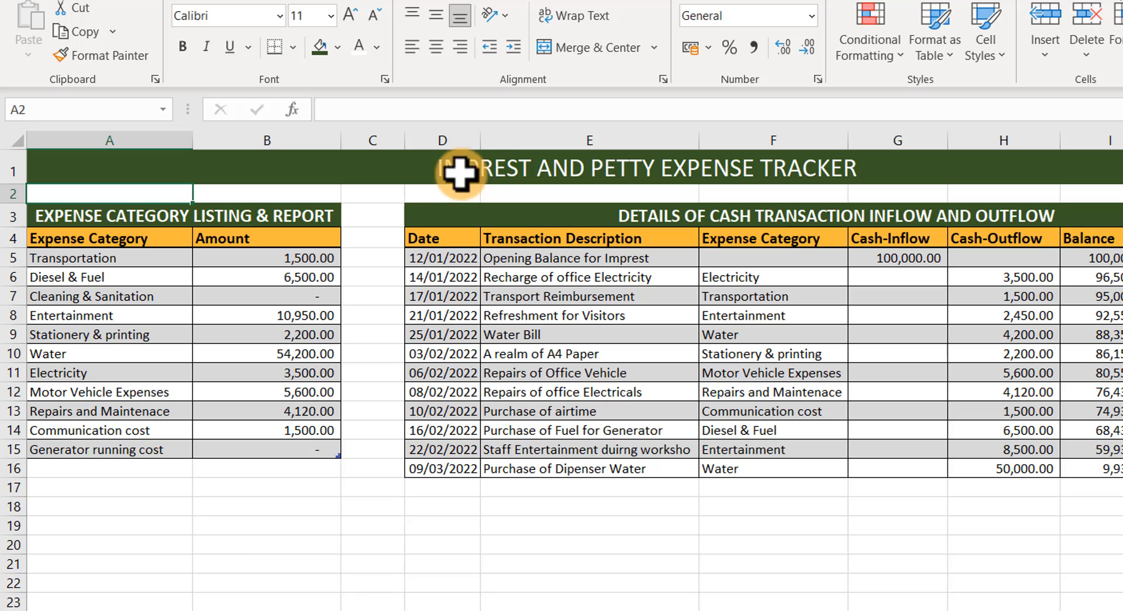
left_click(255, 296)
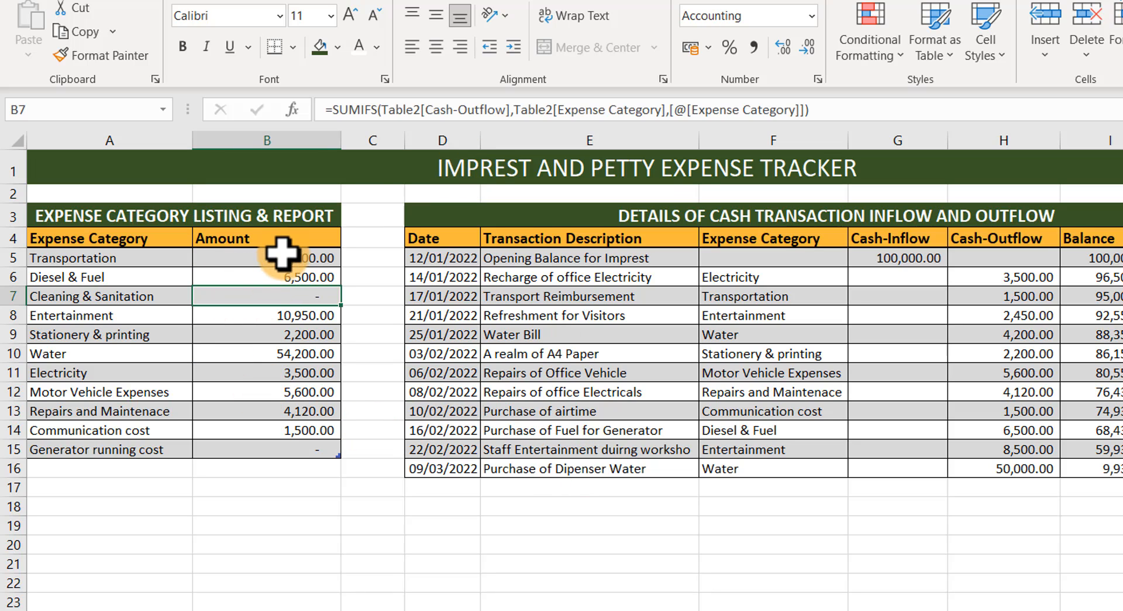
- Review the category amounts in B5:B15 against the Cash-Outflow entries in H6:H16
left_click(277, 257)
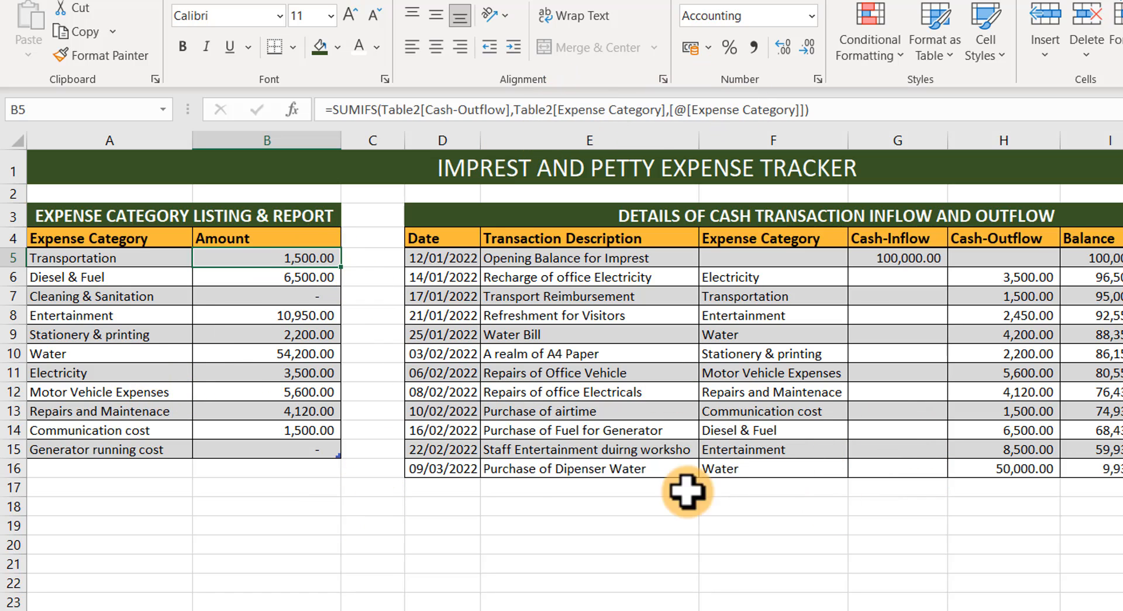
left_click(431, 484)
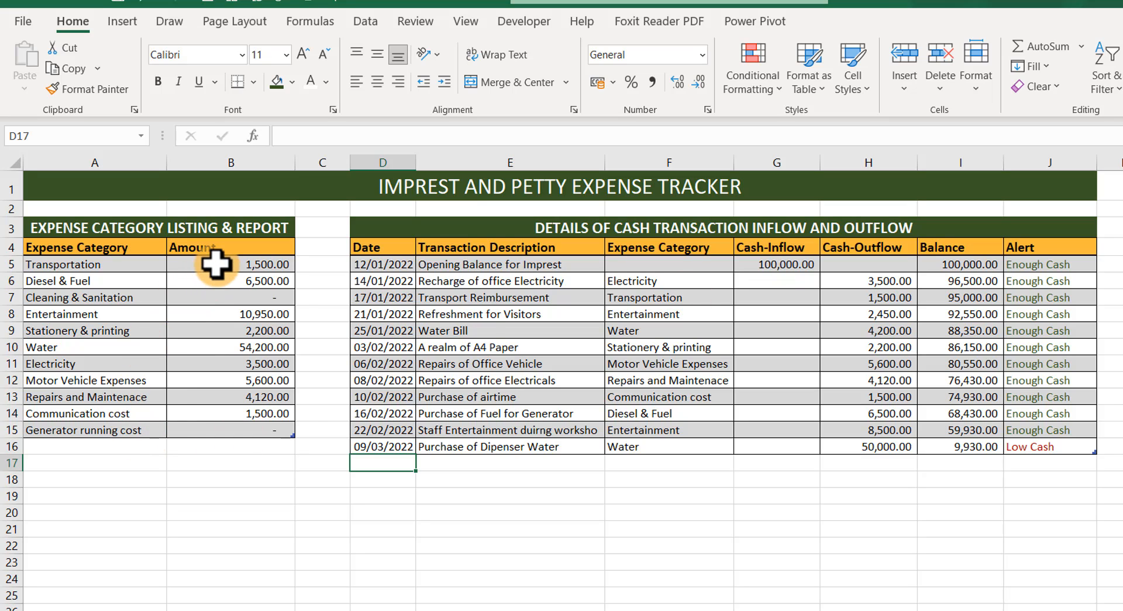
left_click_drag(216, 264, 193, 425)
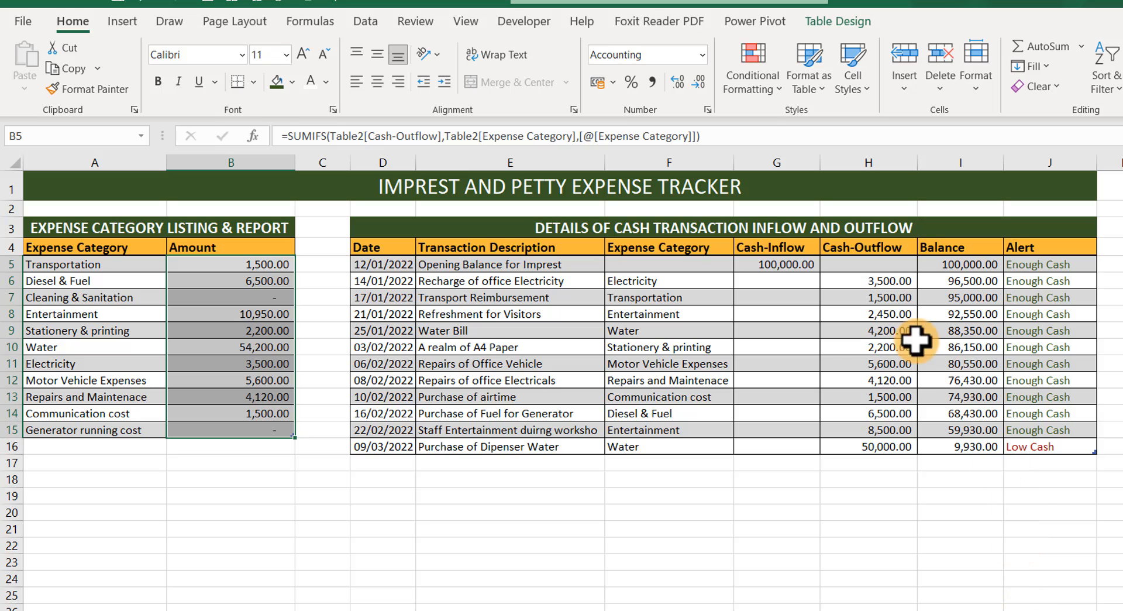
left_click_drag(872, 281, 865, 446)
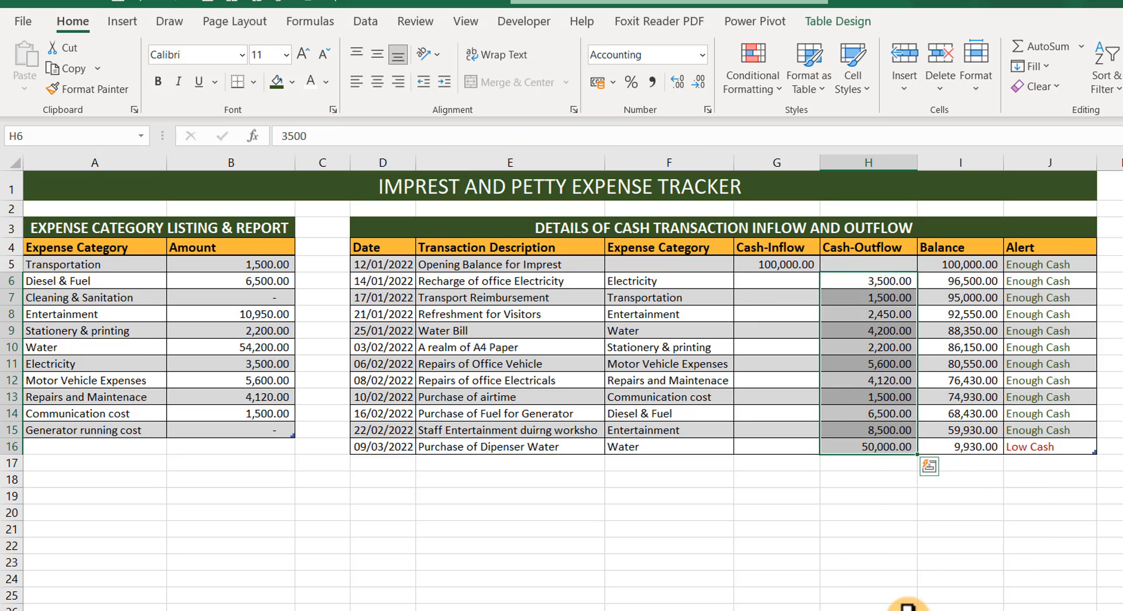
- Add a transaction row dated 12/03/2022 described as Reimbursement in row 17, leaving its expense category blank
left_click(365, 461)
type("1")
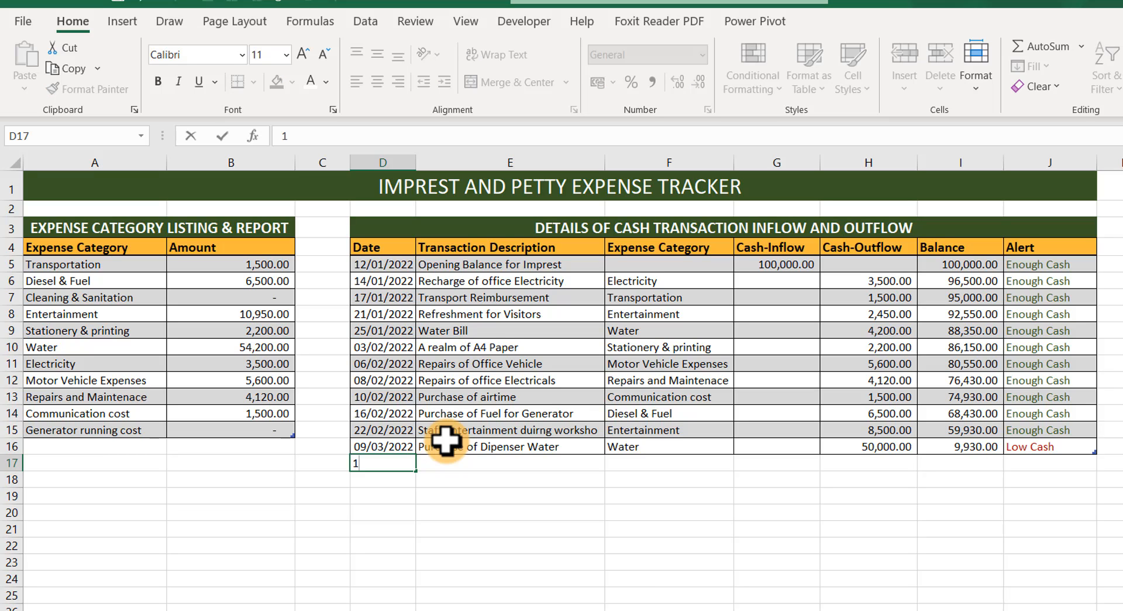
type("2/03/2022")
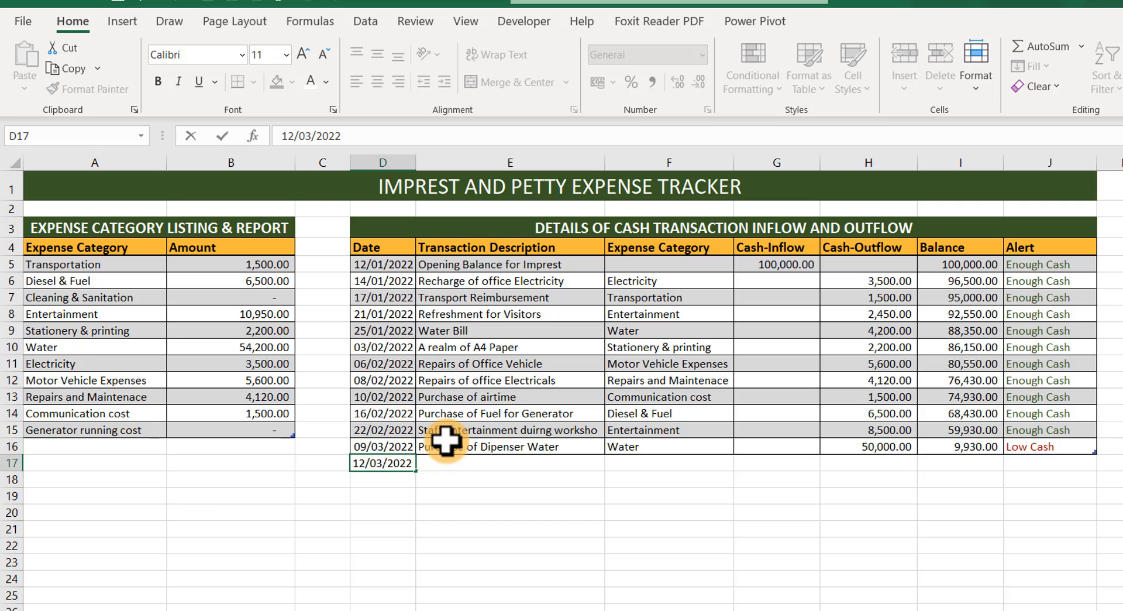
key("Tab")
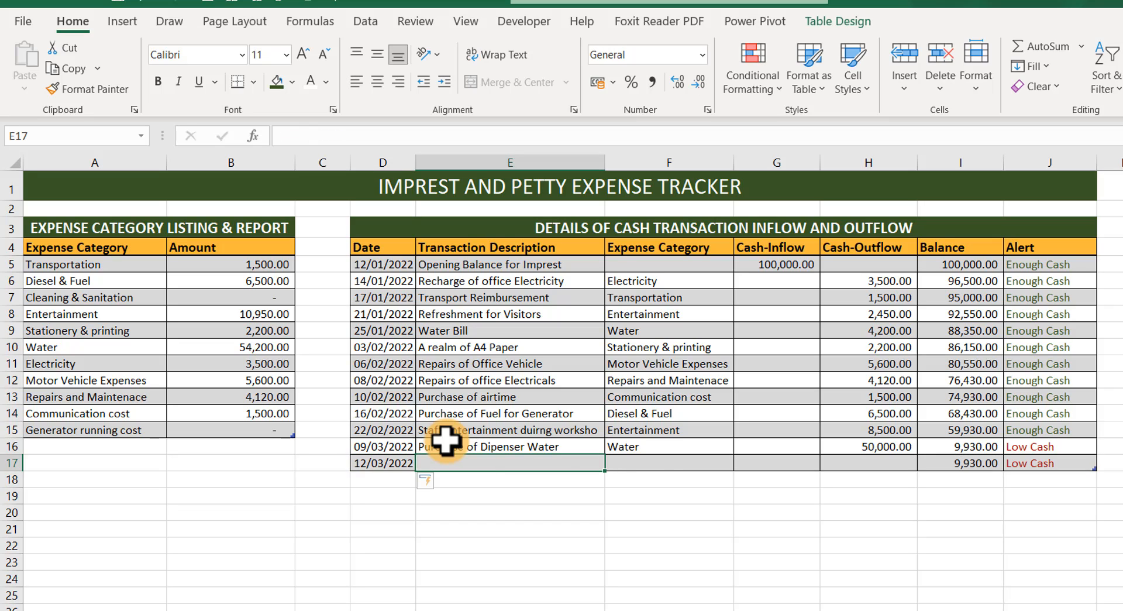
type("Re")
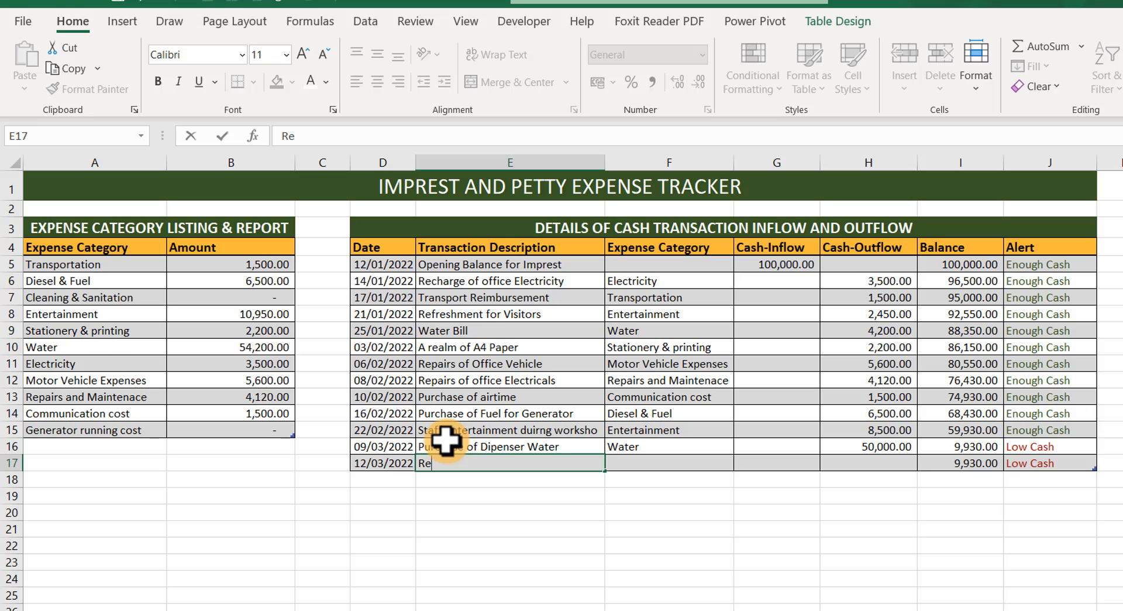
type("imbursement")
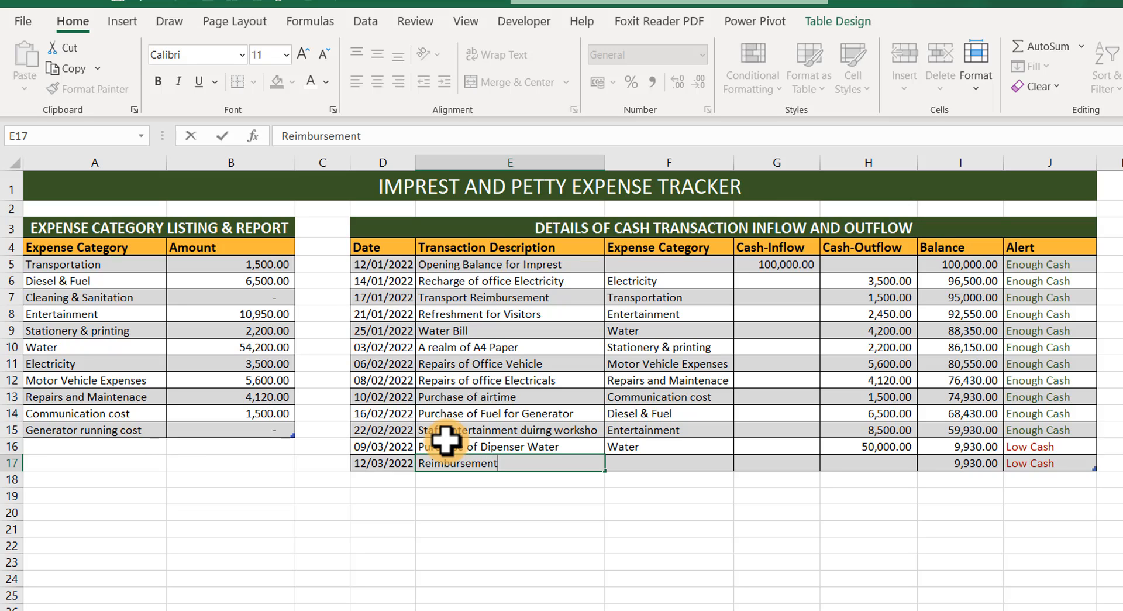
key("Tab")
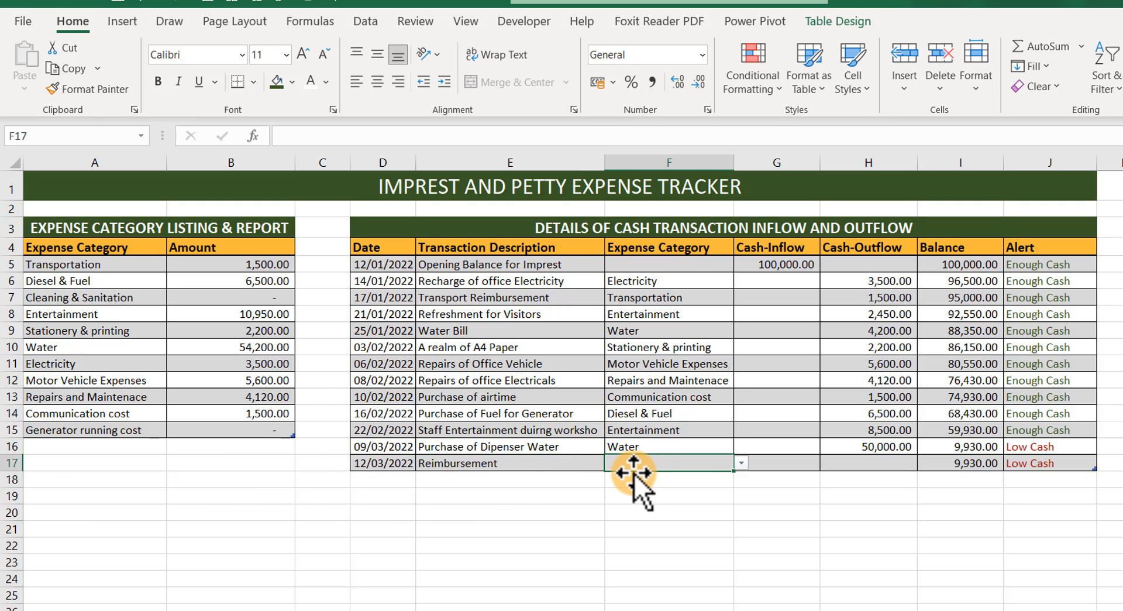
key("Tab")
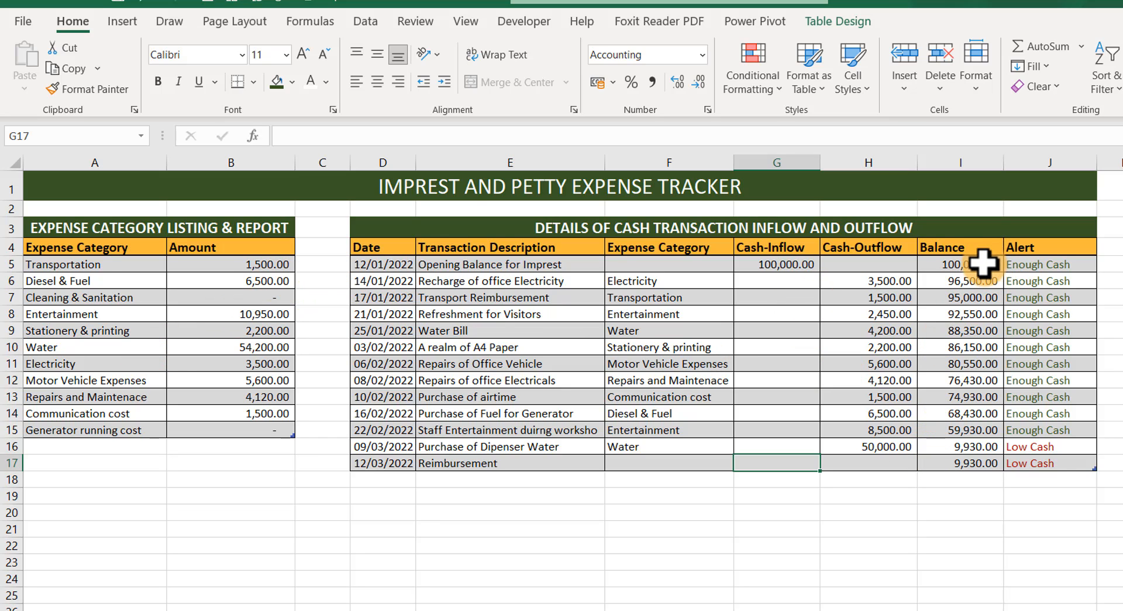
- Review the Balance and Cash-Outflow entries, and enter a Cash-Inflow of 90,070 for the Reimbursement row
left_click_drag(966, 264, 959, 422)
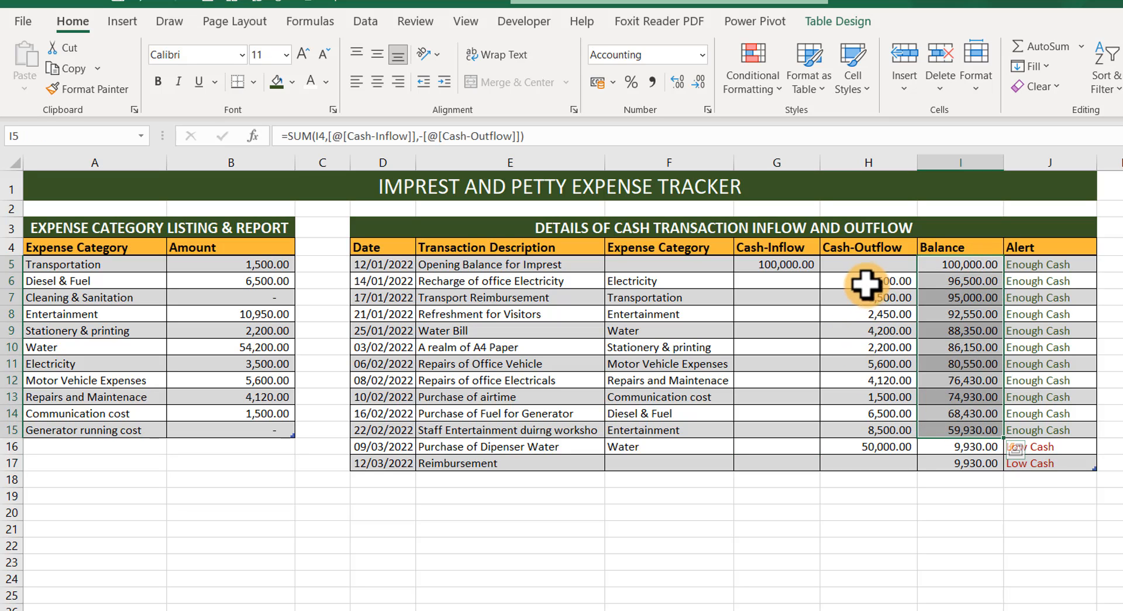
left_click_drag(865, 283, 883, 442)
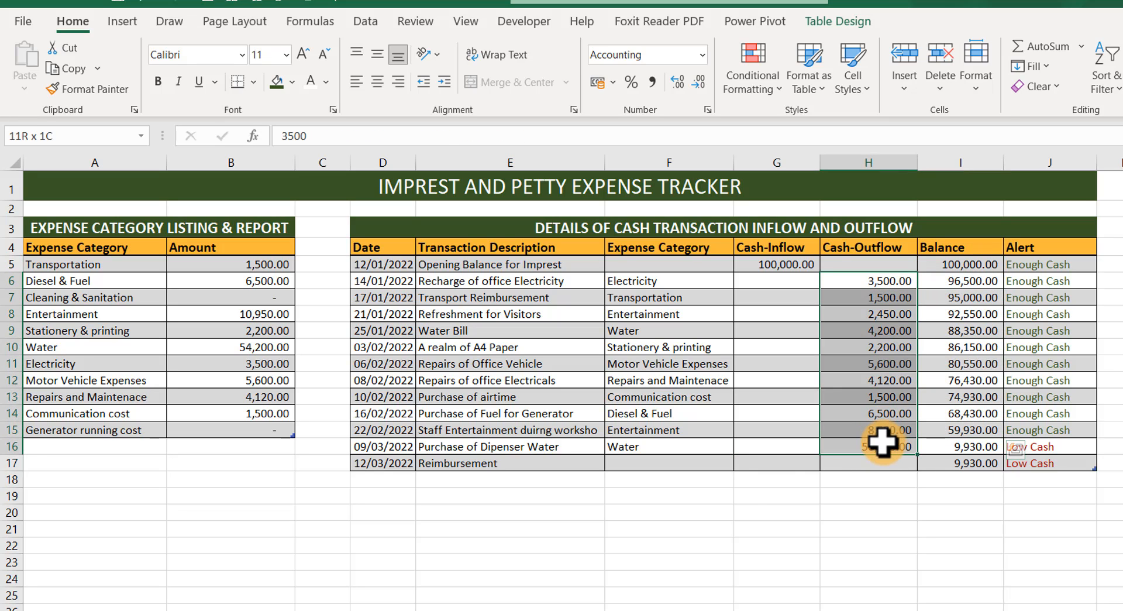
left_click(757, 444)
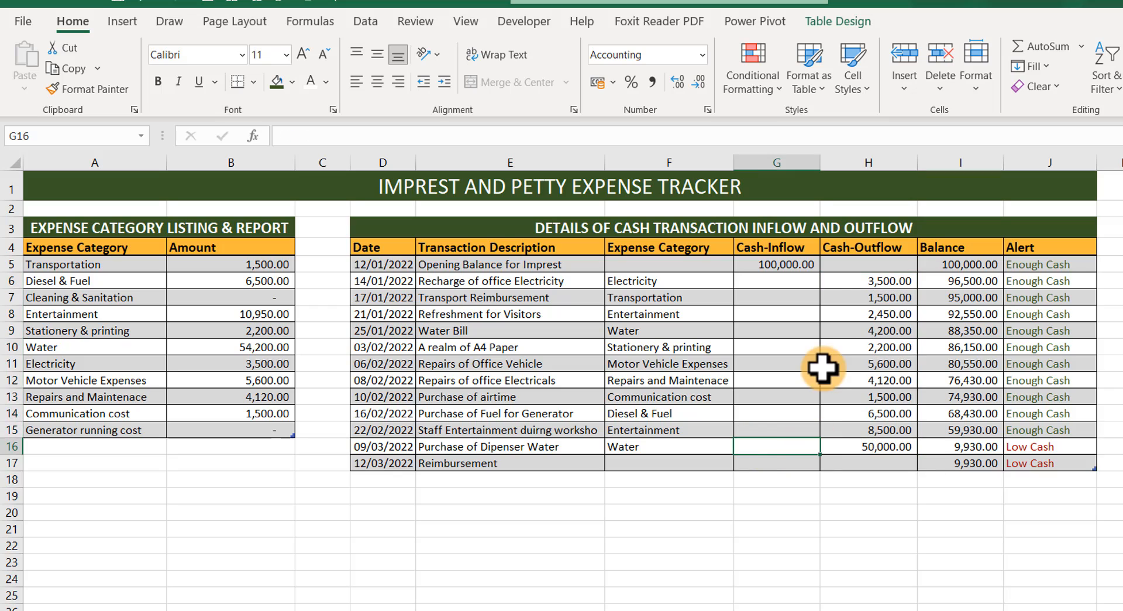
left_click(758, 462)
type("90")
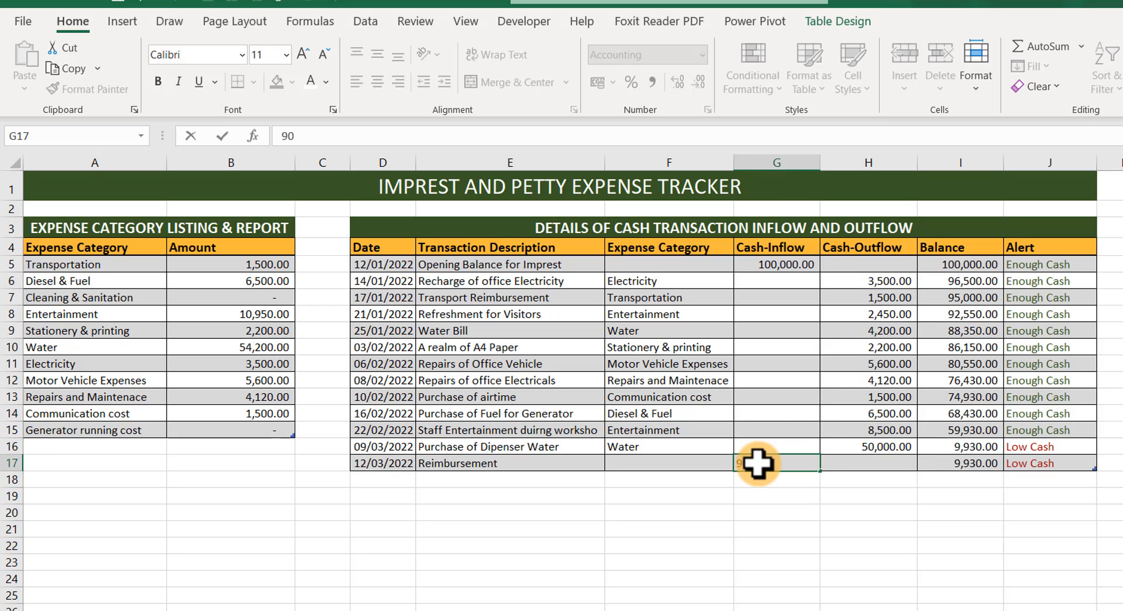
type(",070")
key("Tab")
key("Tab")
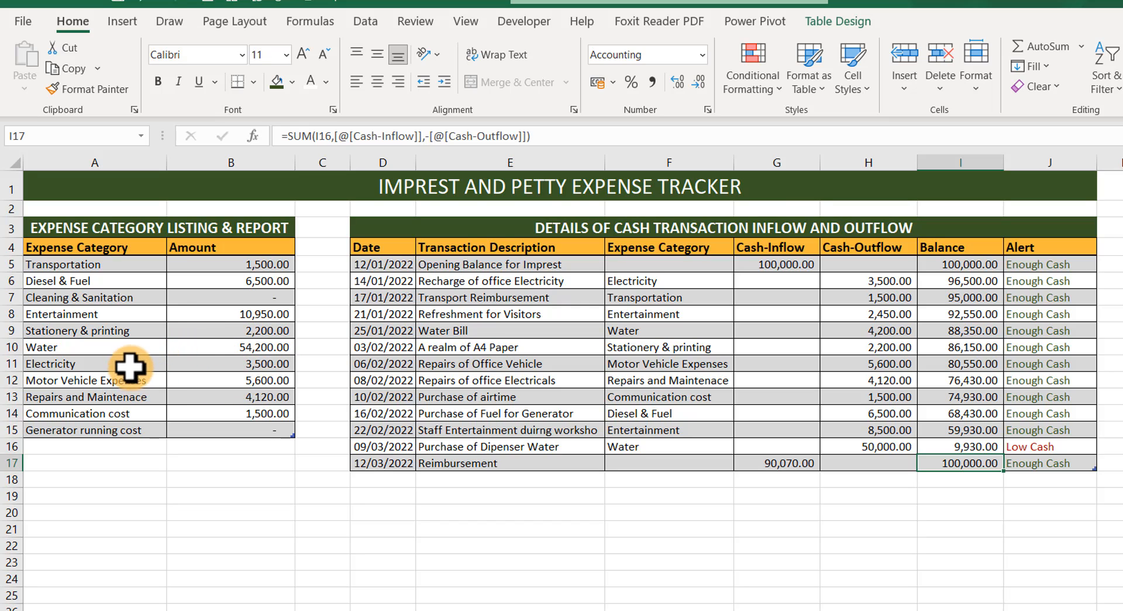
left_click(885, 448)
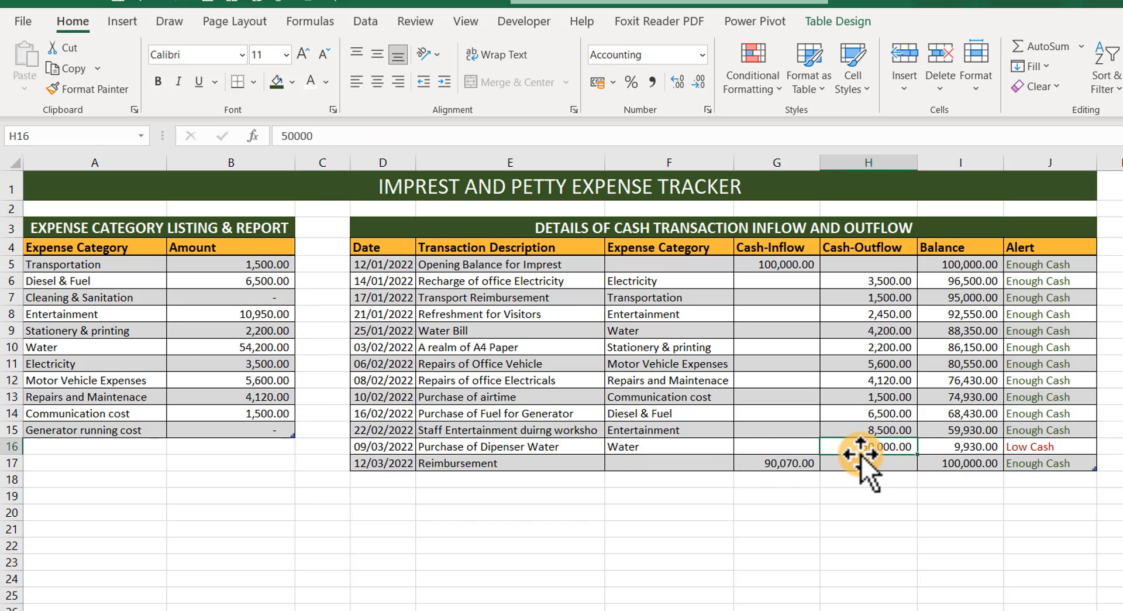